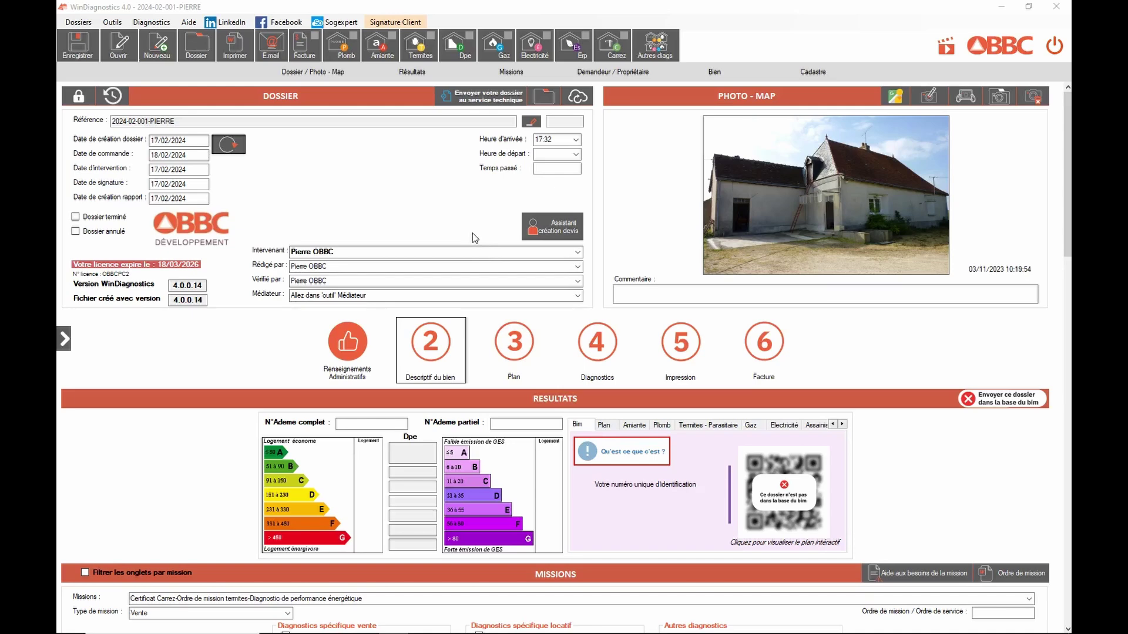
# Open the dossier's Descriptif du bien and look through the available building names without choosing one.
pyautogui.click(439, 342)
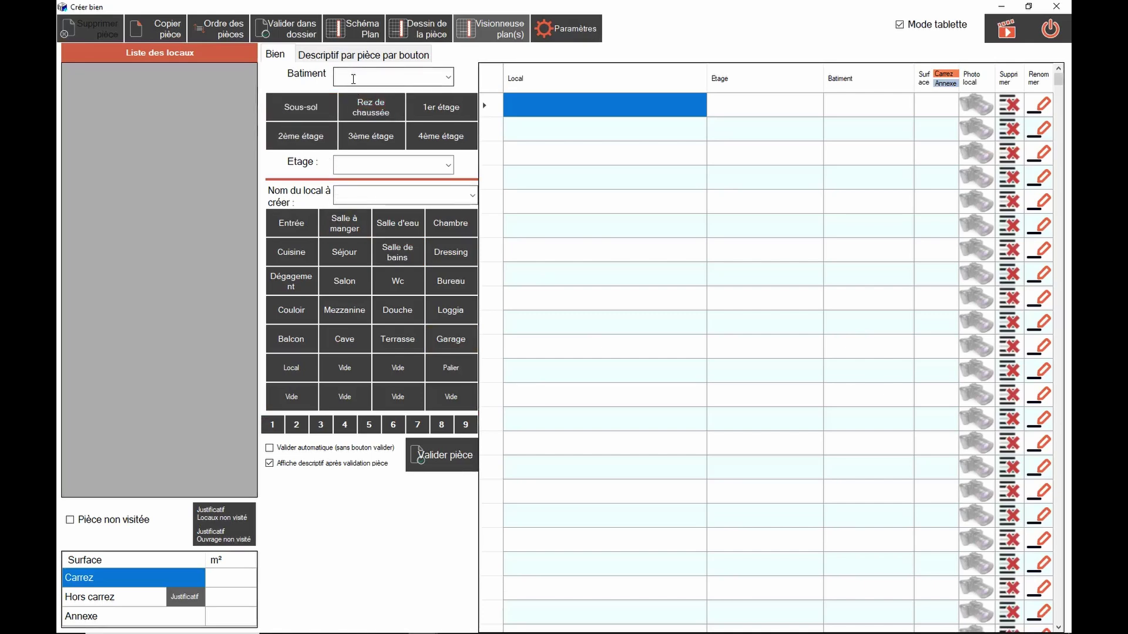
pyautogui.click(448, 81)
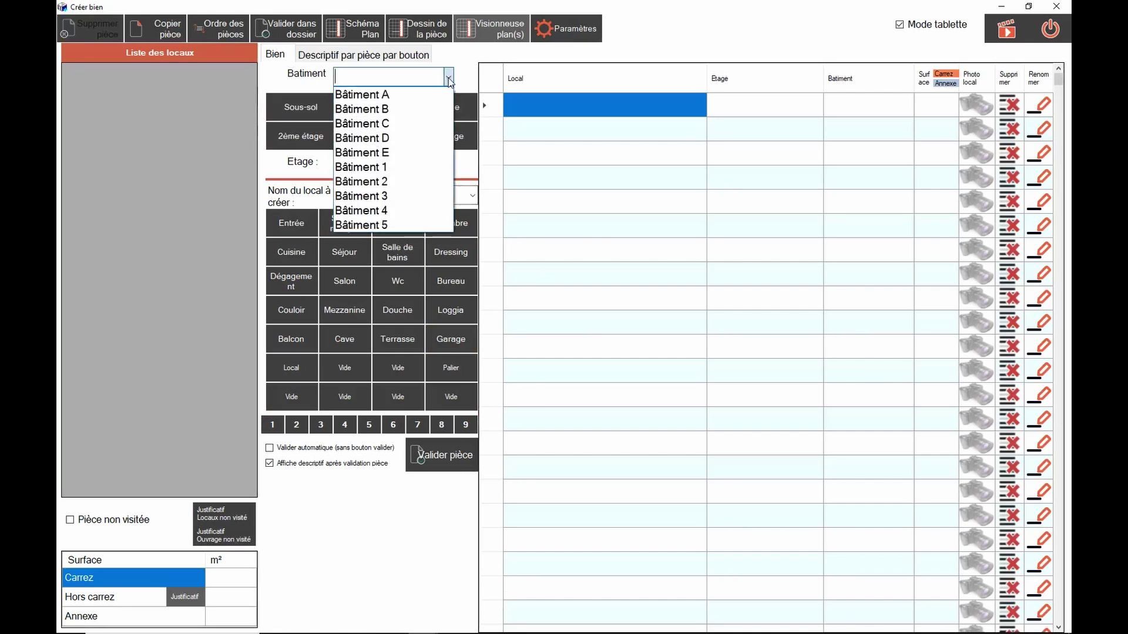
pyautogui.click(386, 76)
pyautogui.click(450, 79)
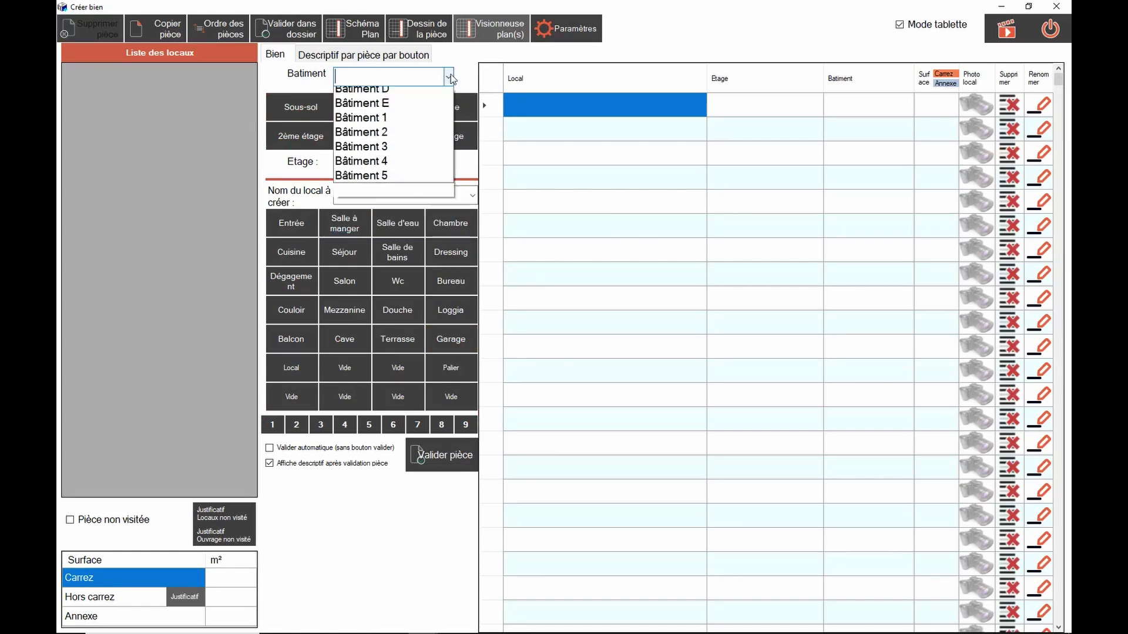
pyautogui.click(450, 79)
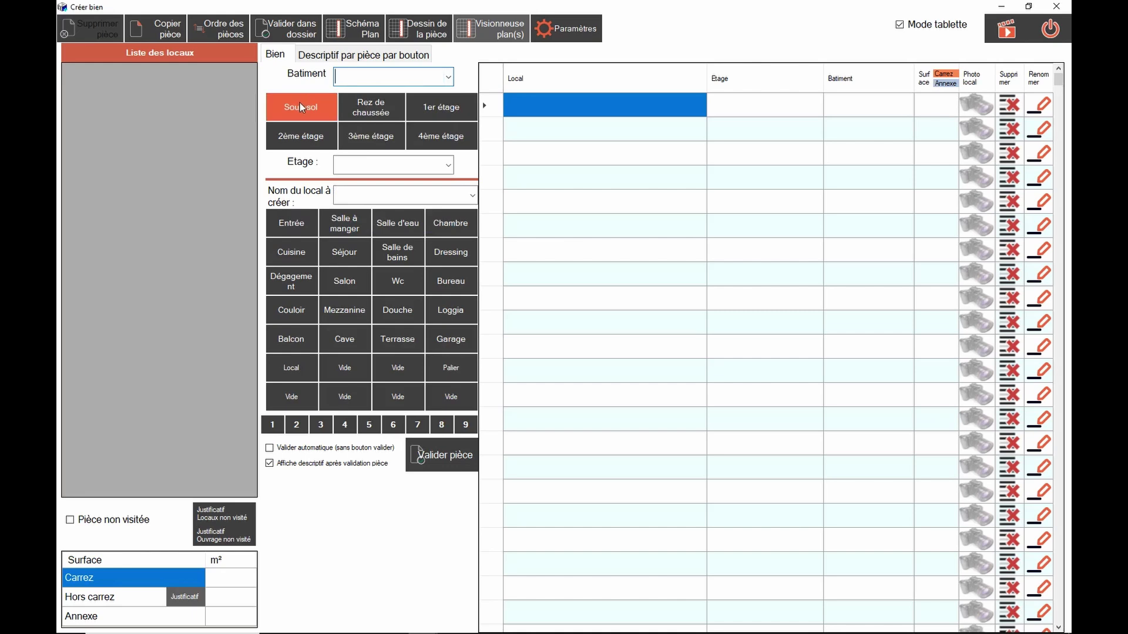
# Try 1er étage and 3ème étage as the floor level, and settle on Rez de chaussée.
pyautogui.click(379, 108)
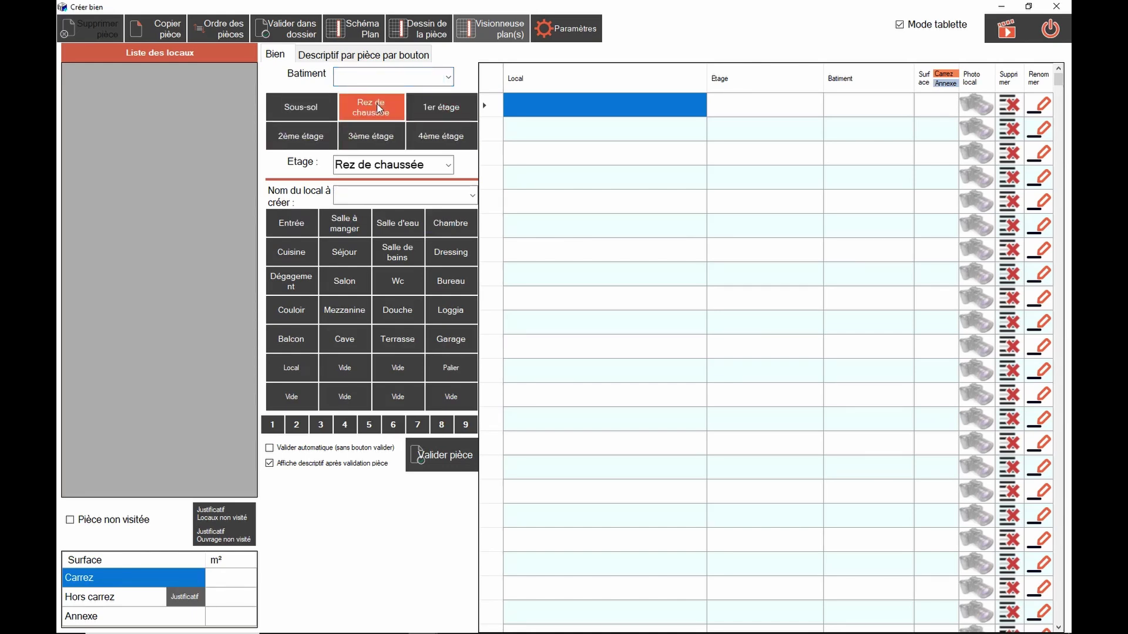
pyautogui.click(440, 108)
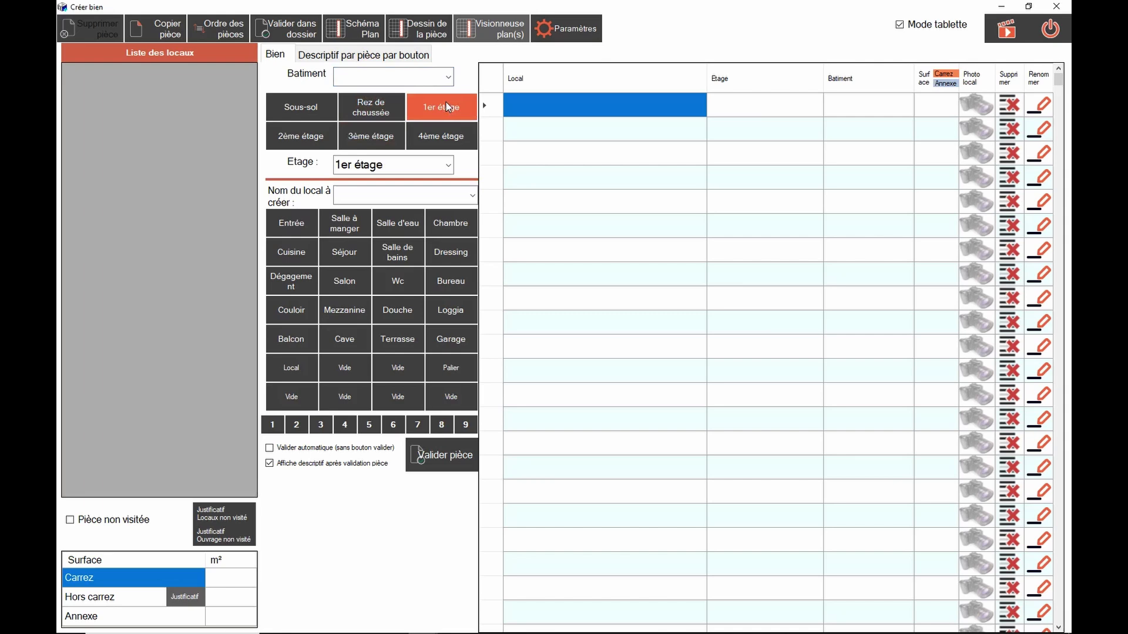
pyautogui.click(362, 139)
pyautogui.click(449, 165)
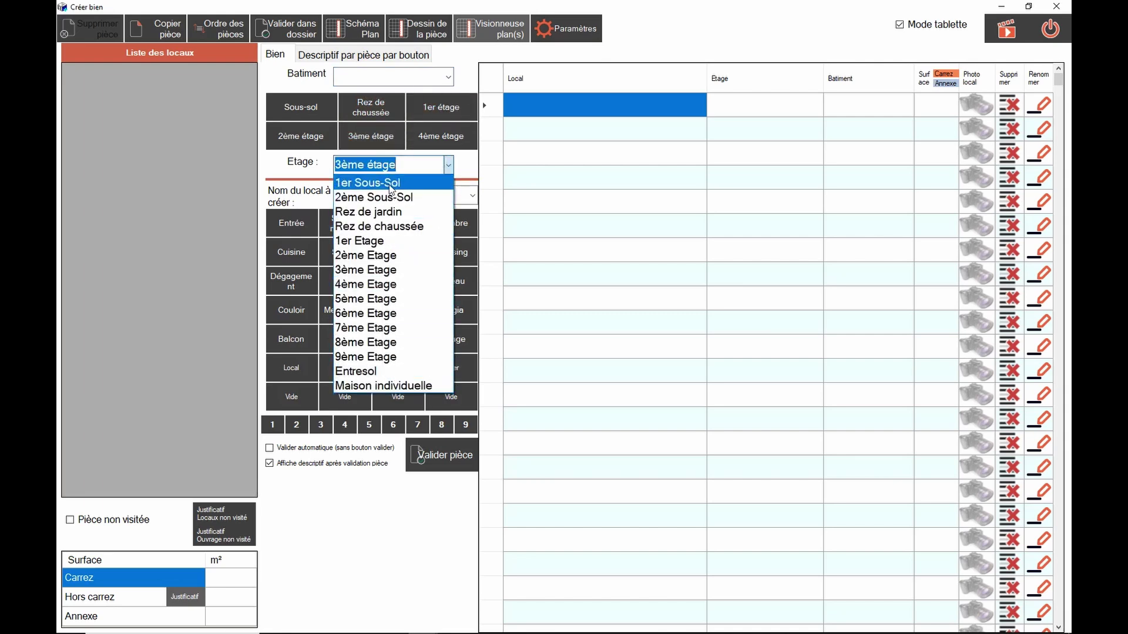
pyautogui.click(368, 99)
pyautogui.click(368, 100)
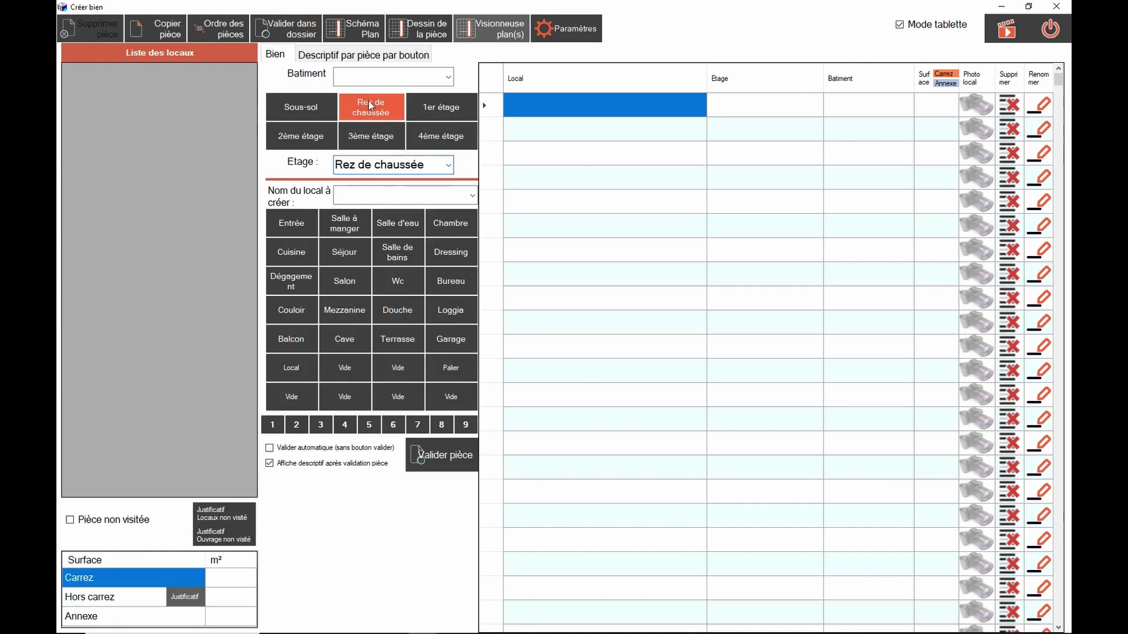
# Try the preset room names Entrée, Salle à manger, Salle d'eau and Chambre, numbering Chambre as 1, 2 and 3.
pyautogui.click(299, 227)
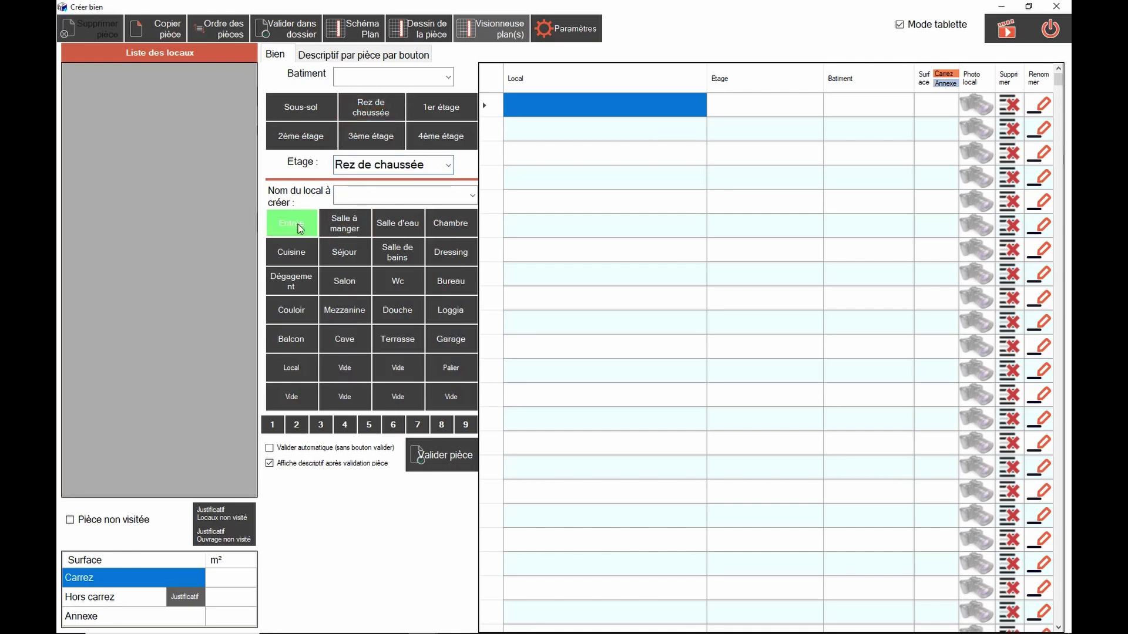
pyautogui.click(340, 228)
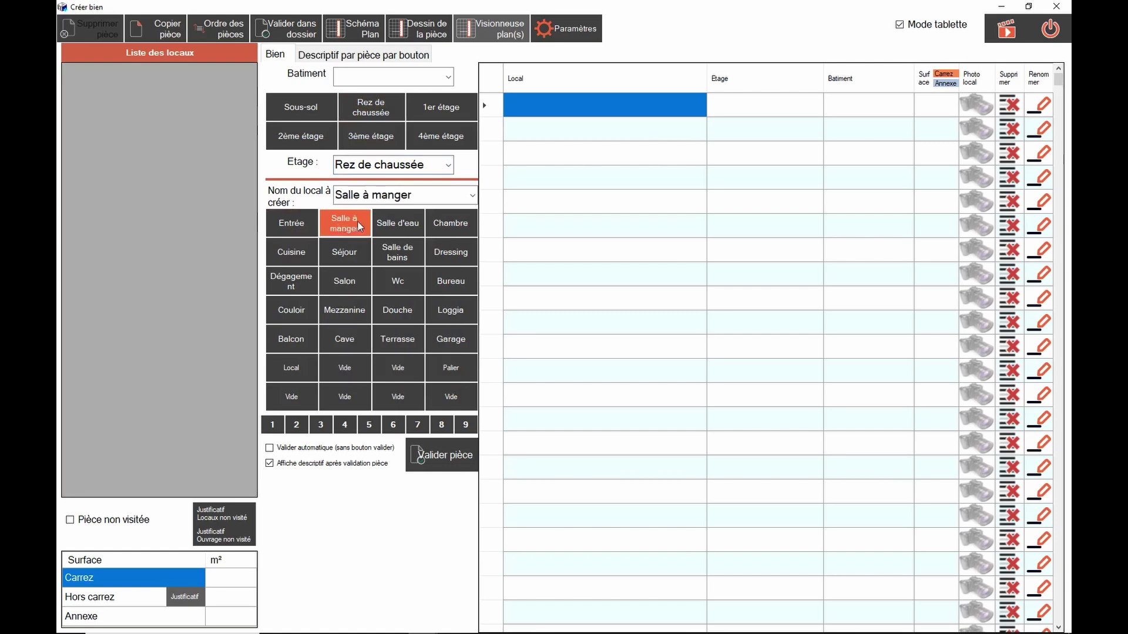
pyautogui.click(392, 224)
pyautogui.click(460, 227)
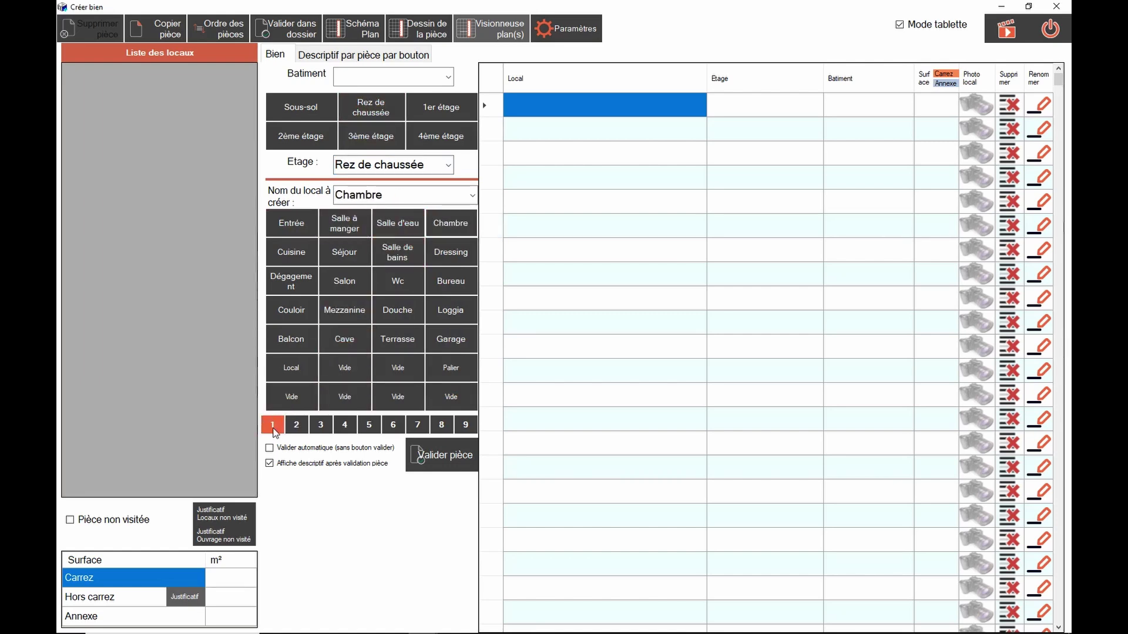
pyautogui.click(273, 428)
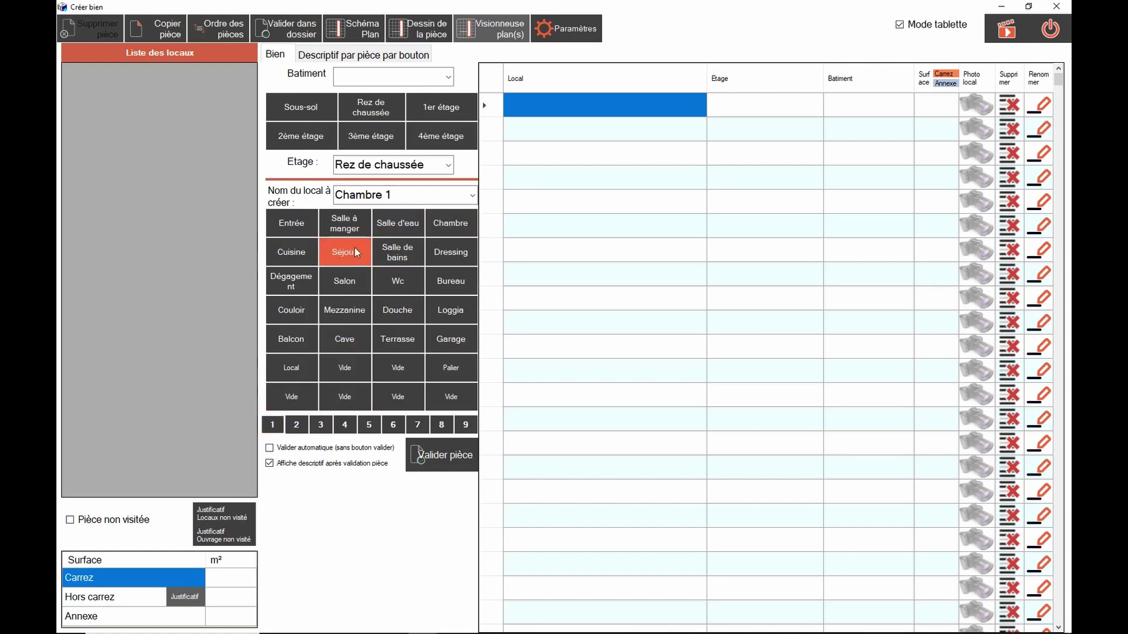
pyautogui.click(297, 425)
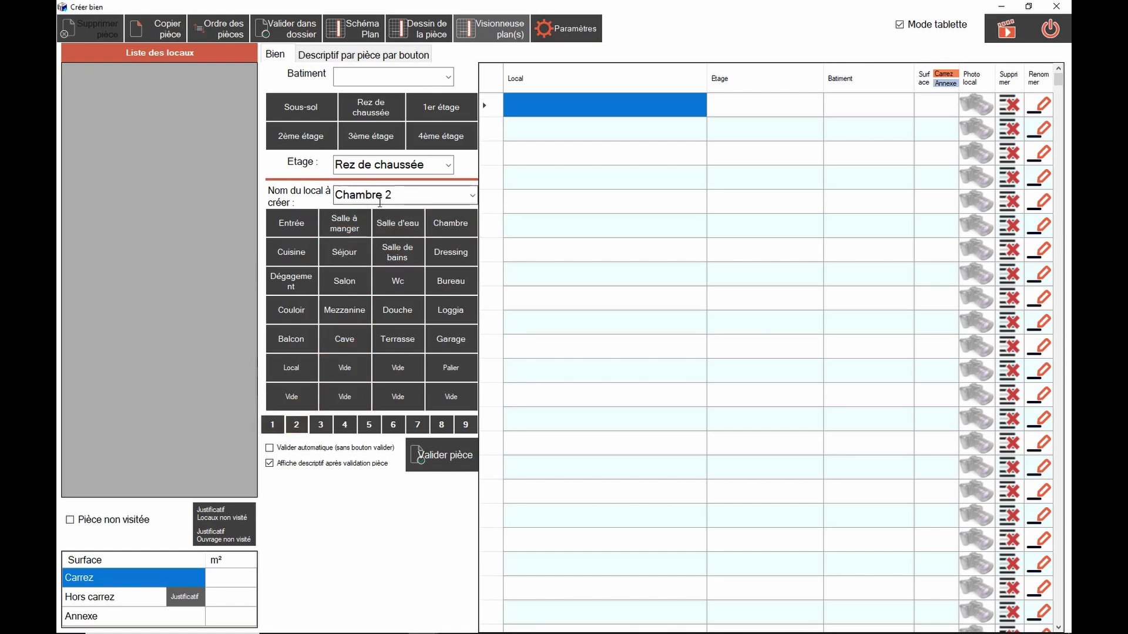
pyautogui.click(323, 428)
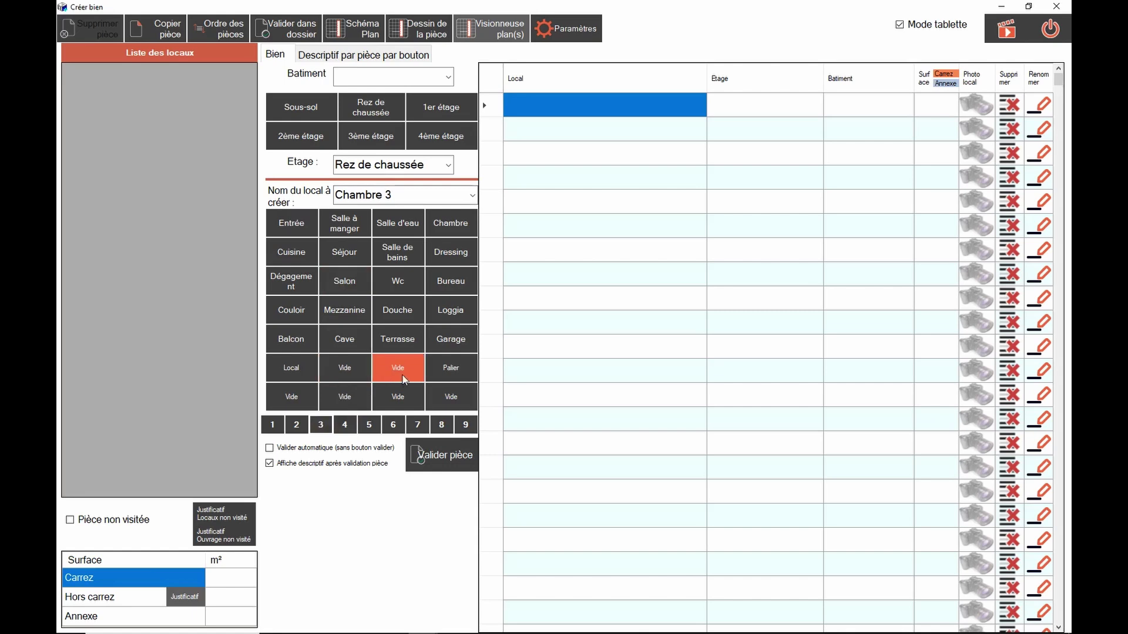
# Rename the unused Vide room preset beside Local as Loggia.
pyautogui.click(355, 373)
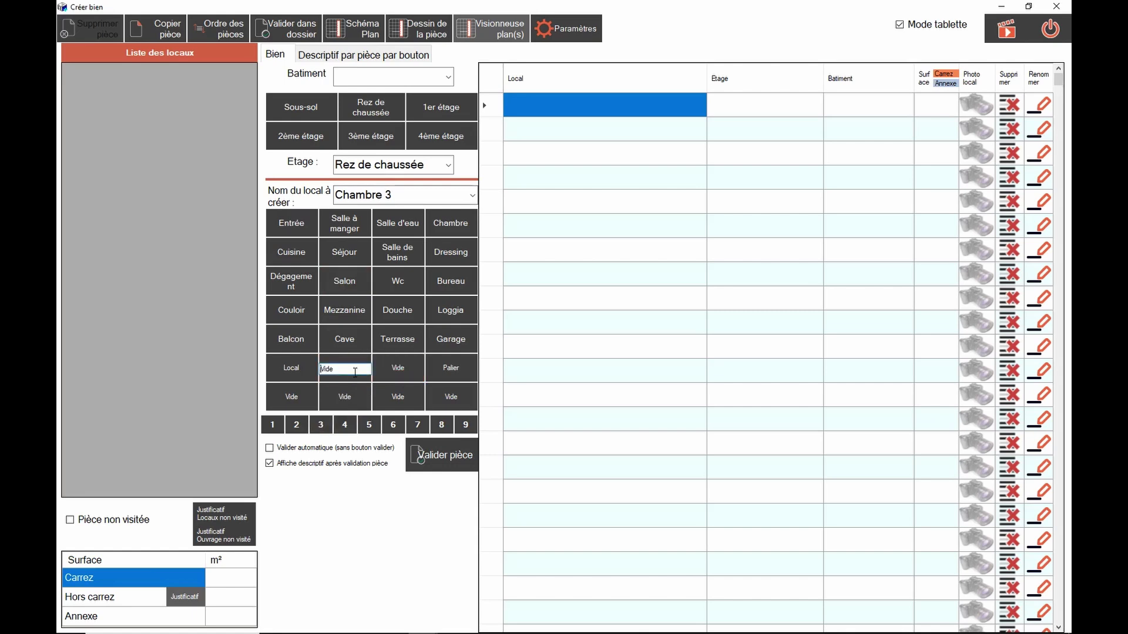
pyautogui.moveTo(328, 372); pyautogui.dragTo(331, 389)
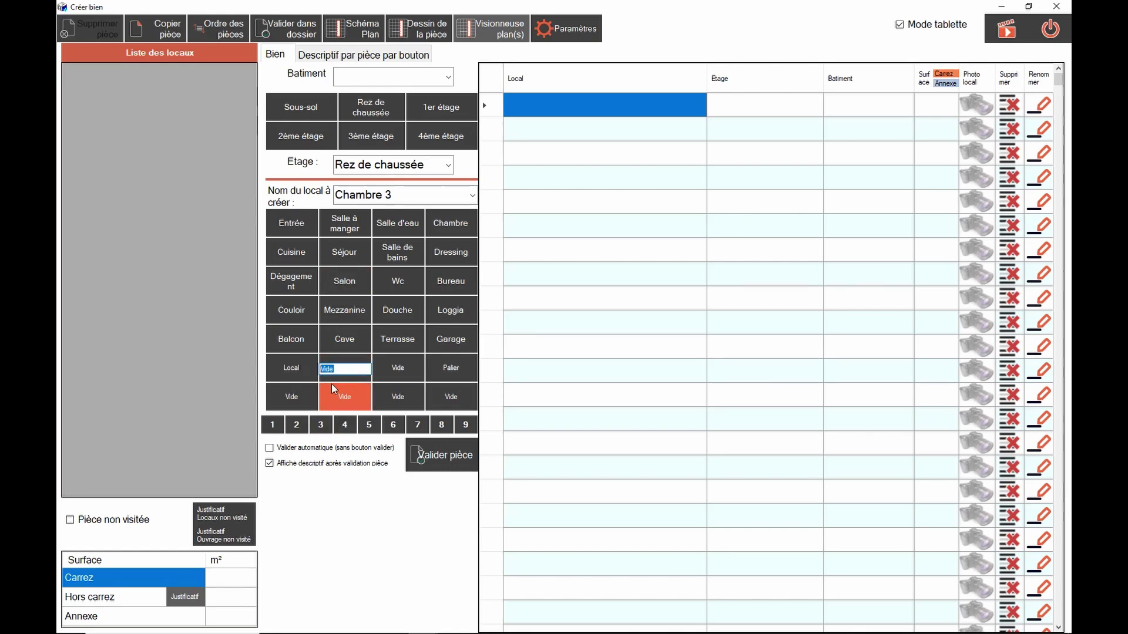
pyautogui.write('Loggia')
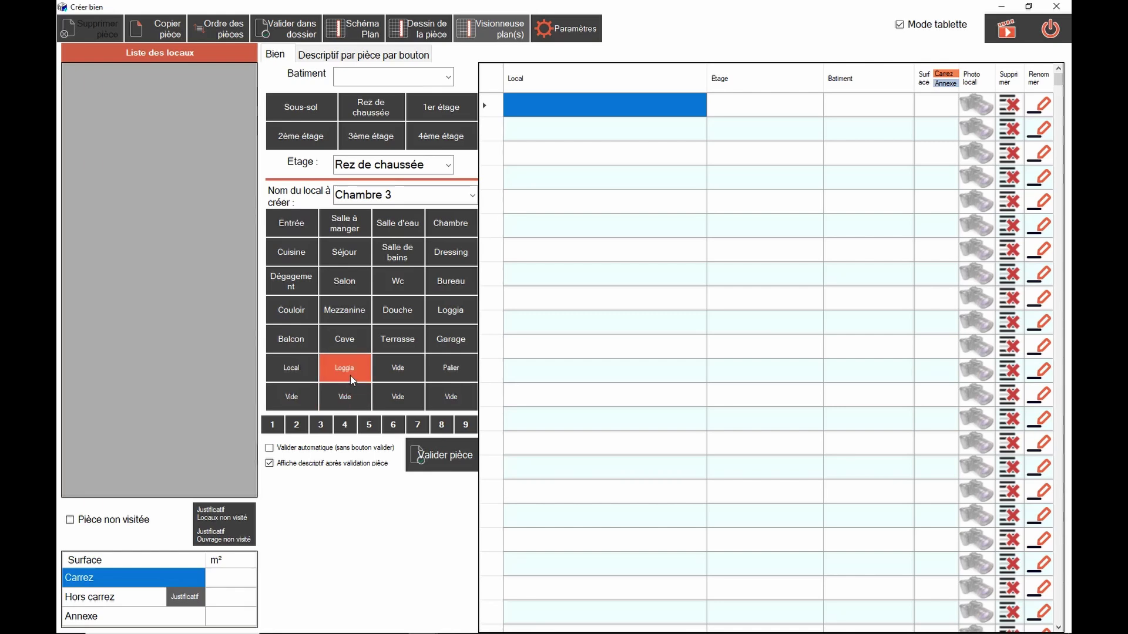
# Change the name of the edited room preset beside Local back to Vide.
pyautogui.doubleClick(350, 379)
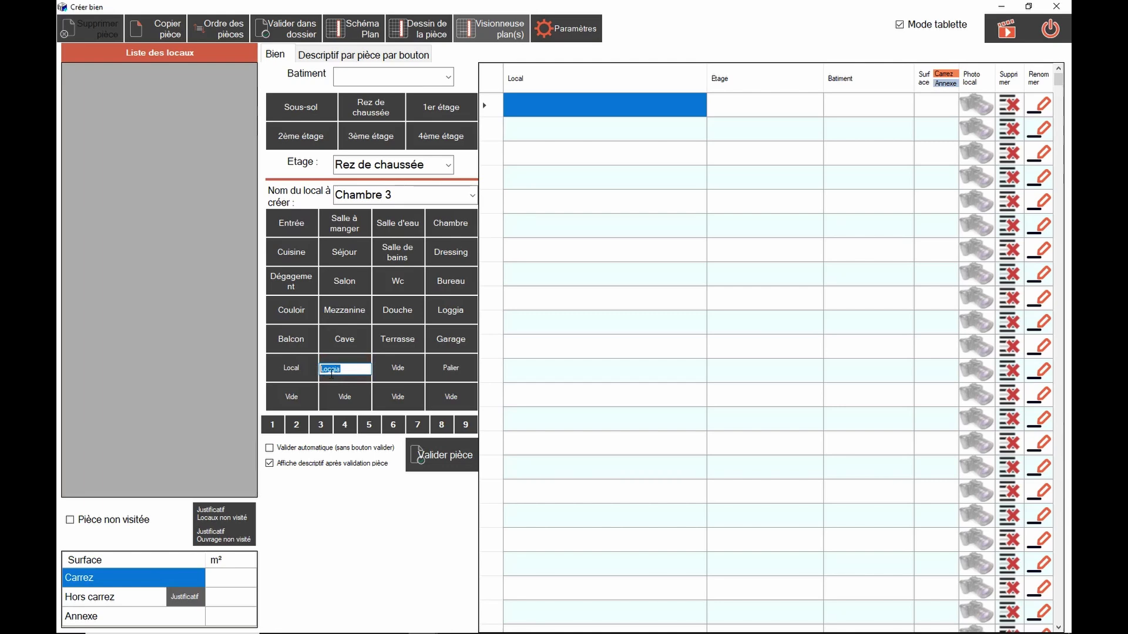
pyautogui.write('Vide')
pyautogui.press('Return')
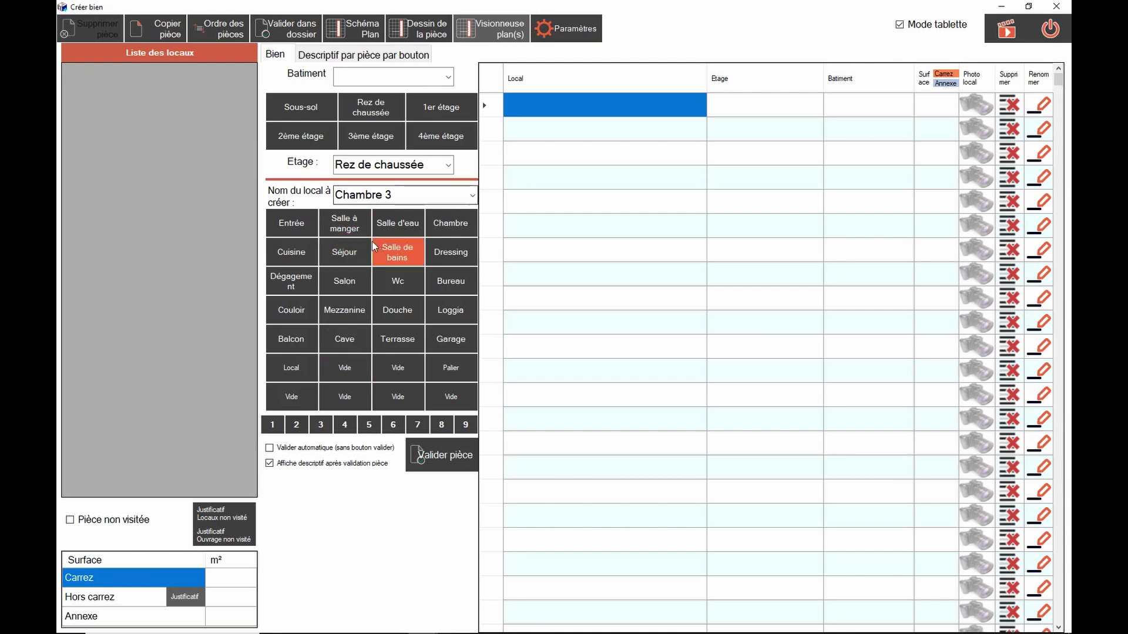
# Create the room Entrée on the Rez de chaussée level.
pyautogui.click(298, 226)
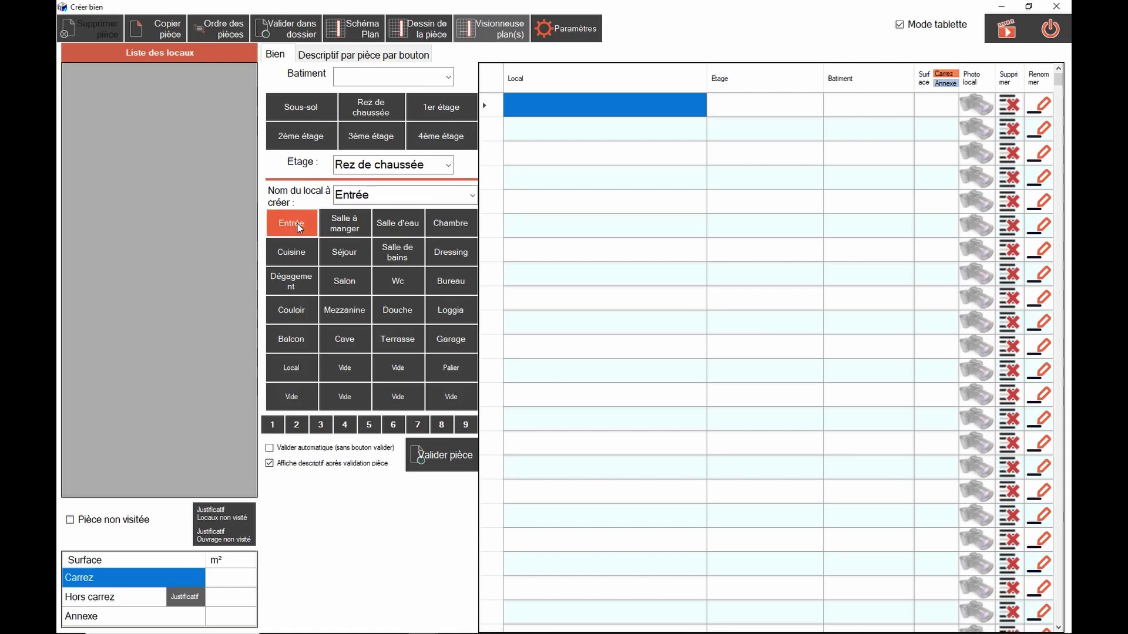
pyautogui.click(473, 195)
pyautogui.moveTo(475, 200); pyautogui.dragTo(473, 170)
pyautogui.click(293, 224)
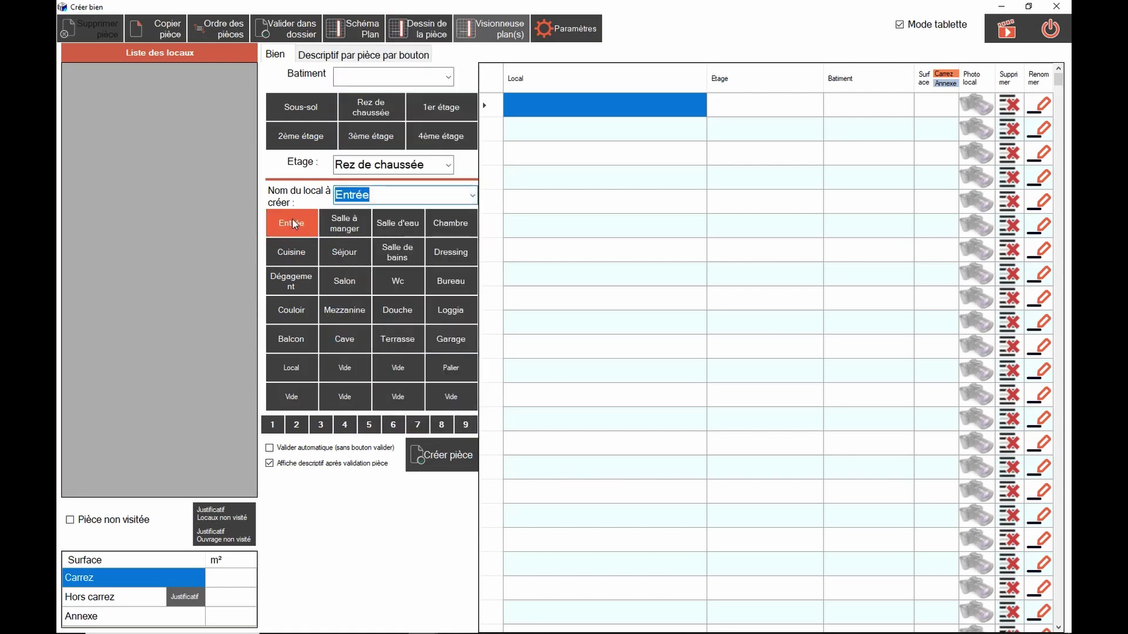
pyautogui.click(455, 456)
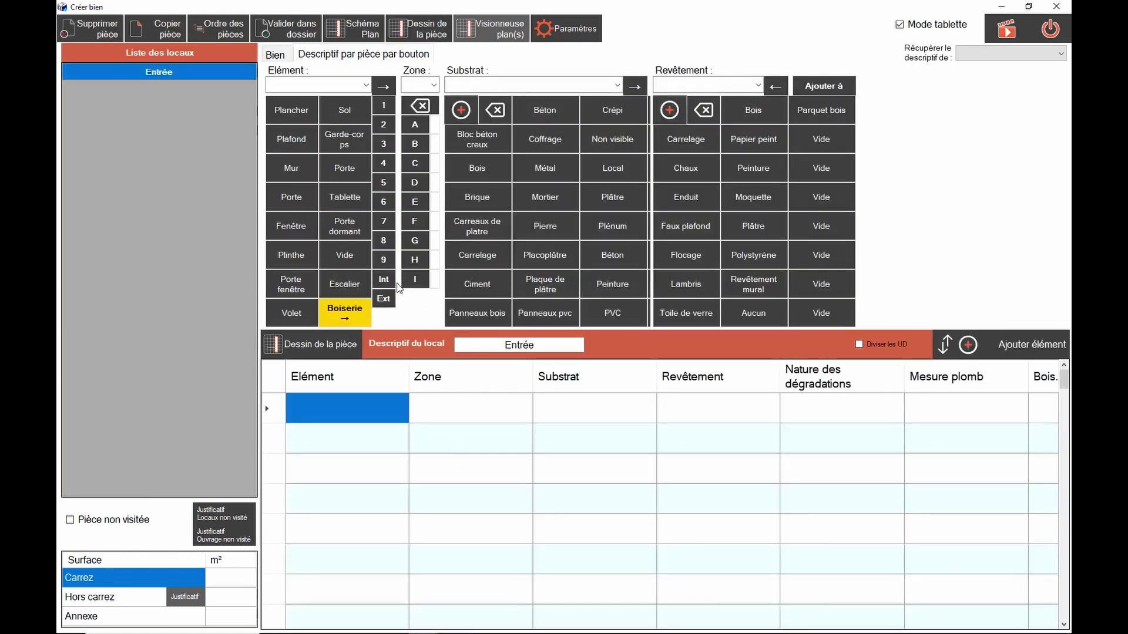
# Add to Entrée a Plancher in Béton with Carrelage and a Plafond in Plâtre with Peinture.
pyautogui.click(301, 115)
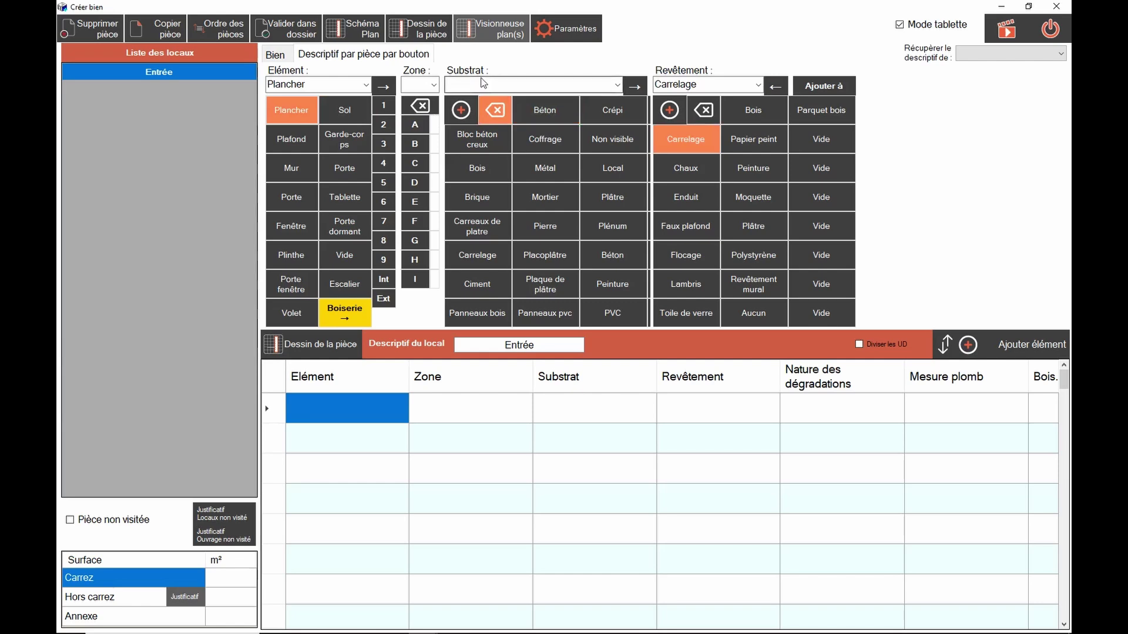
pyautogui.click(554, 121)
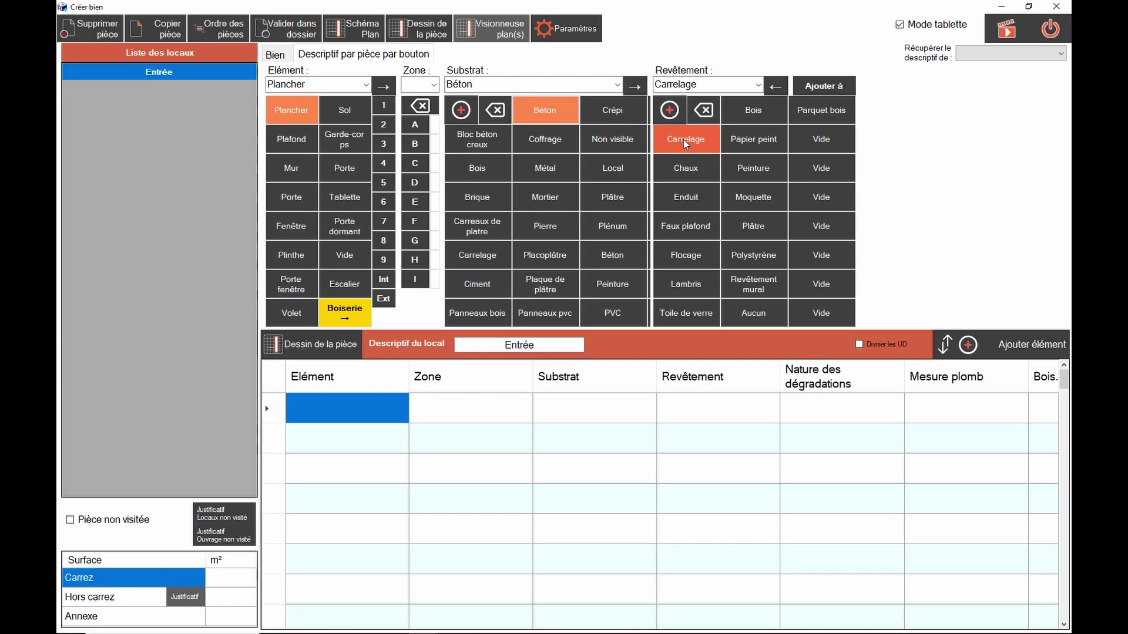
pyautogui.click(1026, 349)
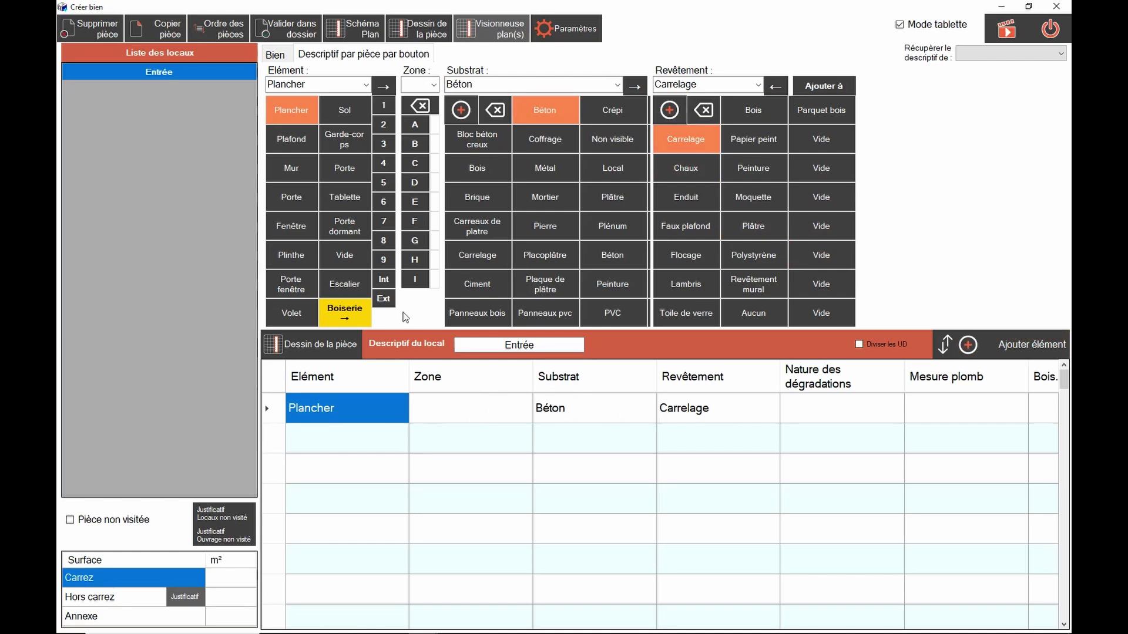
pyautogui.click(305, 148)
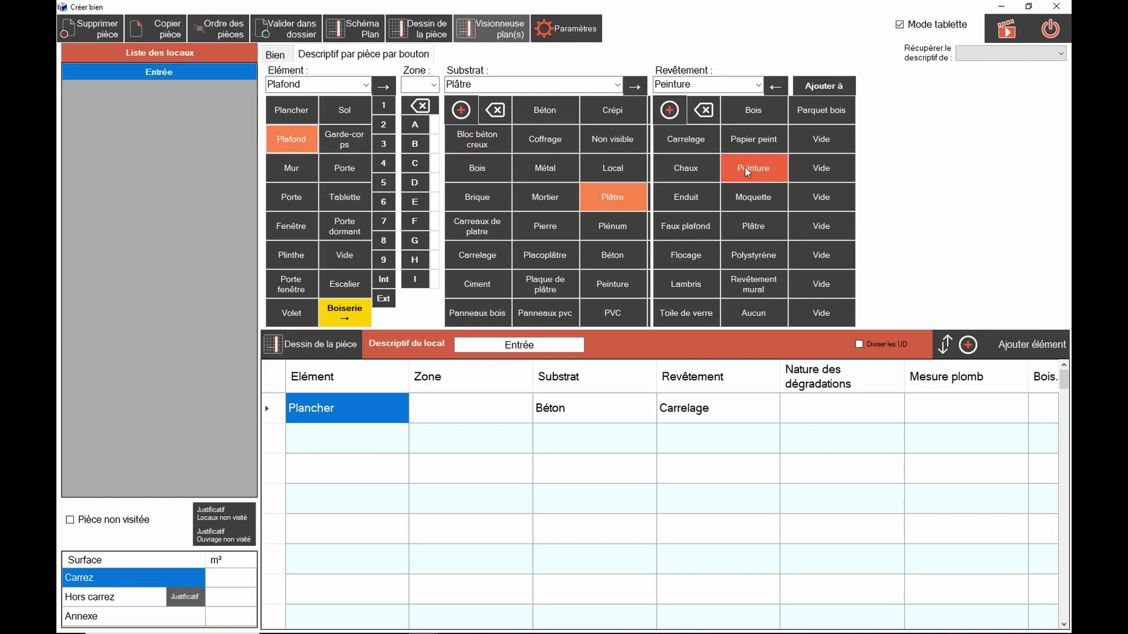
pyautogui.click(1002, 348)
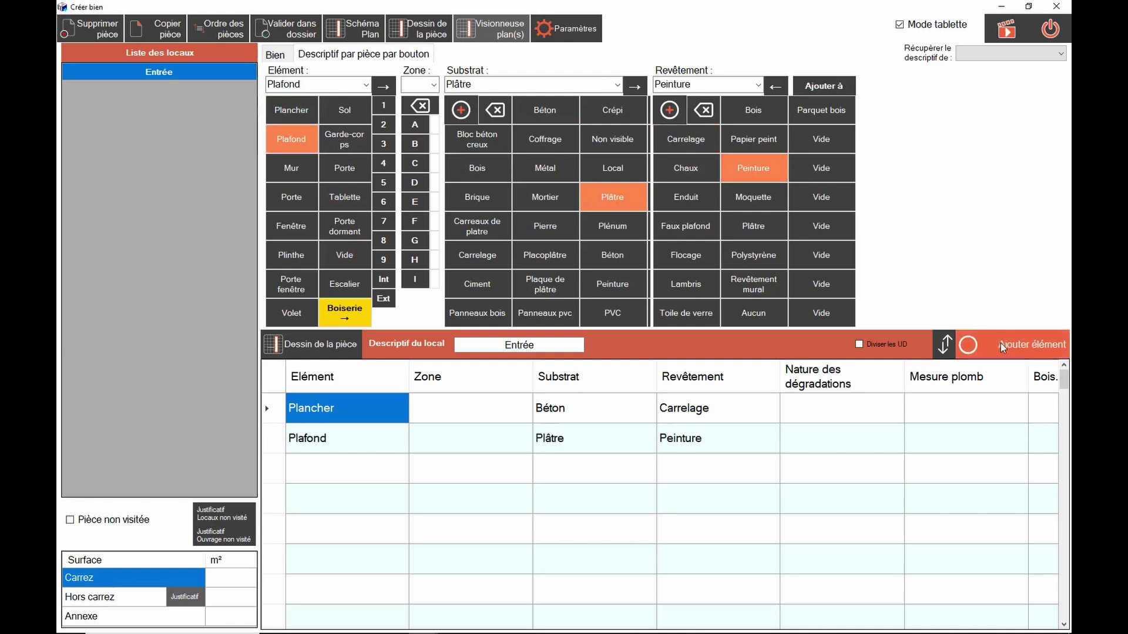
# Add Mur elements for zones A to D of Entrée in Placoplâtre, covered with Peinture, Papier peint and Revêtement mural.
pyautogui.click(294, 171)
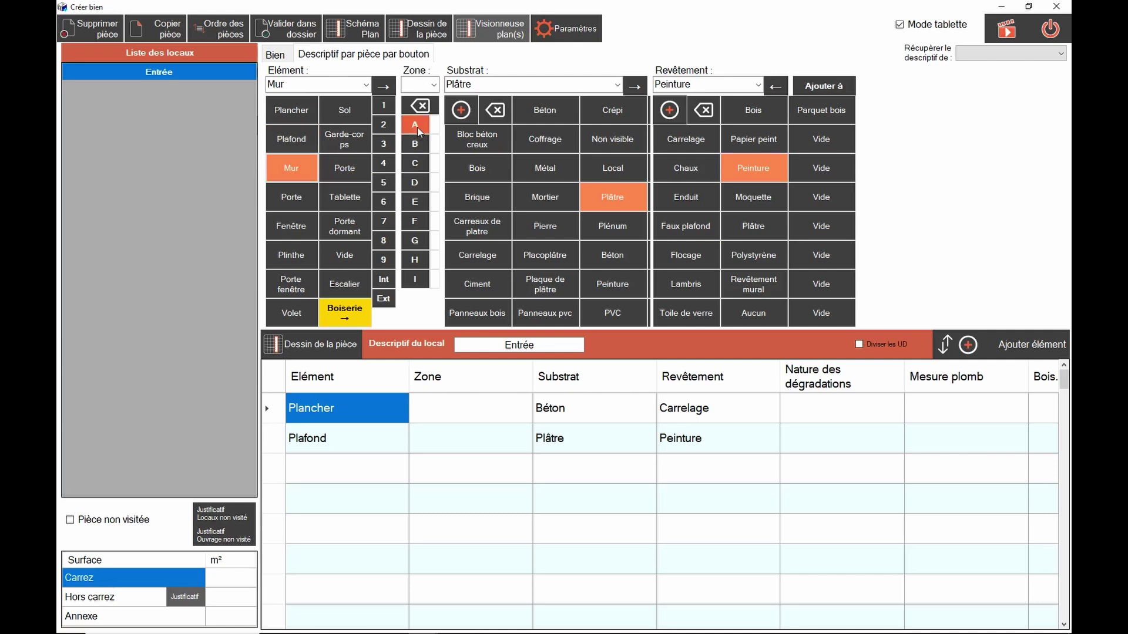
pyautogui.click(415, 143)
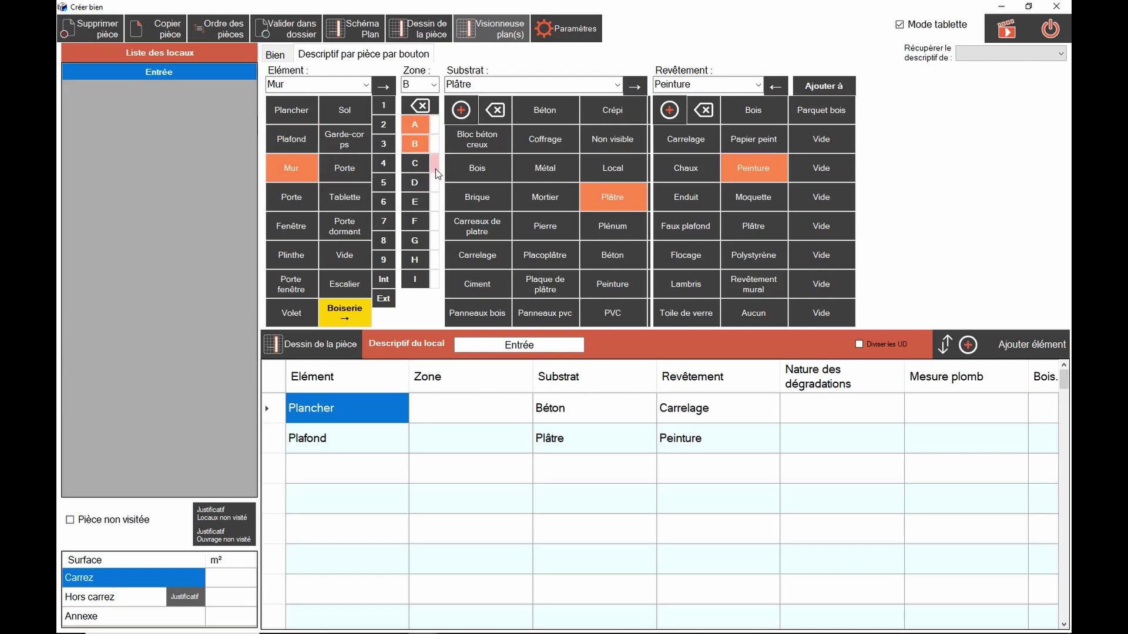
pyautogui.click(434, 224)
pyautogui.click(437, 257)
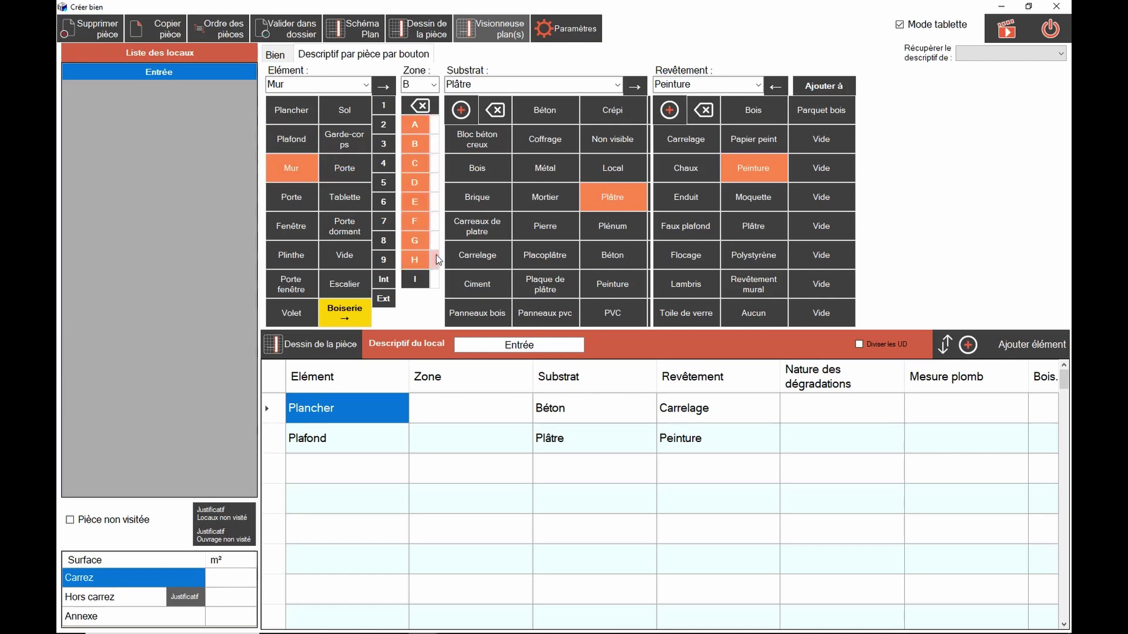
pyautogui.click(435, 187)
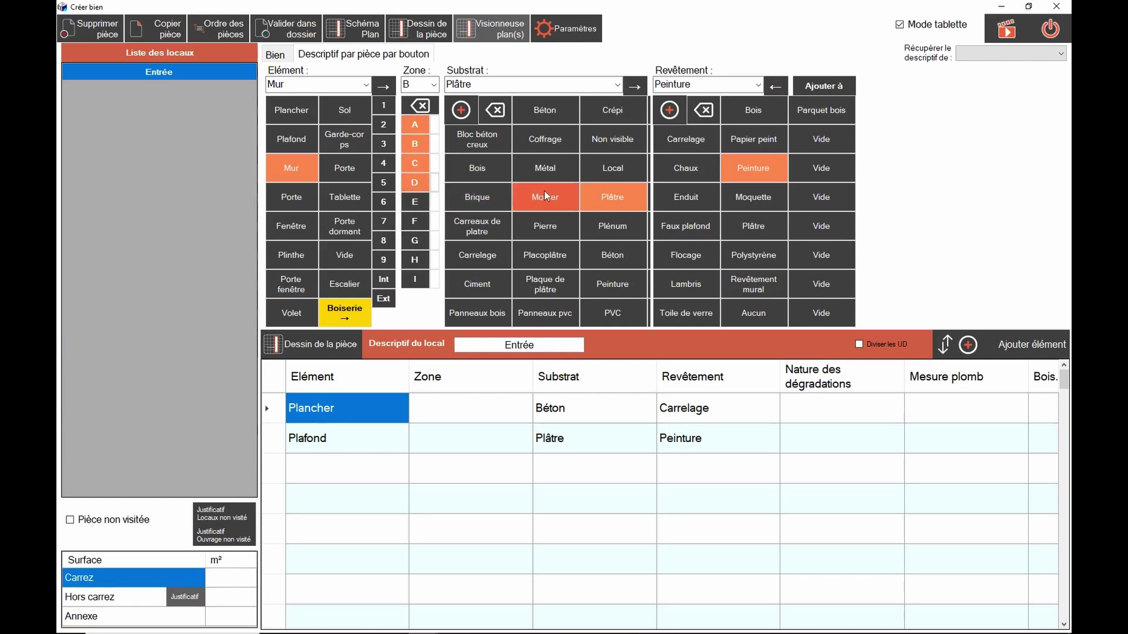
pyautogui.click(547, 259)
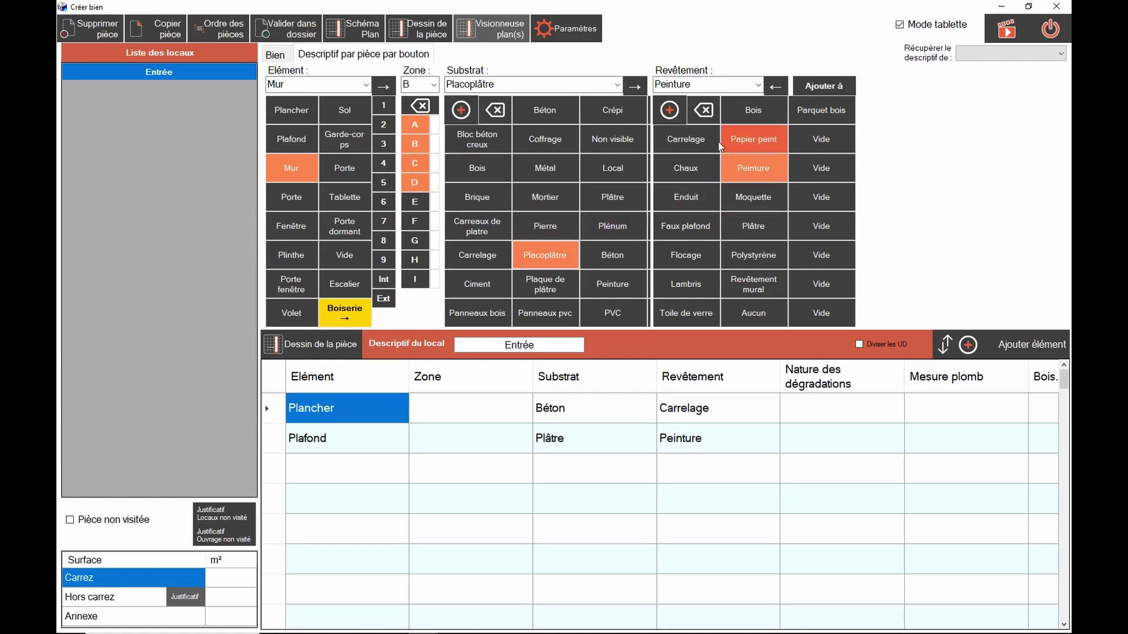
pyautogui.click(668, 111)
pyautogui.click(753, 139)
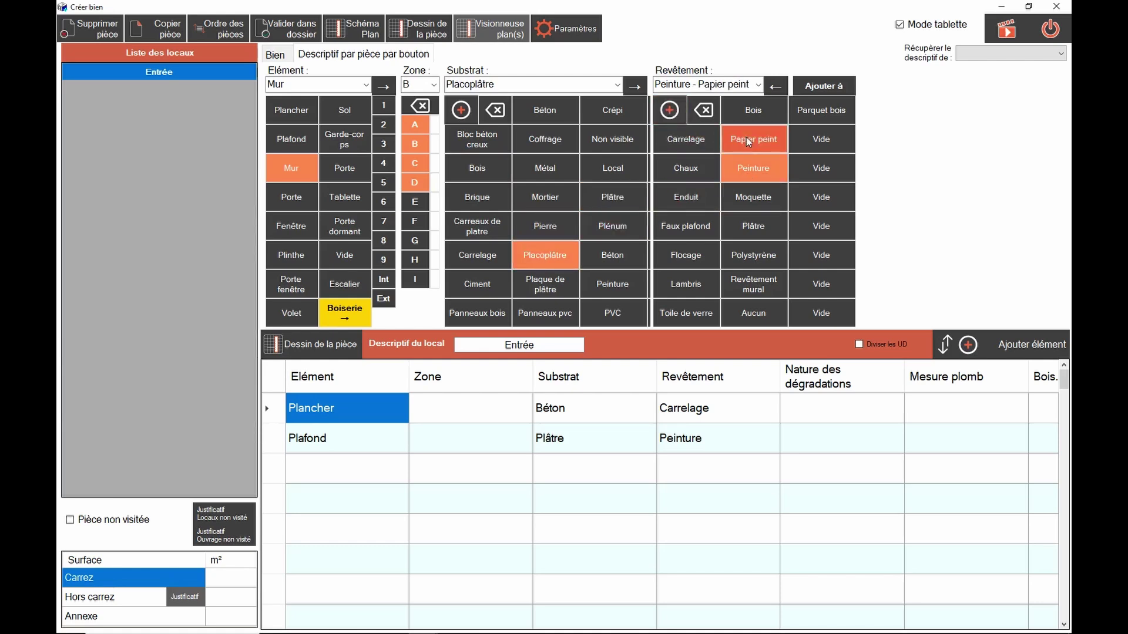
pyautogui.click(757, 285)
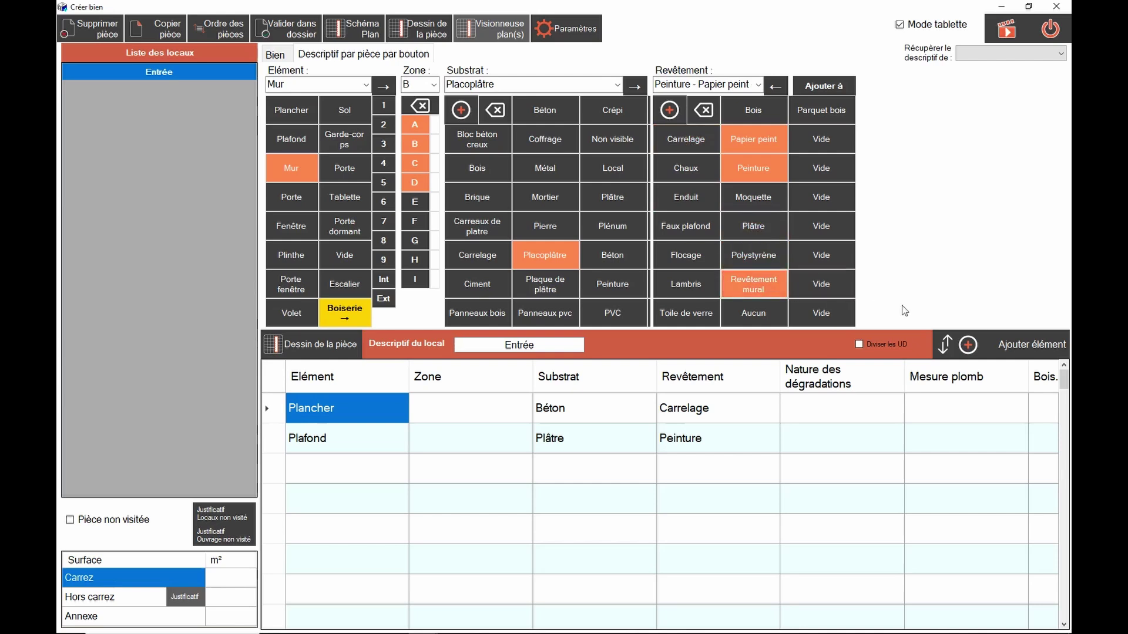
pyautogui.click(1013, 351)
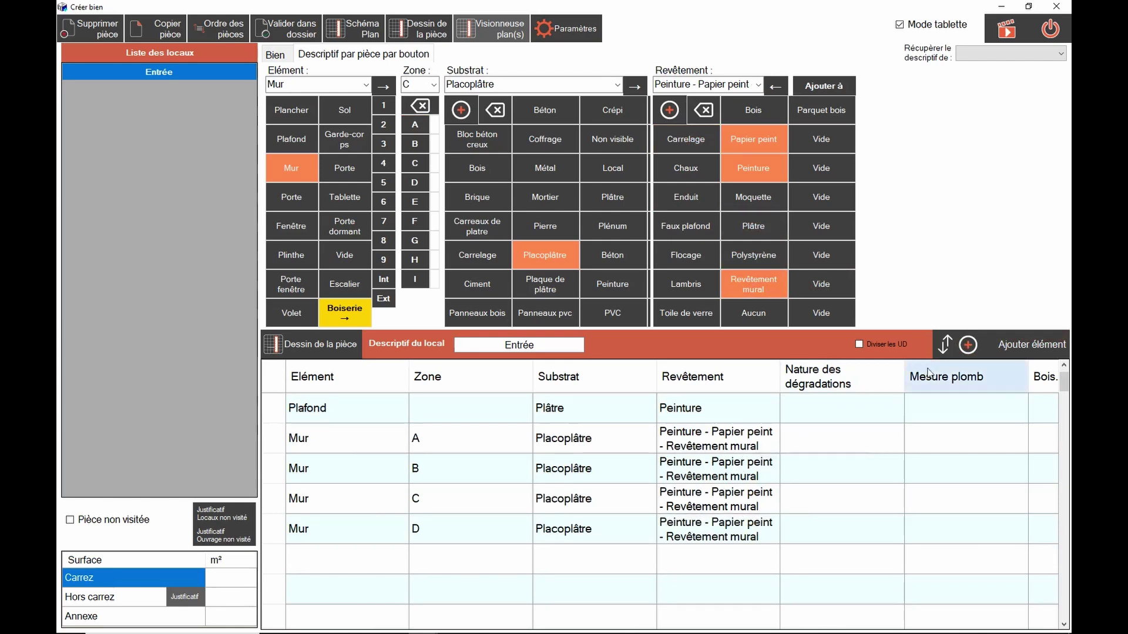
# Add to Entrée a Porte in zone C in Bois with Peinture, together with its matching Porte Bâti.
pyautogui.click(945, 344)
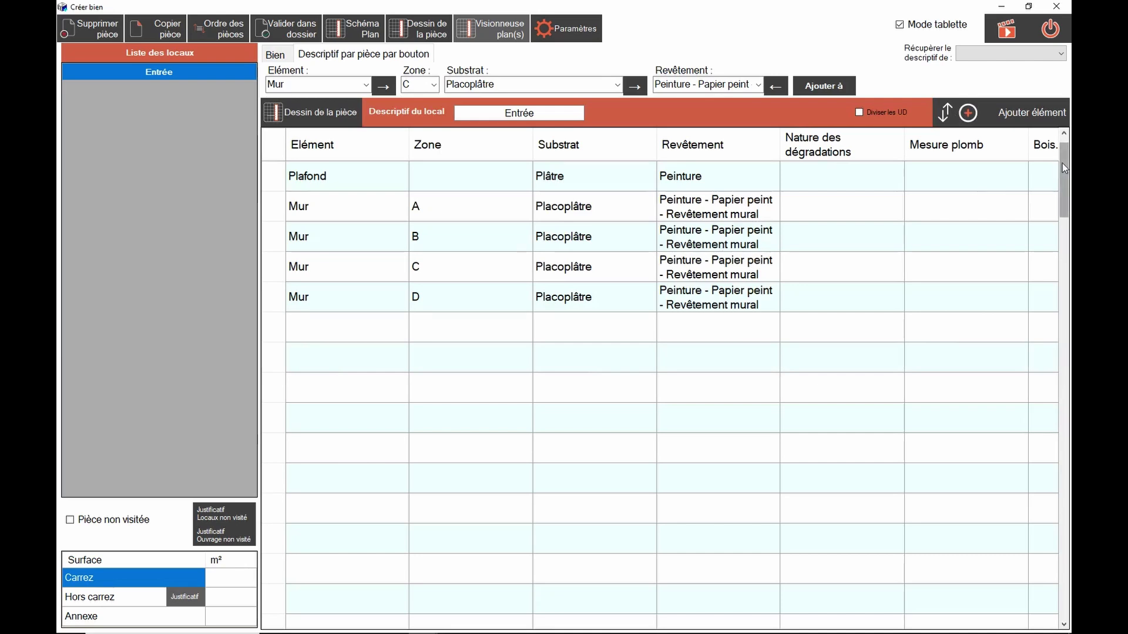
pyautogui.click(961, 116)
pyautogui.click(945, 112)
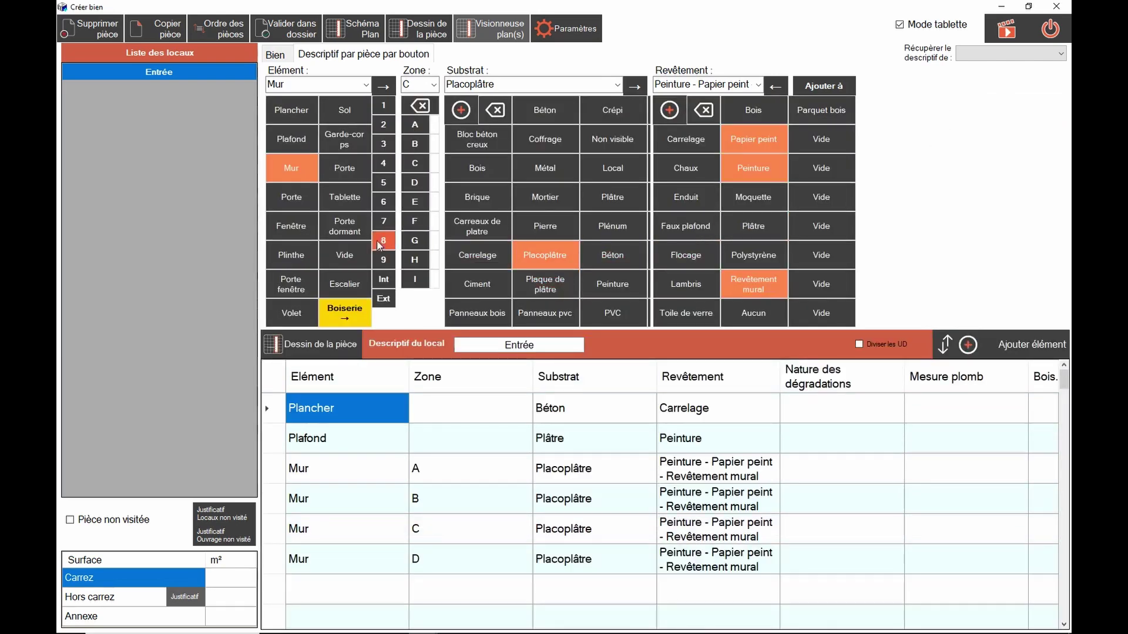
pyautogui.click(294, 202)
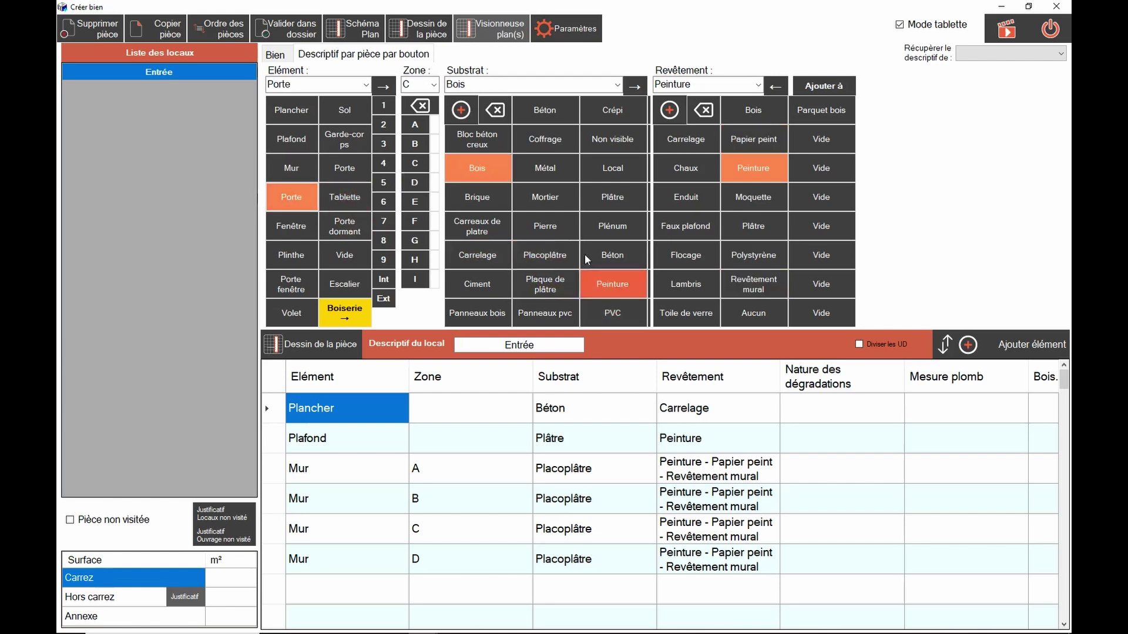
pyautogui.click(1021, 346)
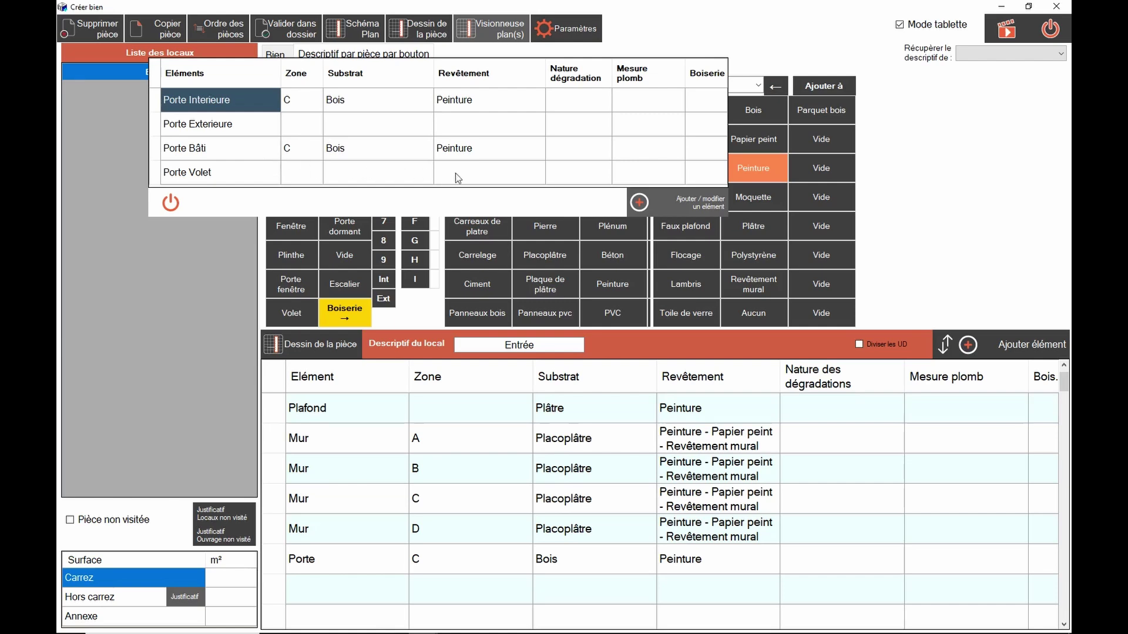
pyautogui.click(672, 205)
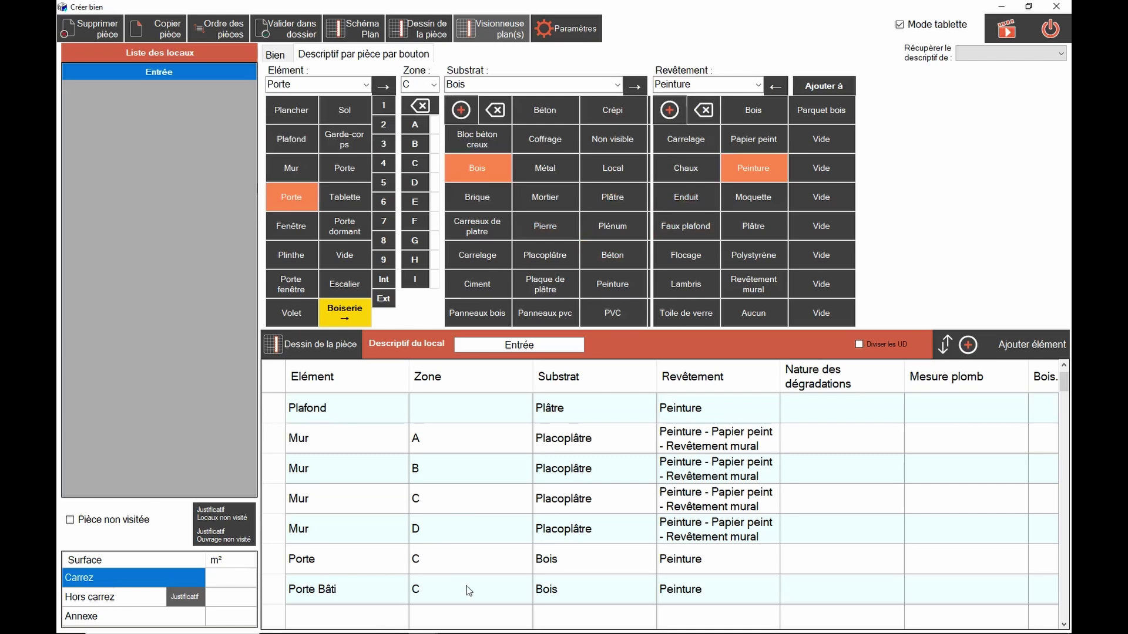
# Add a Fenêtre in zone C in Bois with Peinture and its components, setting the Fenêtre Garde Corps to Métal with Peinture.
pyautogui.click(312, 231)
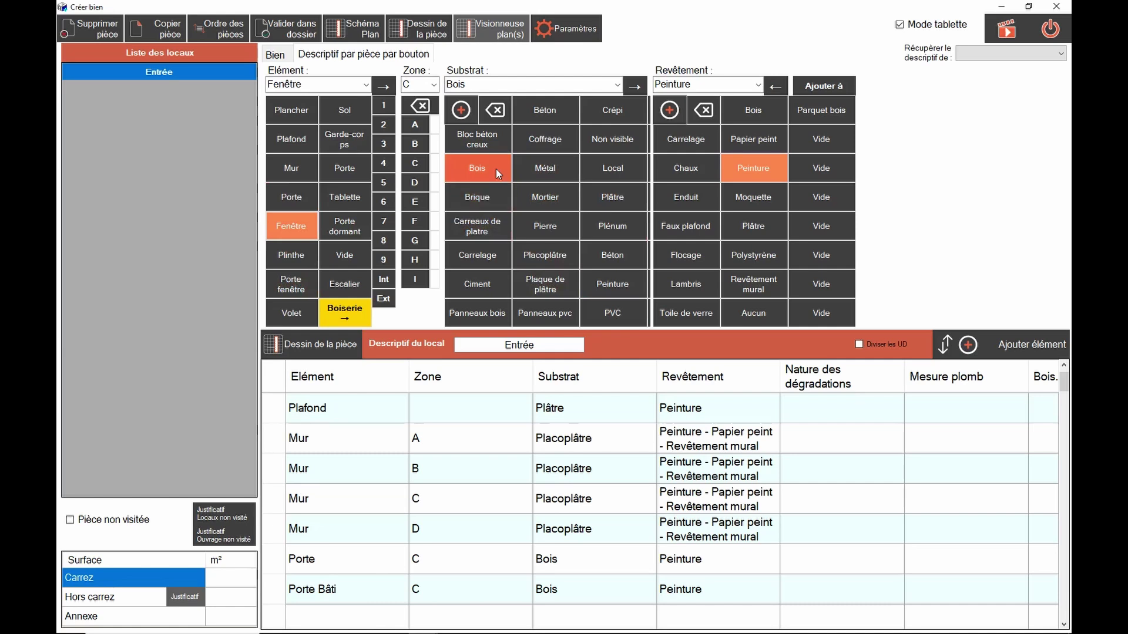
pyautogui.click(1007, 346)
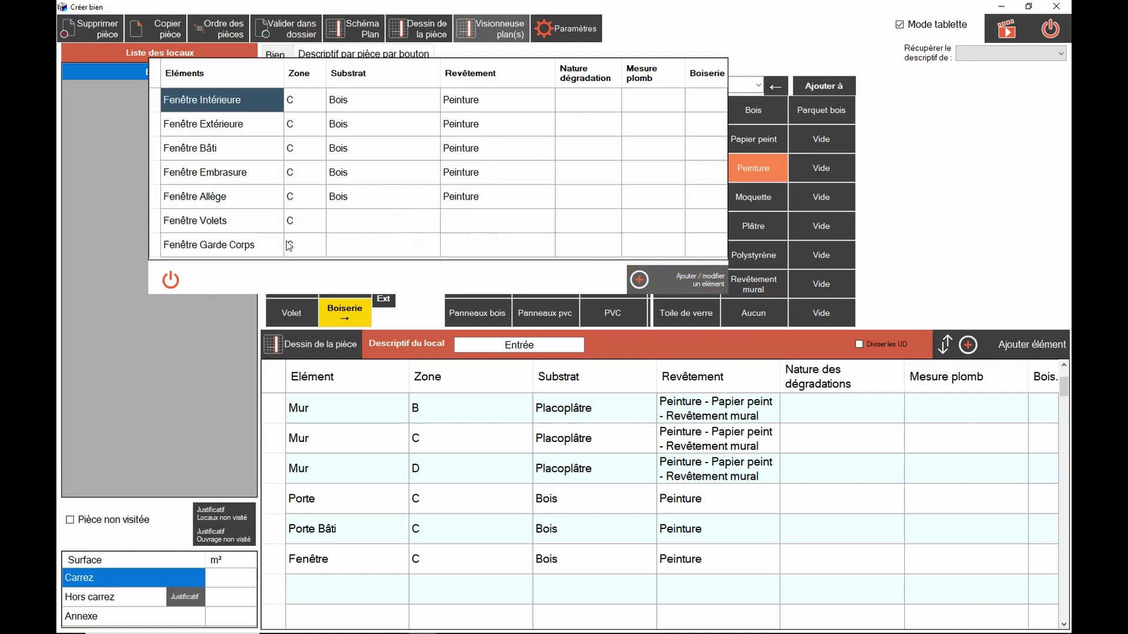
pyautogui.click(356, 246)
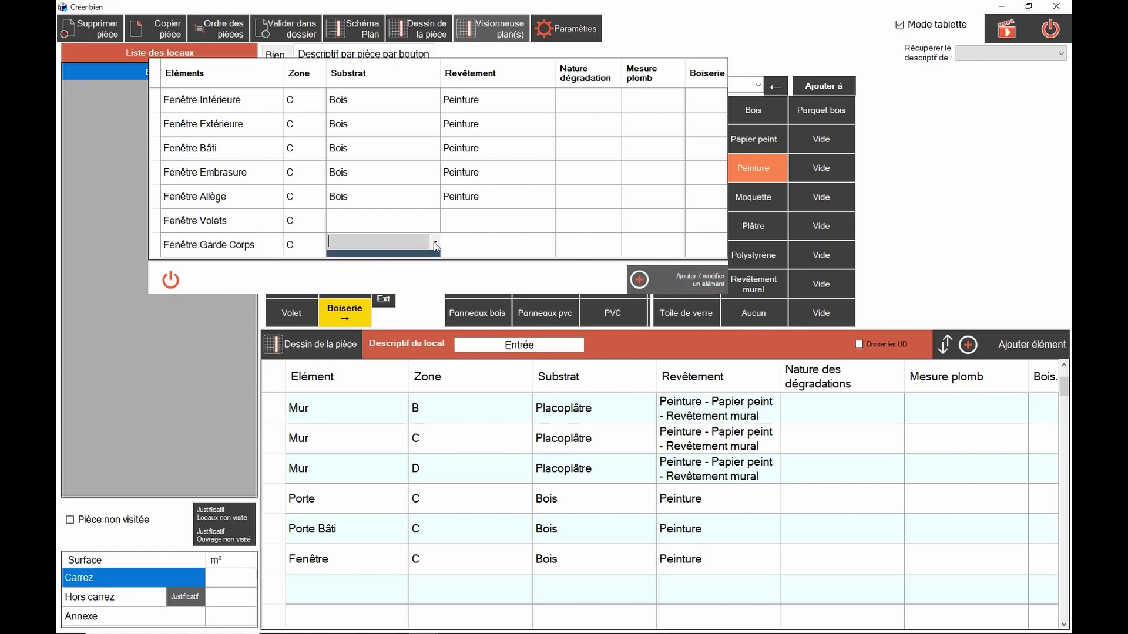
pyautogui.write('mé')
pyautogui.click(435, 242)
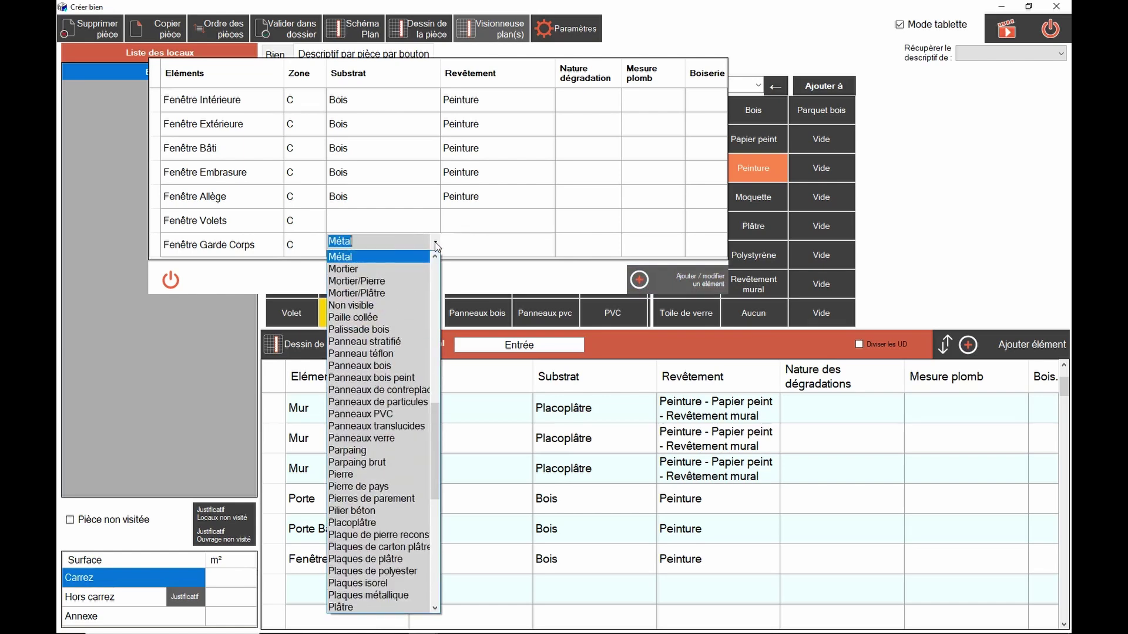
pyautogui.click(364, 258)
pyautogui.click(496, 248)
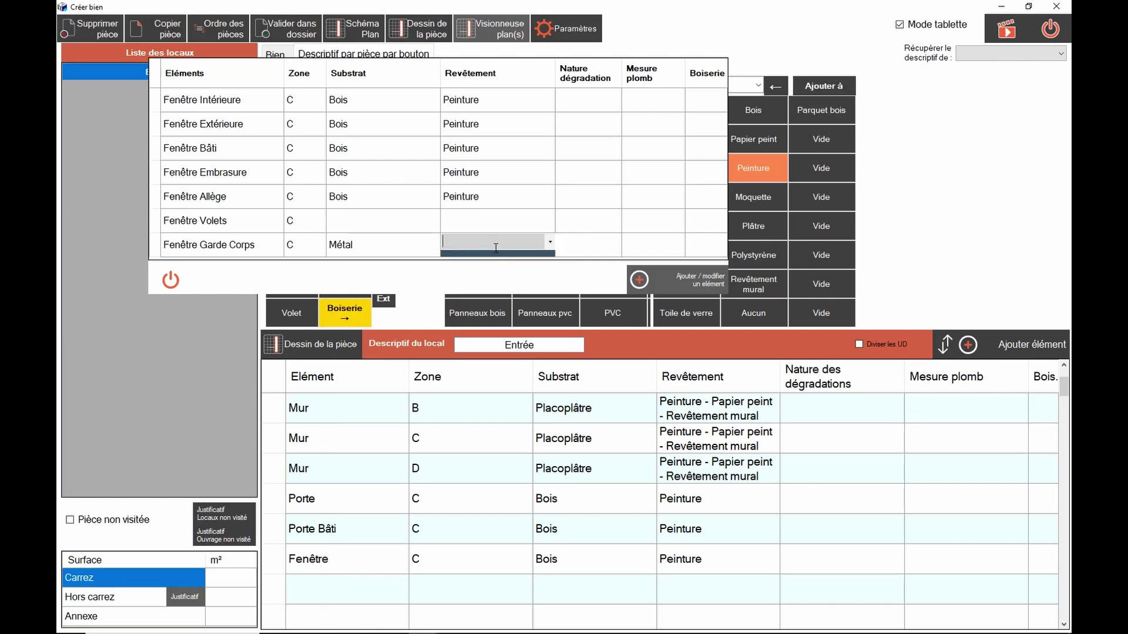
pyautogui.write('pe')
pyautogui.click(554, 243)
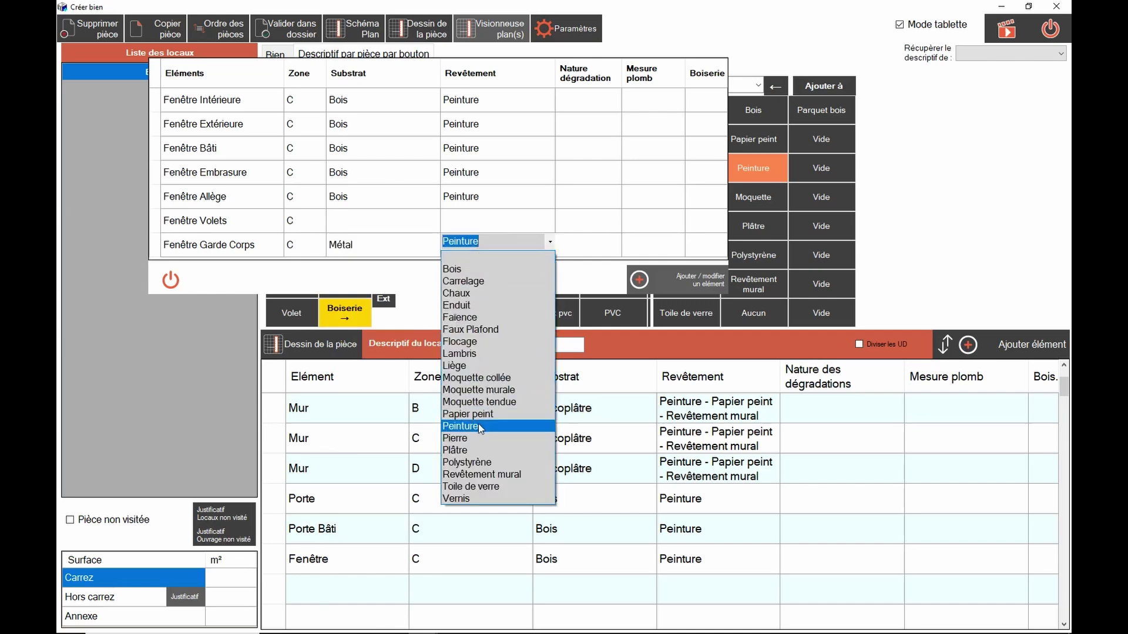
pyautogui.click(478, 424)
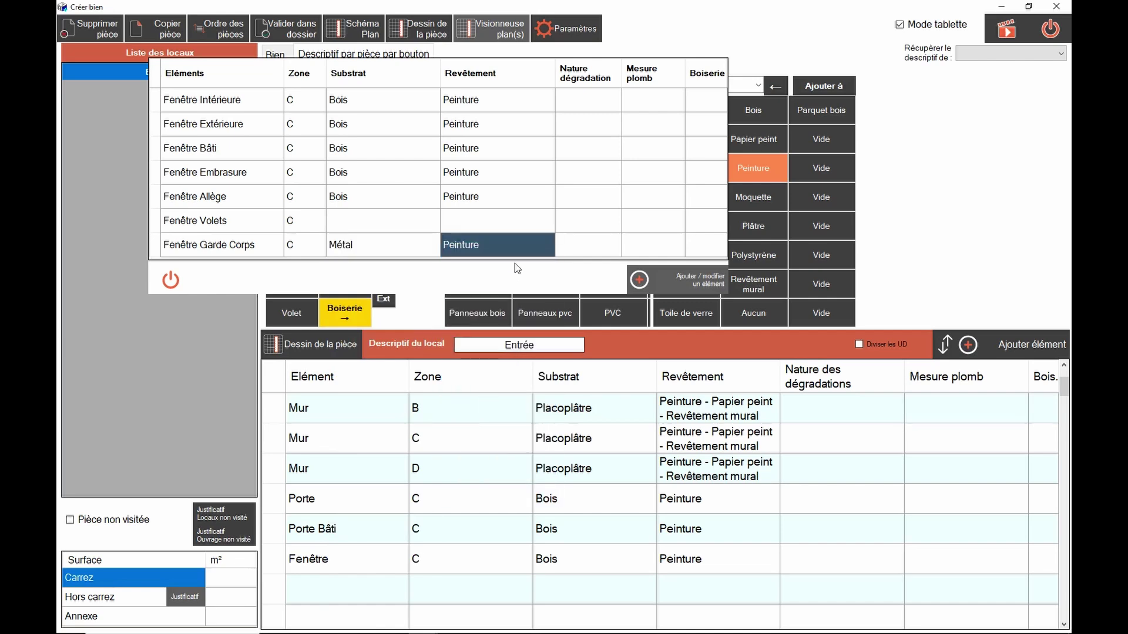
pyautogui.click(683, 276)
# Create the room Salle à manger on the Rez de chaussée level.
pyautogui.click(947, 348)
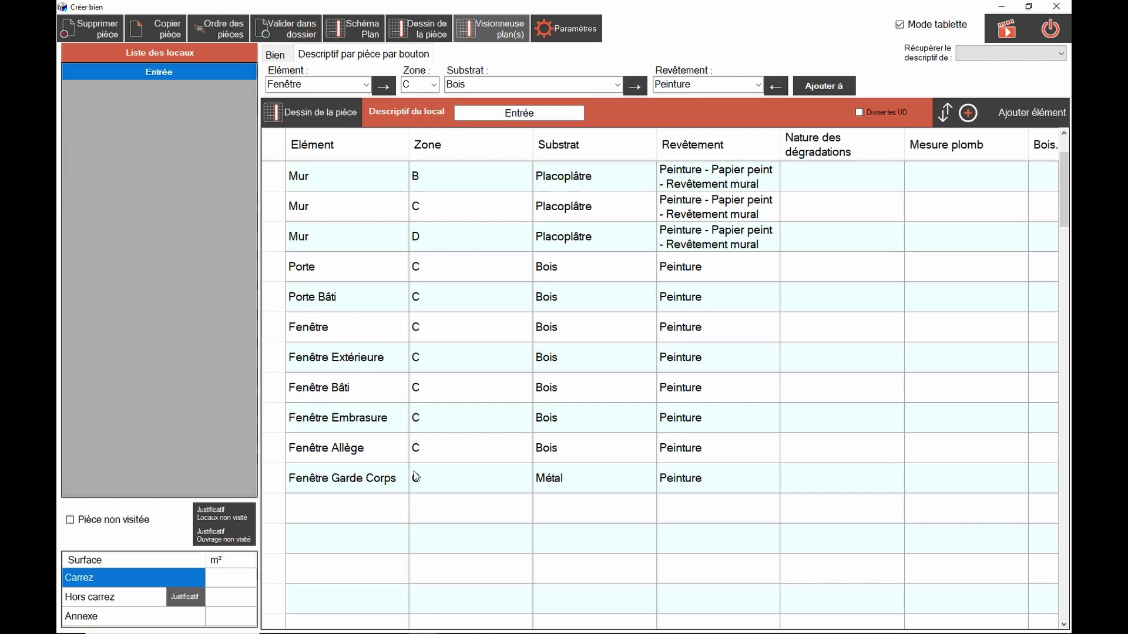
pyautogui.click(941, 115)
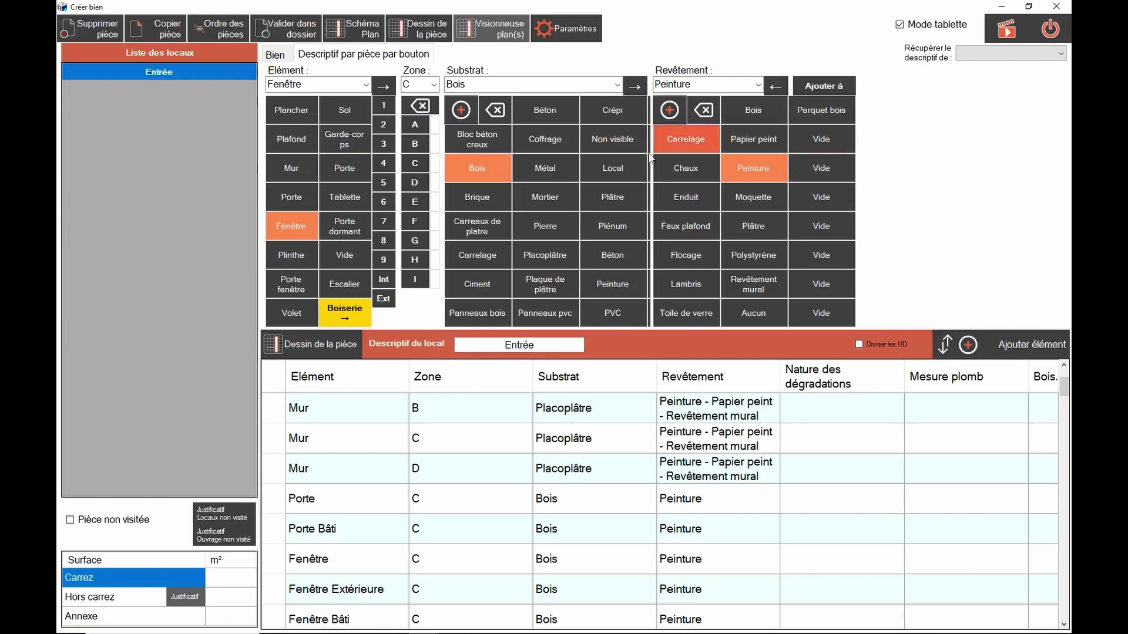
pyautogui.click(274, 55)
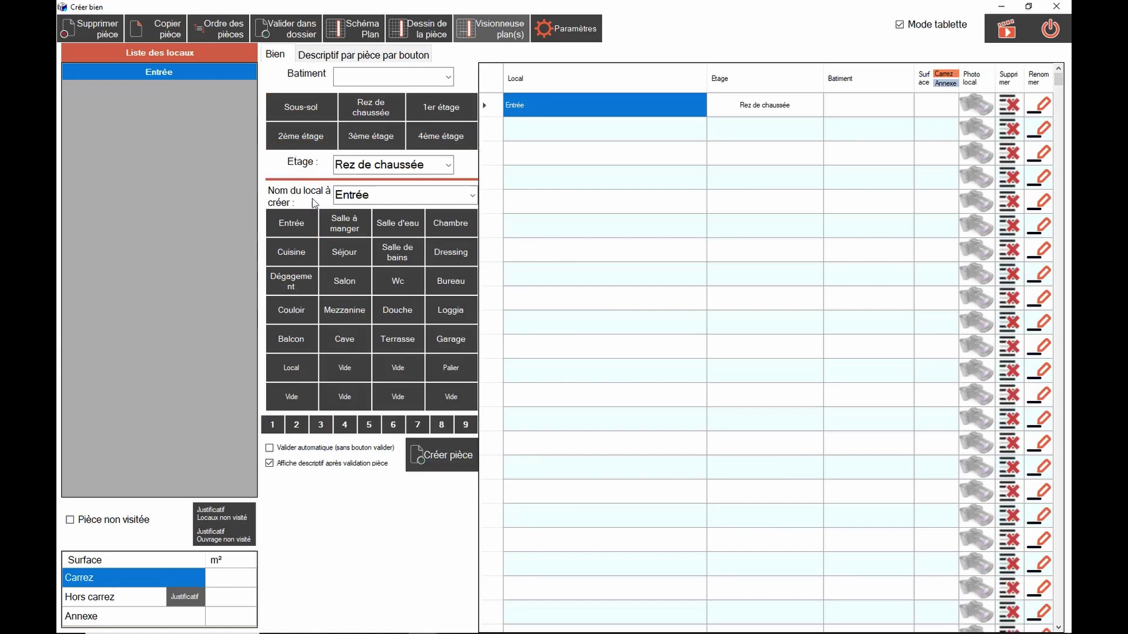
pyautogui.click(354, 224)
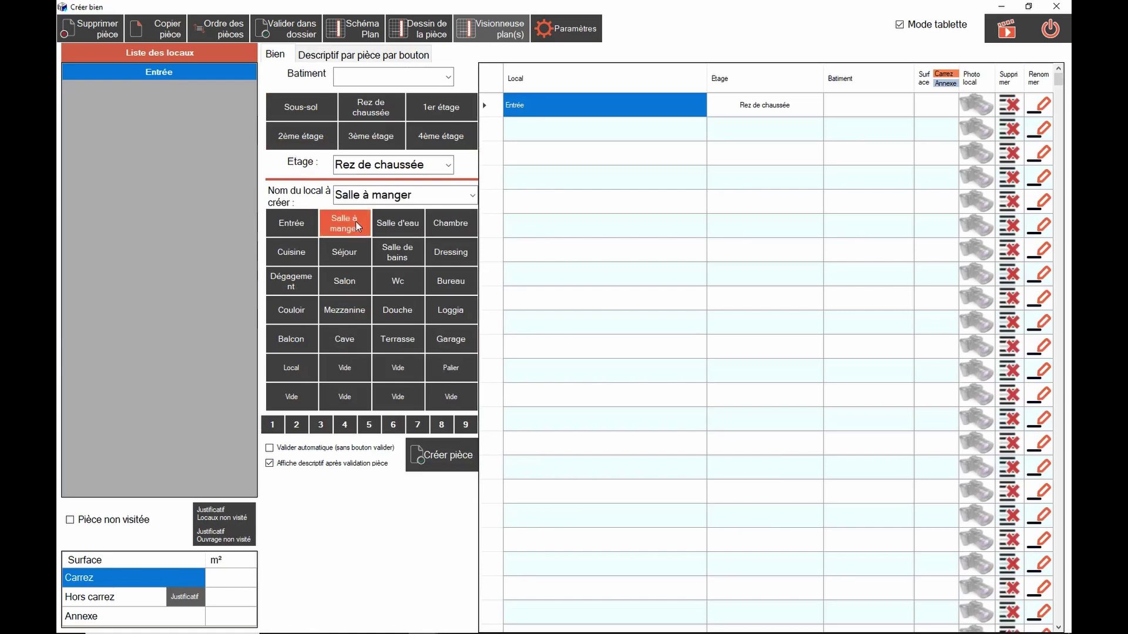
pyautogui.click(445, 453)
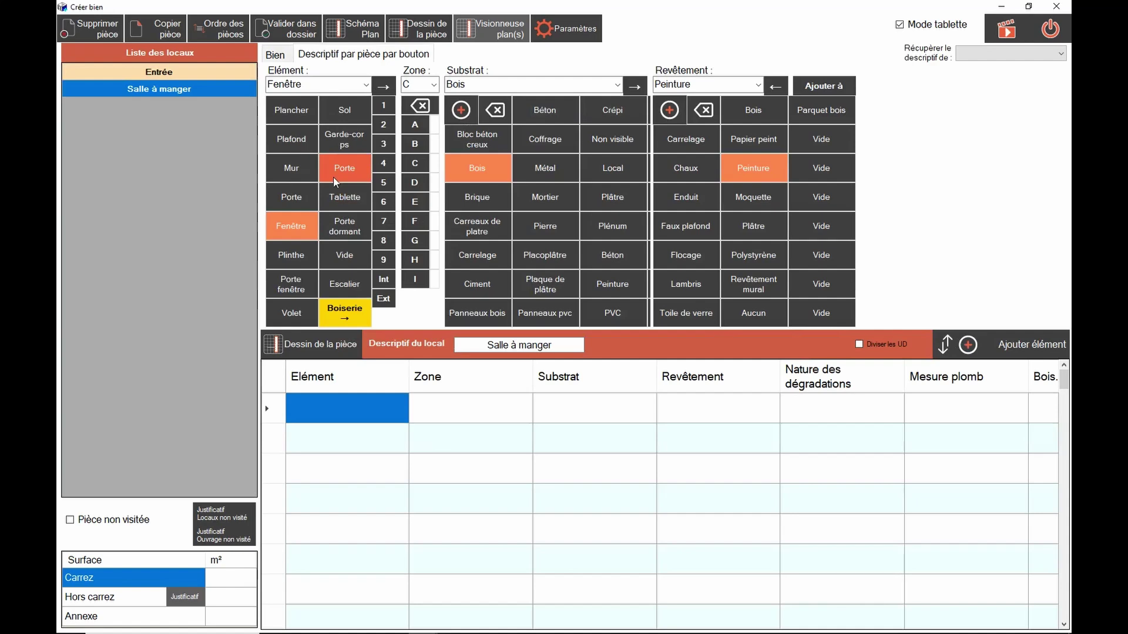
# Add to Salle à manger a Plancher in Béton with Parquet bois and a Plafond in Plâtre with Peinture.
pyautogui.click(299, 115)
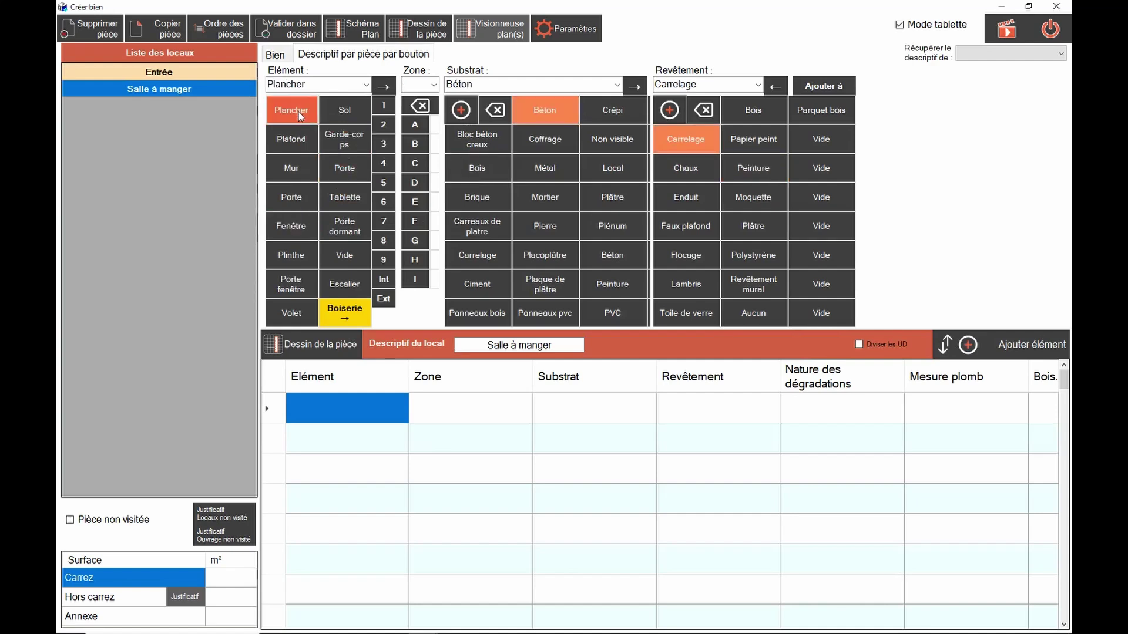
pyautogui.click(560, 111)
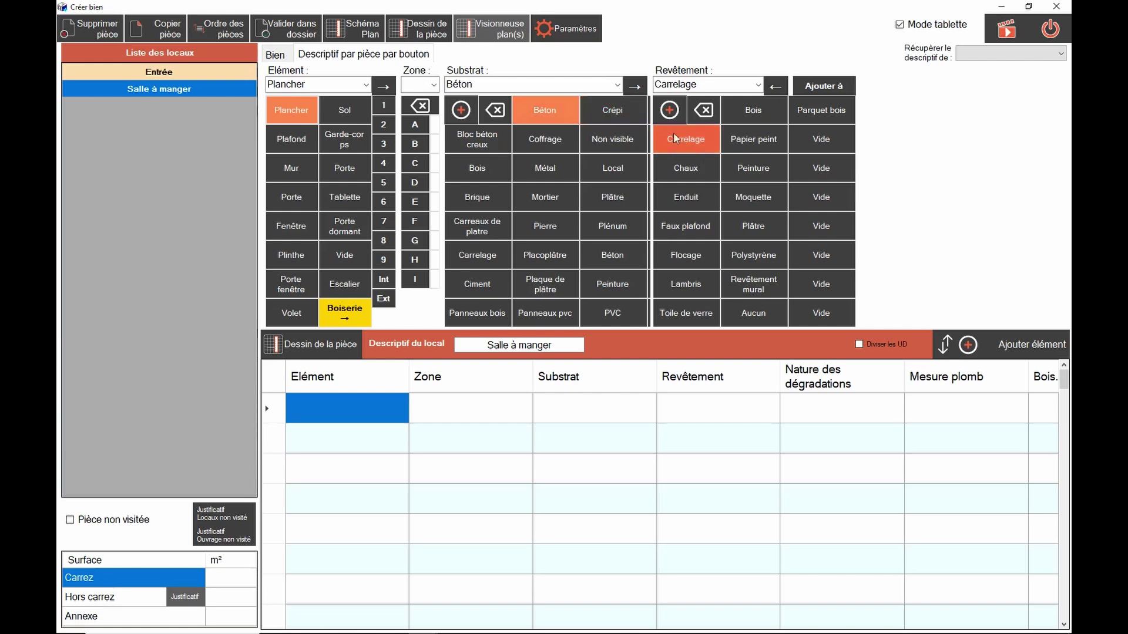
pyautogui.click(832, 116)
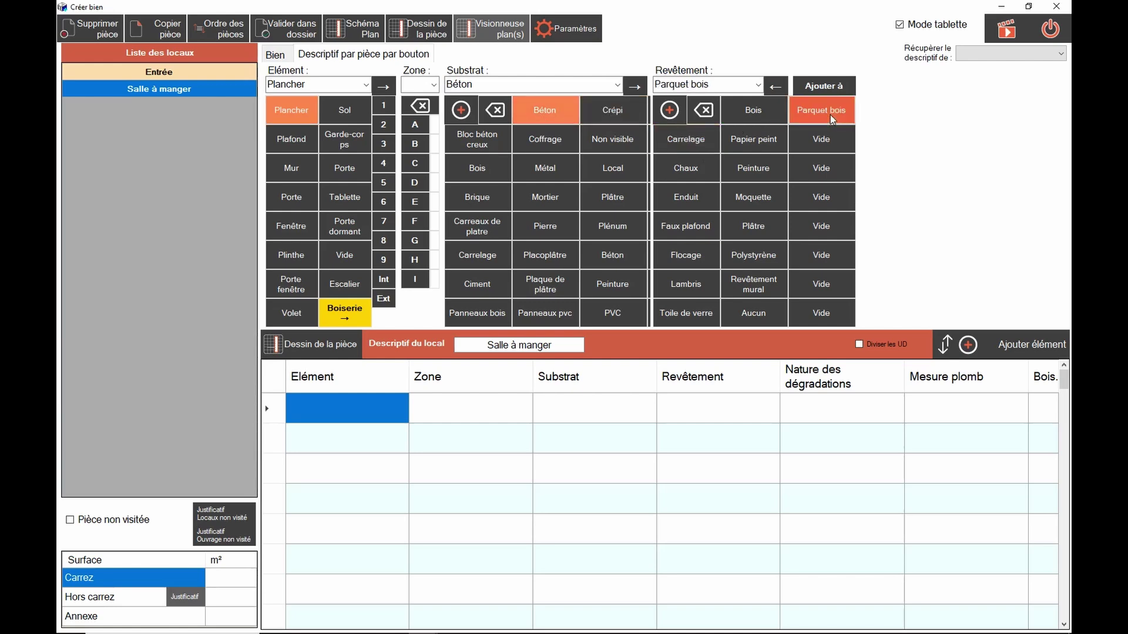
pyautogui.click(1029, 348)
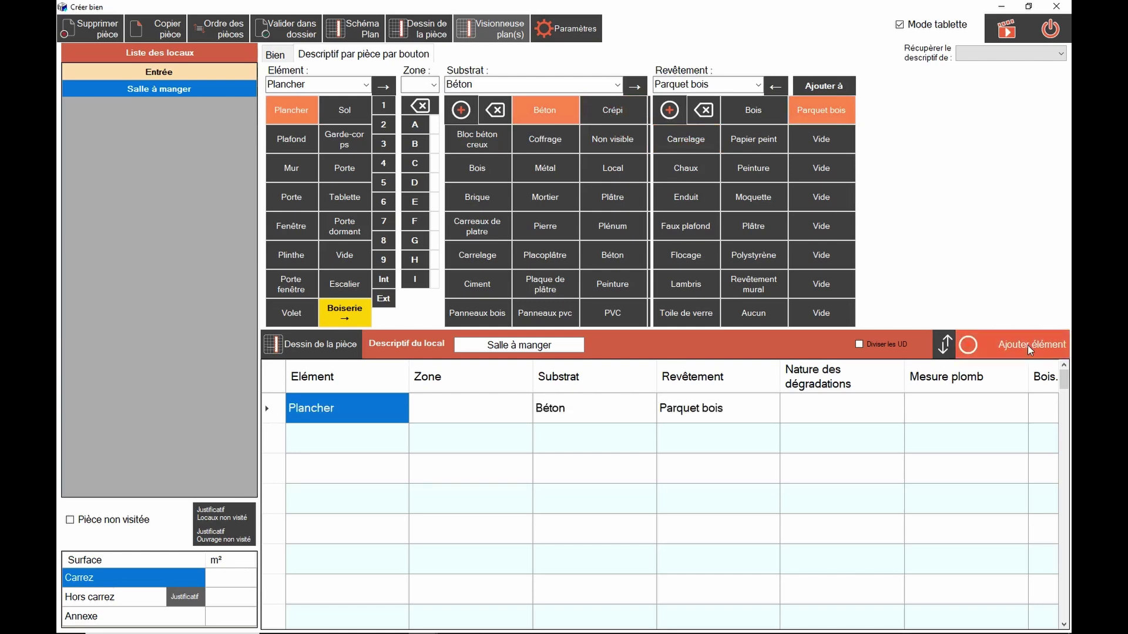
pyautogui.click(291, 139)
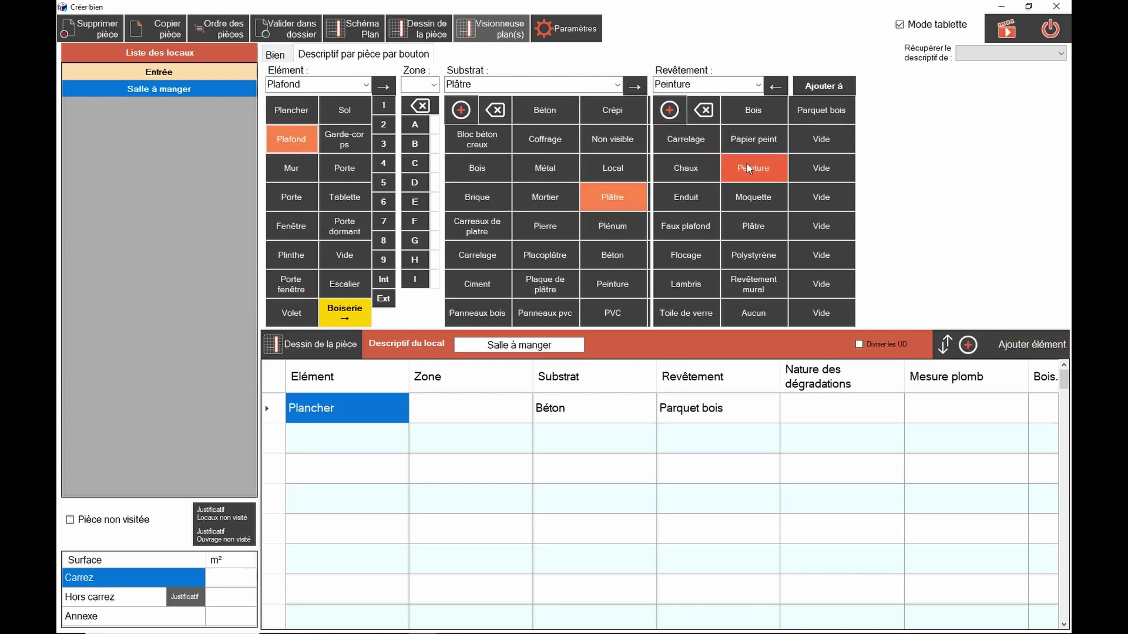
pyautogui.click(1035, 351)
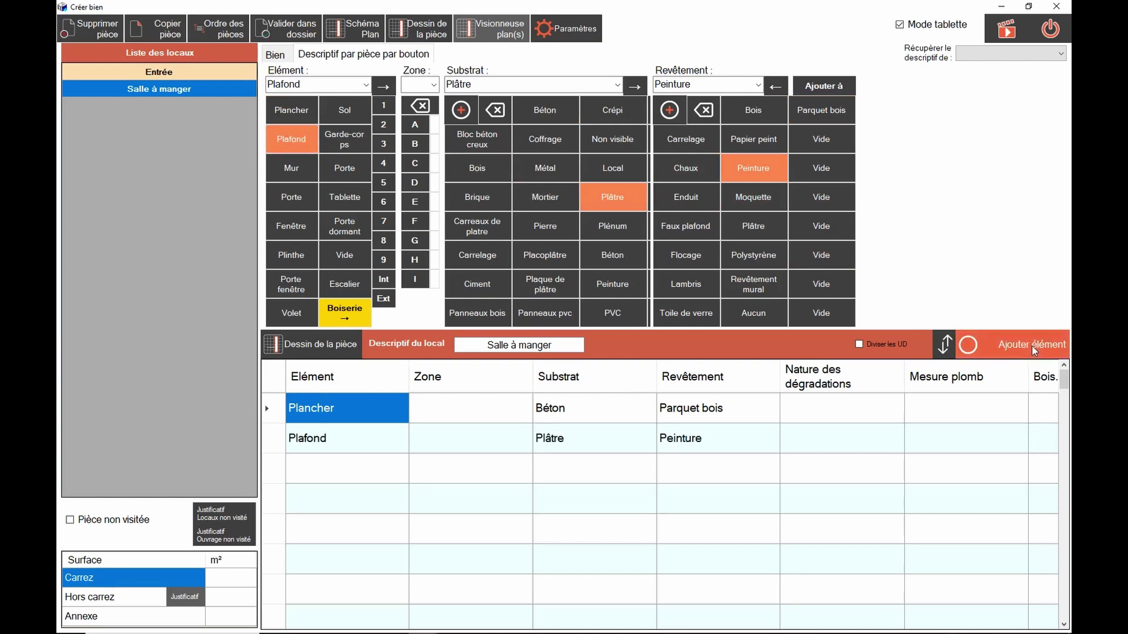
# Add Mur elements for zones A to D of Salle à manger in Placoplâtre, covered only with Peinture.
pyautogui.click(296, 169)
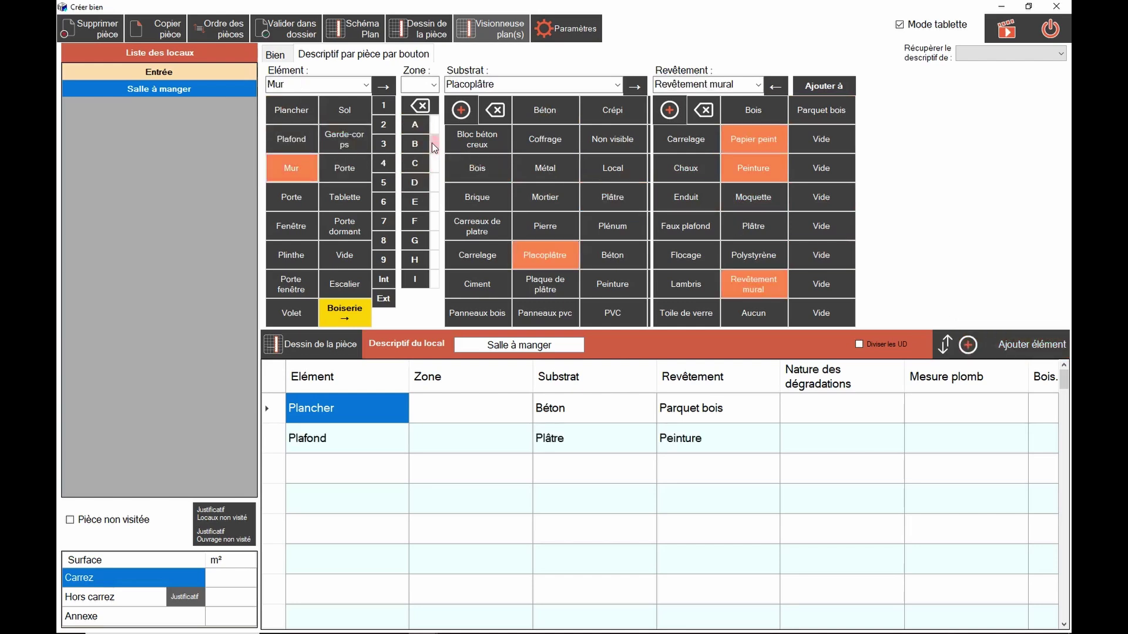
pyautogui.click(435, 185)
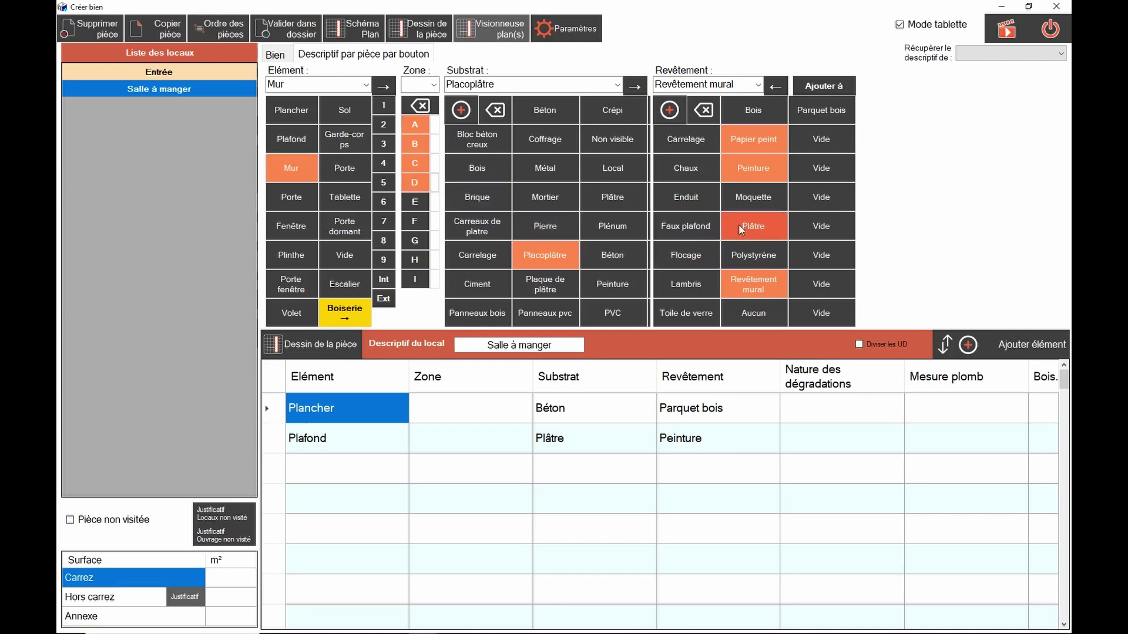
pyautogui.click(704, 114)
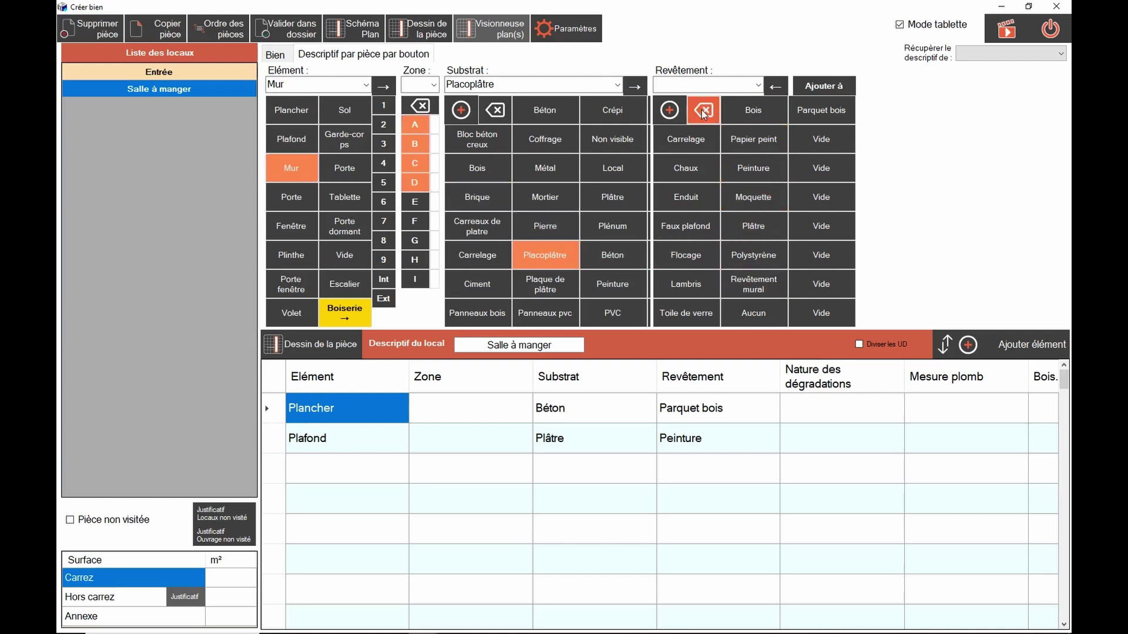
pyautogui.click(755, 171)
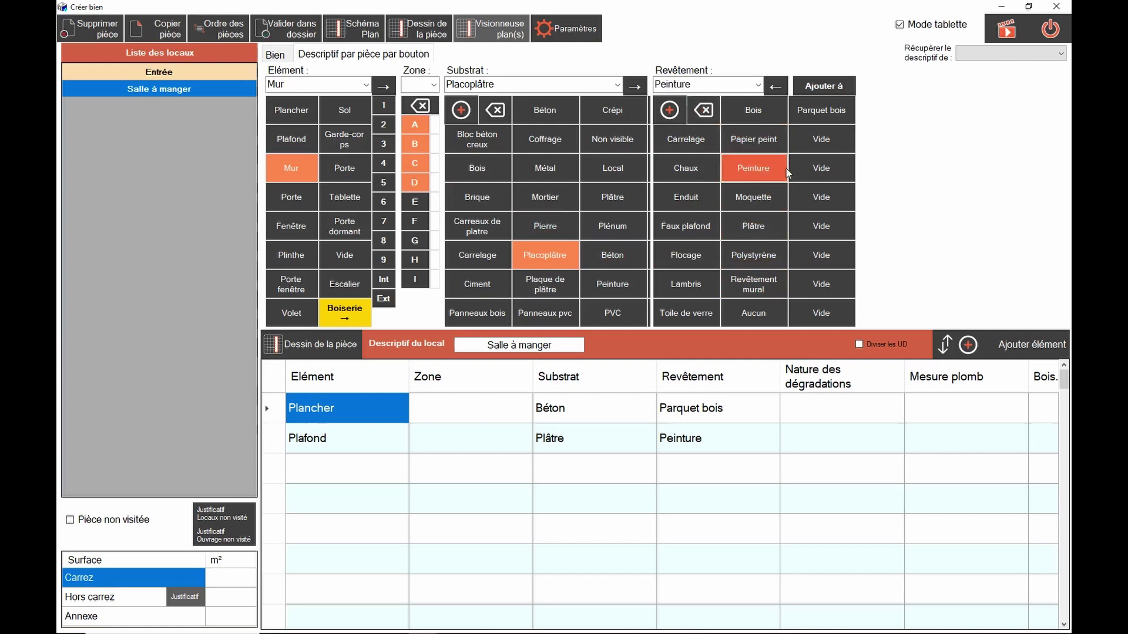
pyautogui.click(1033, 352)
# Add a Porte in PVC without any covering to Salle à manger.
pyautogui.click(291, 197)
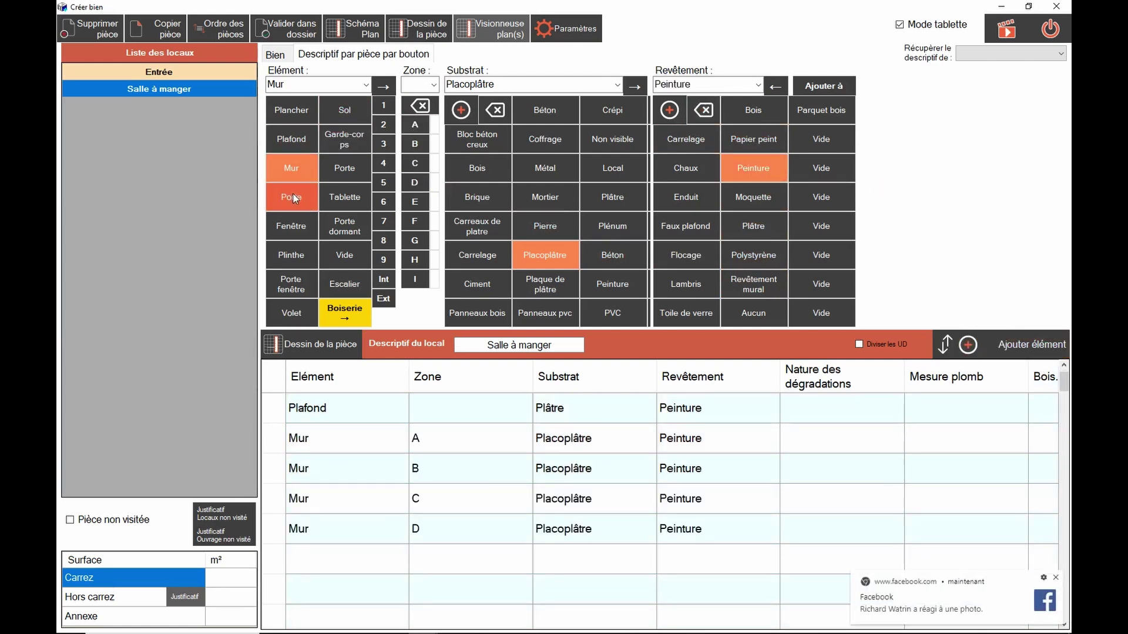
pyautogui.click(415, 183)
pyautogui.click(613, 310)
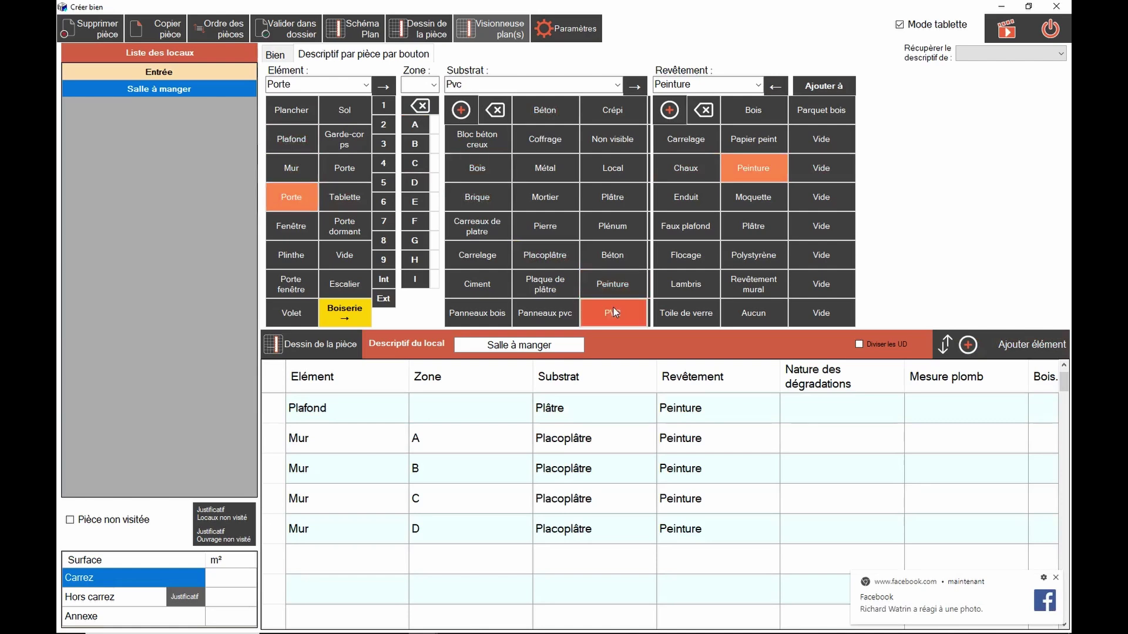
pyautogui.click(708, 103)
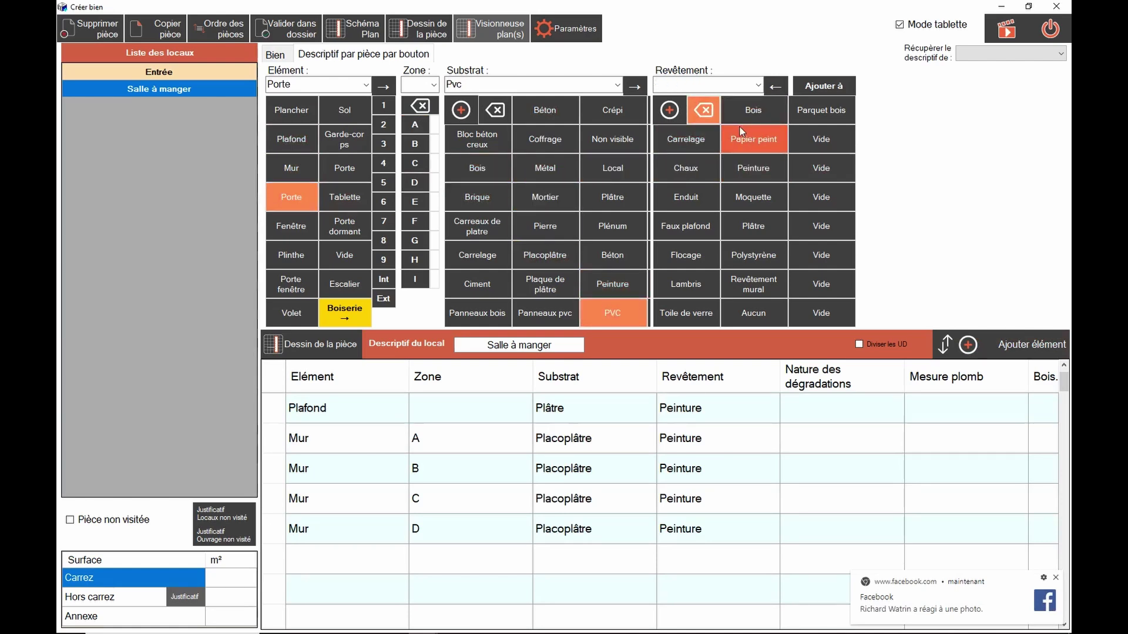
pyautogui.click(1000, 339)
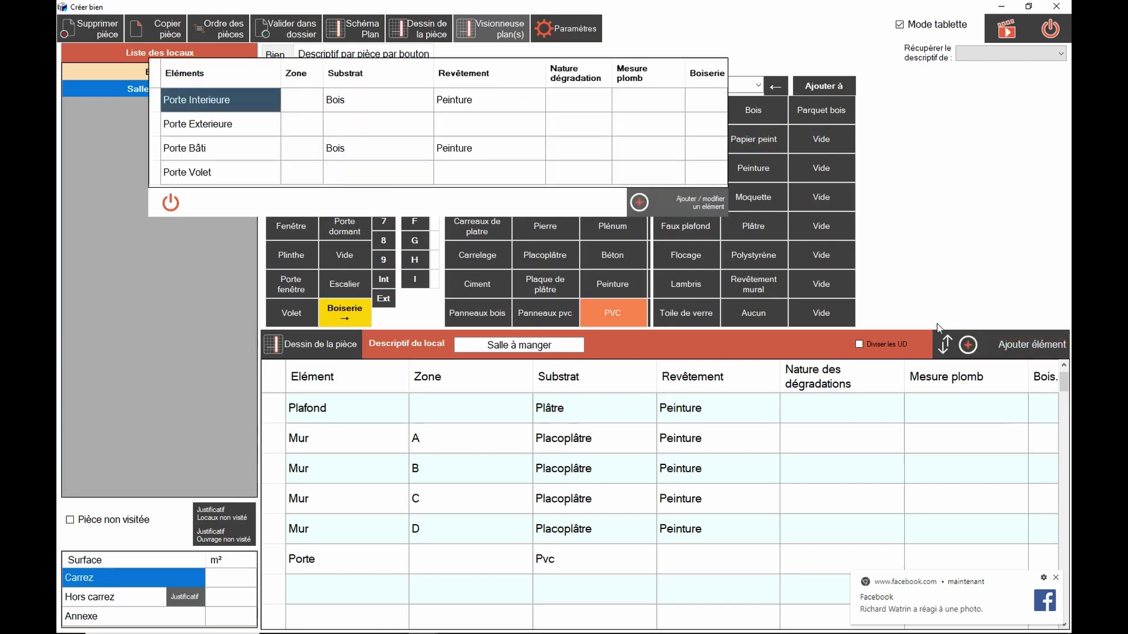
# Set the substrate of the Porte Interieure component to Pvc.
pyautogui.click(425, 100)
pyautogui.click(428, 98)
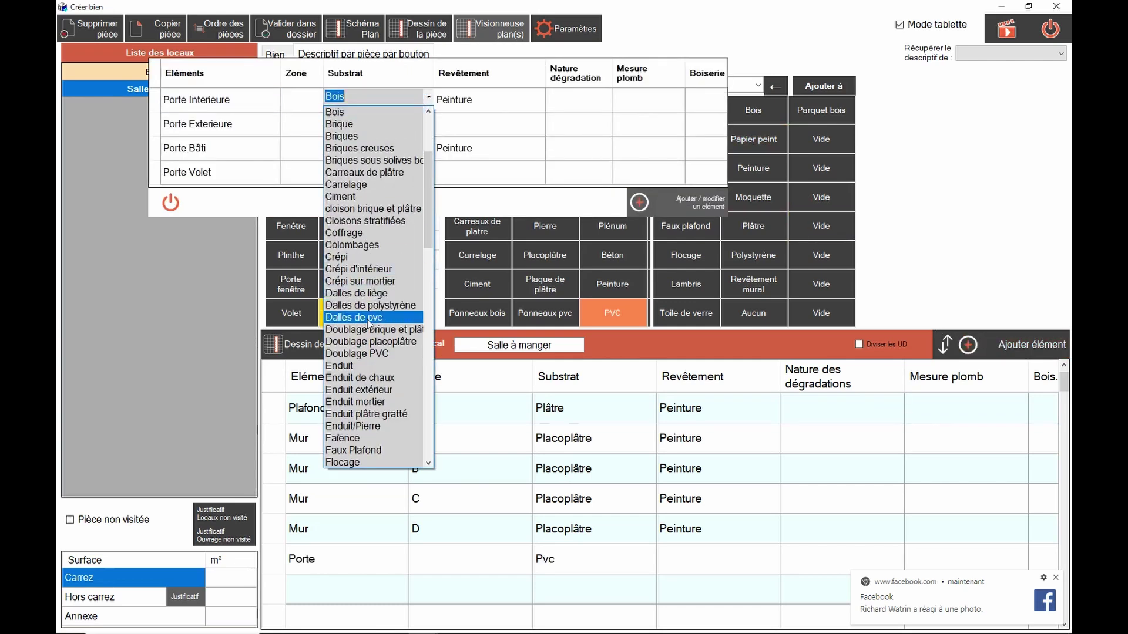
pyautogui.scroll(-6, 365, 390)
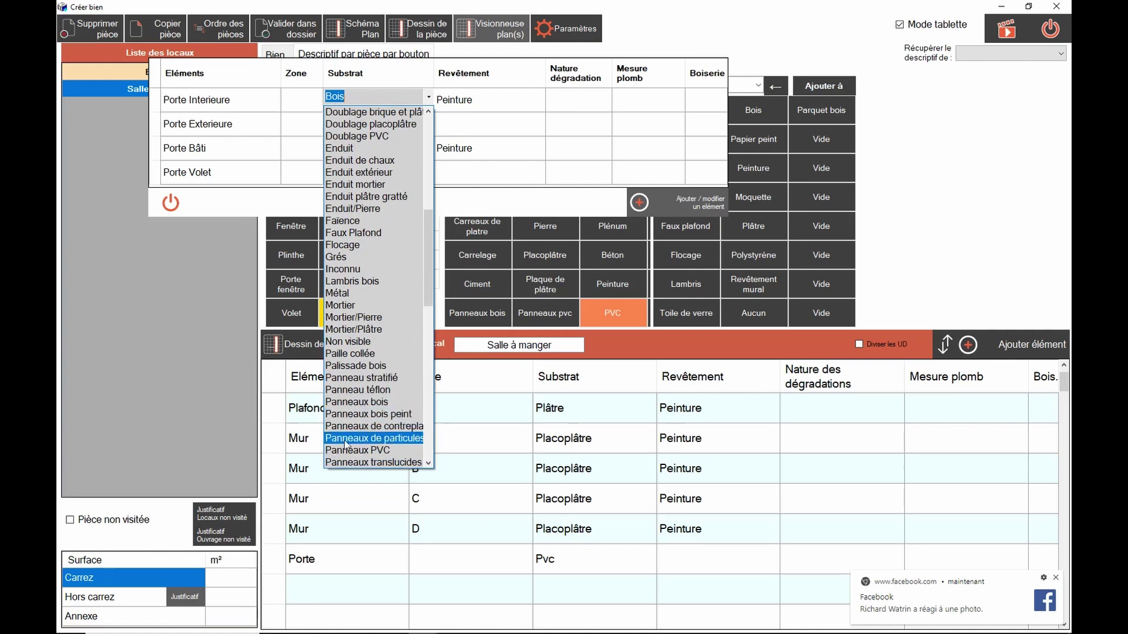
pyautogui.scroll(-5, 346, 405)
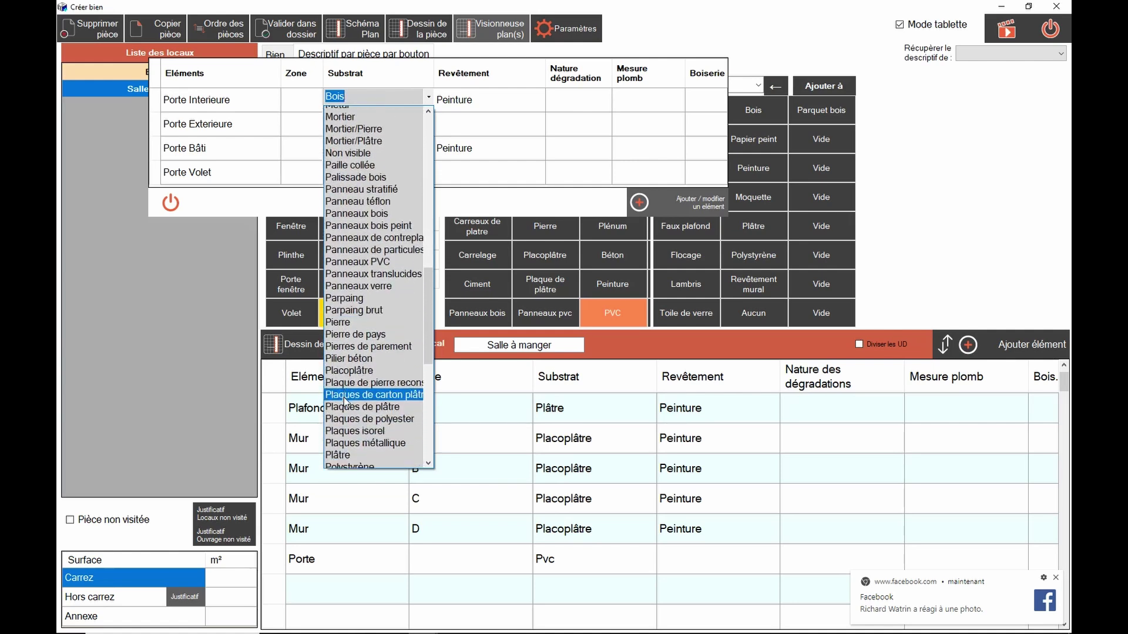
pyautogui.scroll(-2, 346, 406)
pyautogui.click(341, 463)
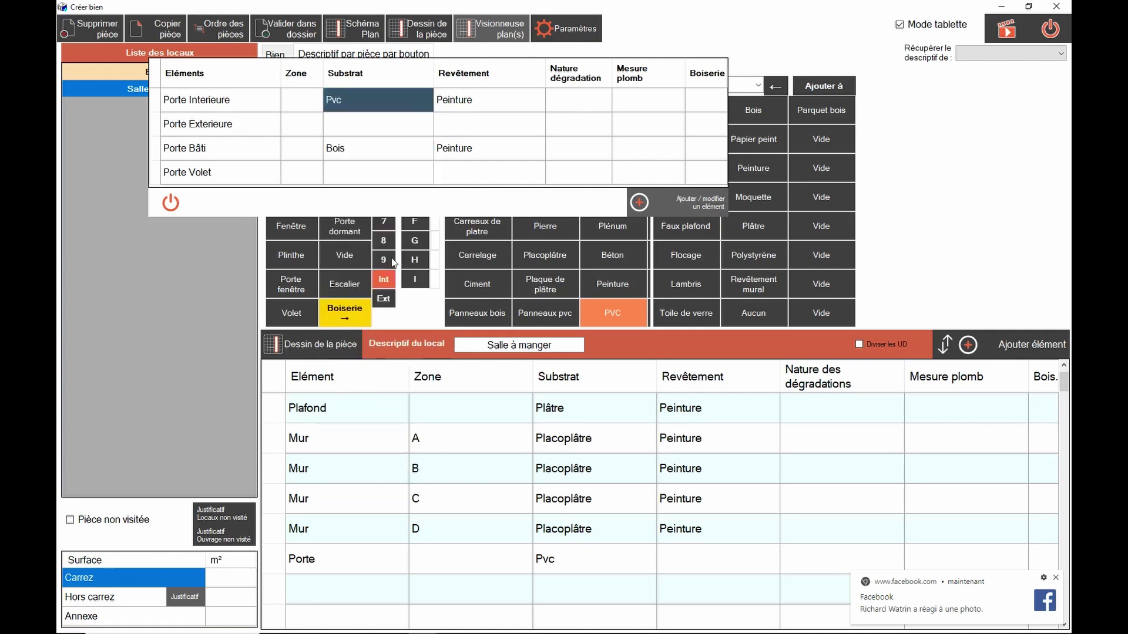
# Set the substrate of the Porte Bâti component to Pvc.
pyautogui.click(408, 151)
pyautogui.write('p')
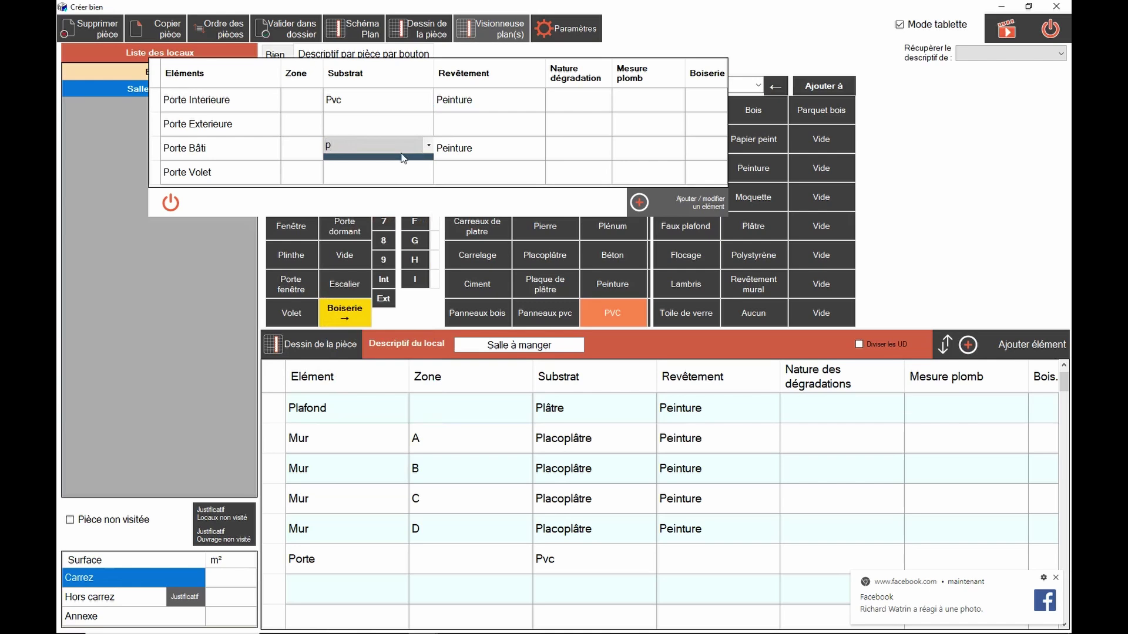
pyautogui.write('vc')
pyautogui.click(428, 147)
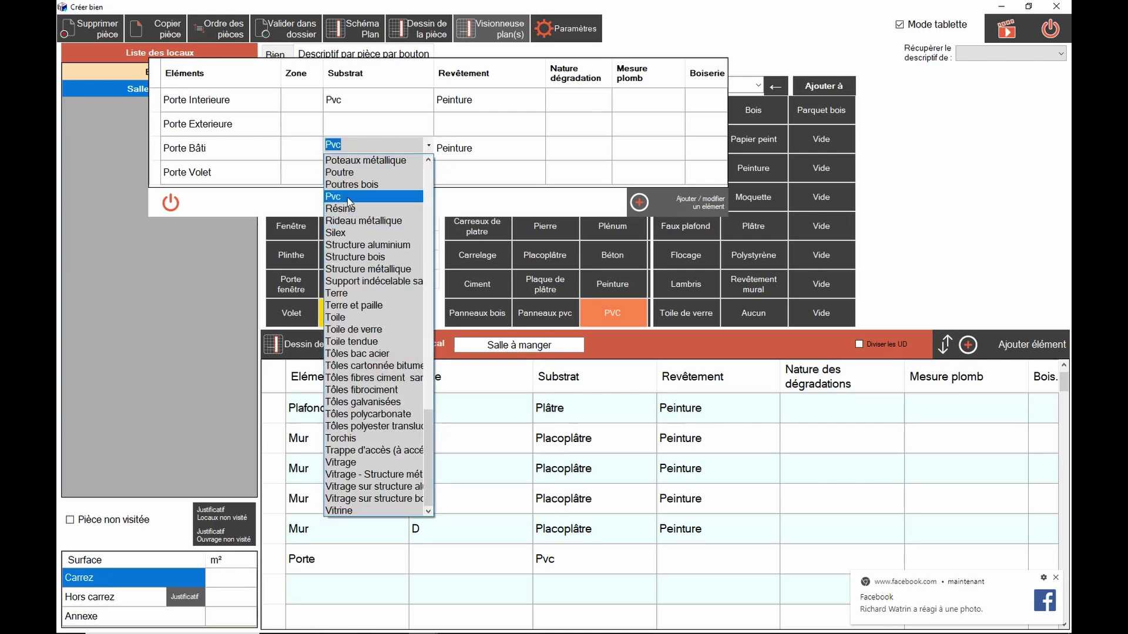
pyautogui.click(347, 198)
# Clear the coverings of Porte Interieure and Porte Bâti, and add the door components to Salle à manger.
pyautogui.click(477, 100)
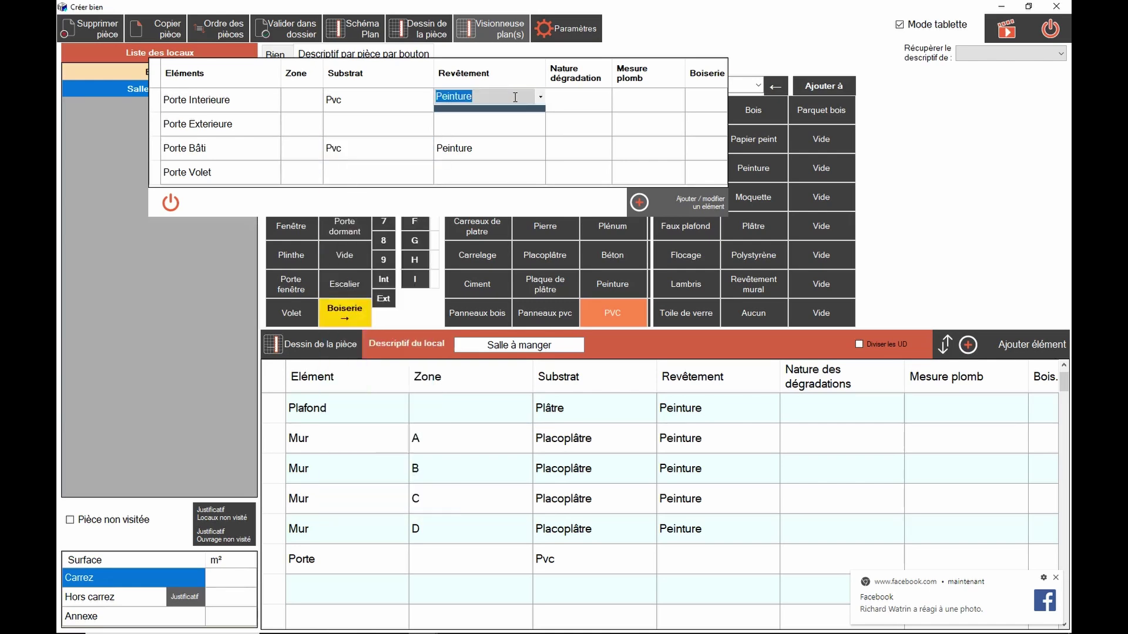
pyautogui.press('BackSpace')
pyautogui.click(540, 97)
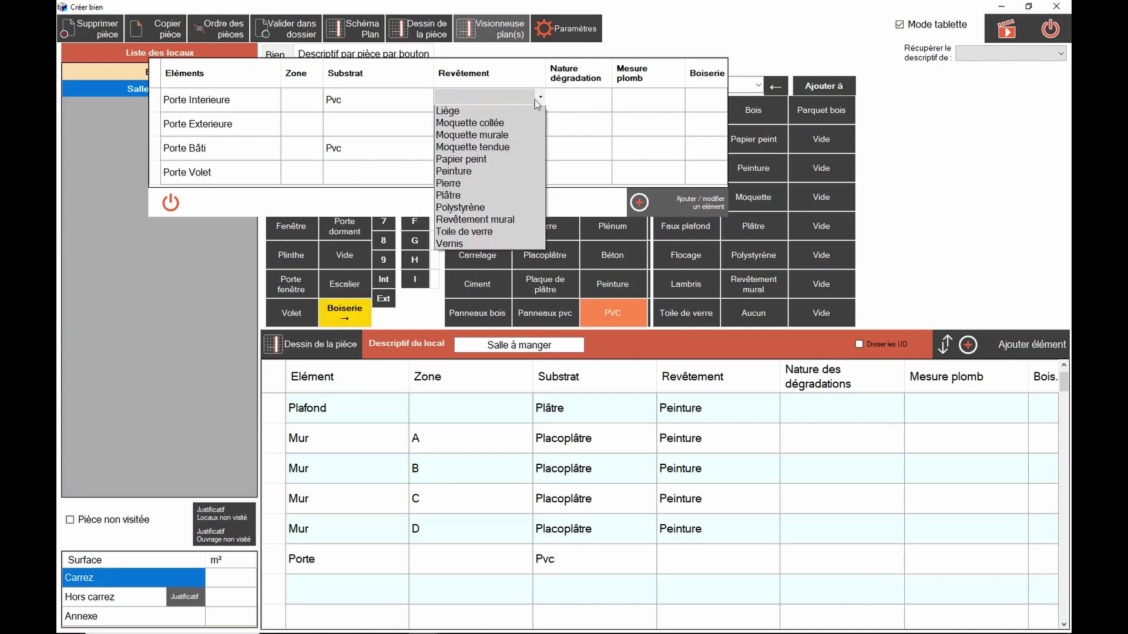
pyautogui.click(542, 152)
pyautogui.click(541, 151)
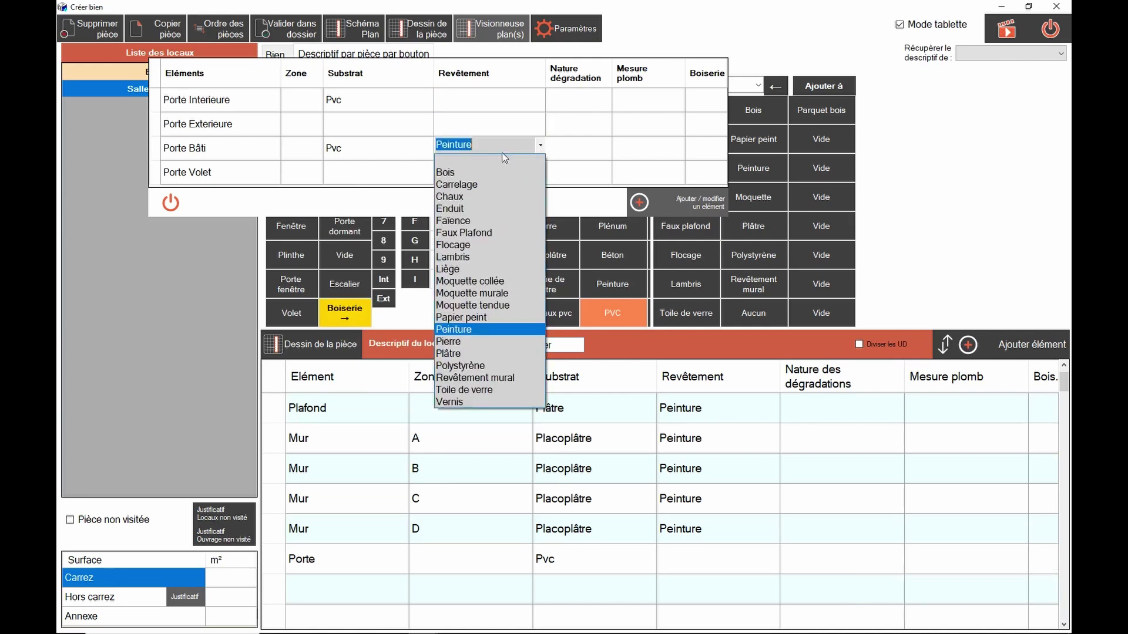
pyautogui.click(501, 154)
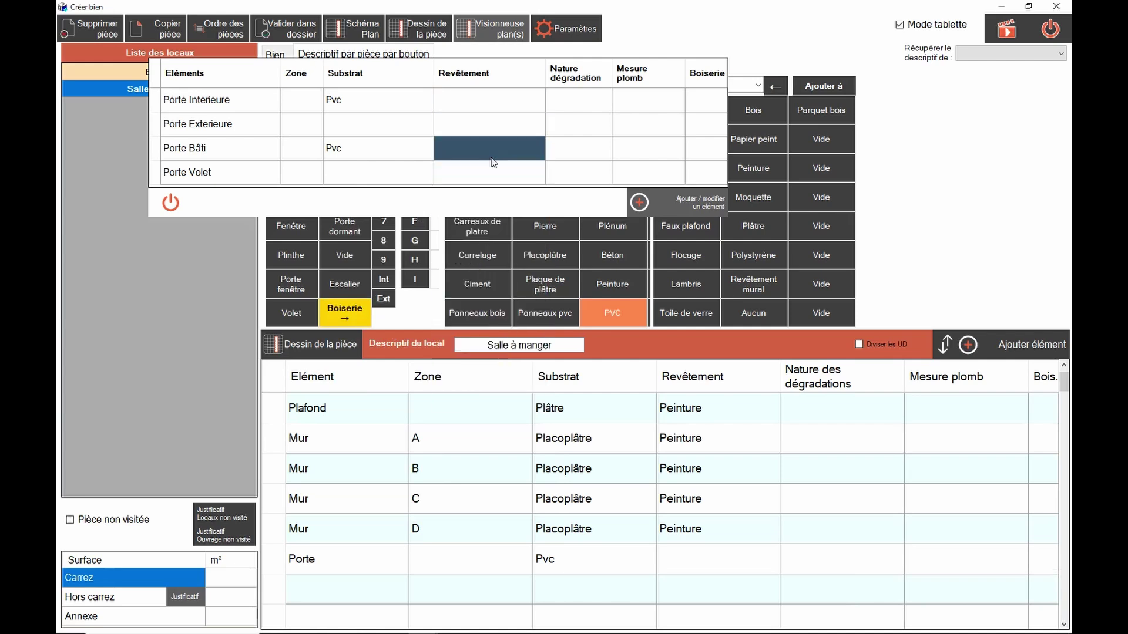
pyautogui.click(673, 204)
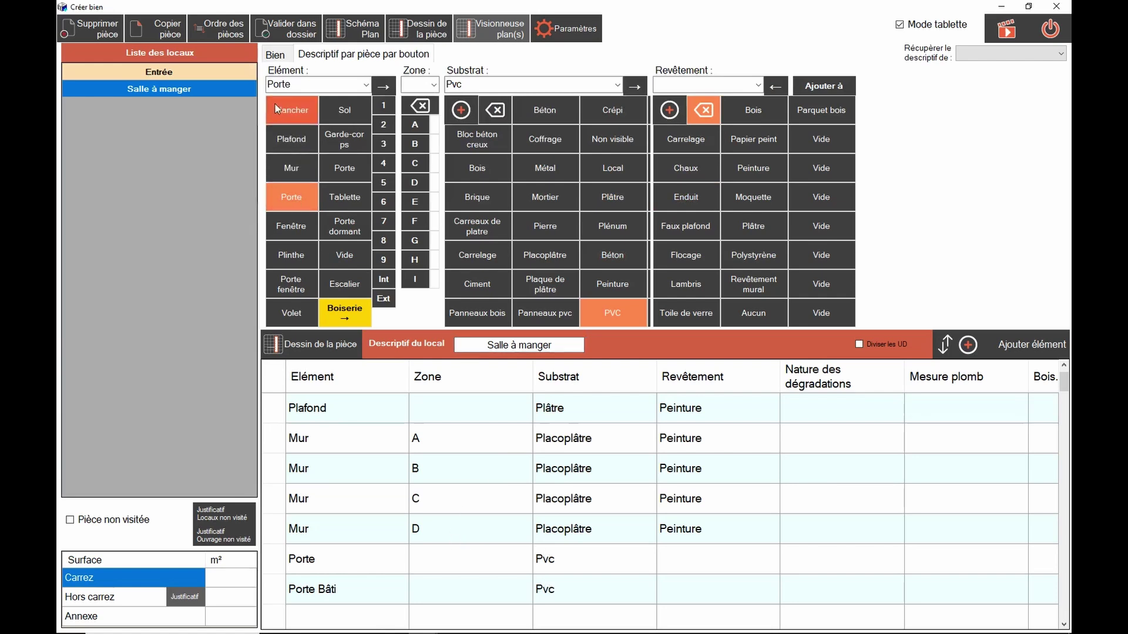
# Create the room Salle d'eau on the Rez de chaussée and fill it with the description retrieved from Entrée.
pyautogui.click(281, 58)
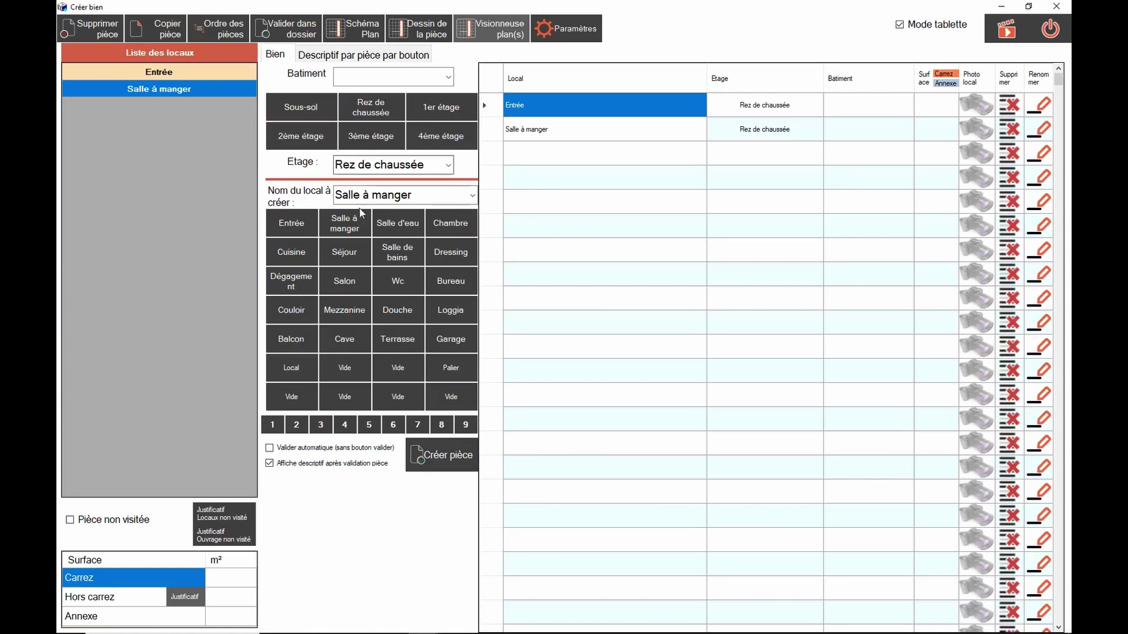
pyautogui.click(410, 223)
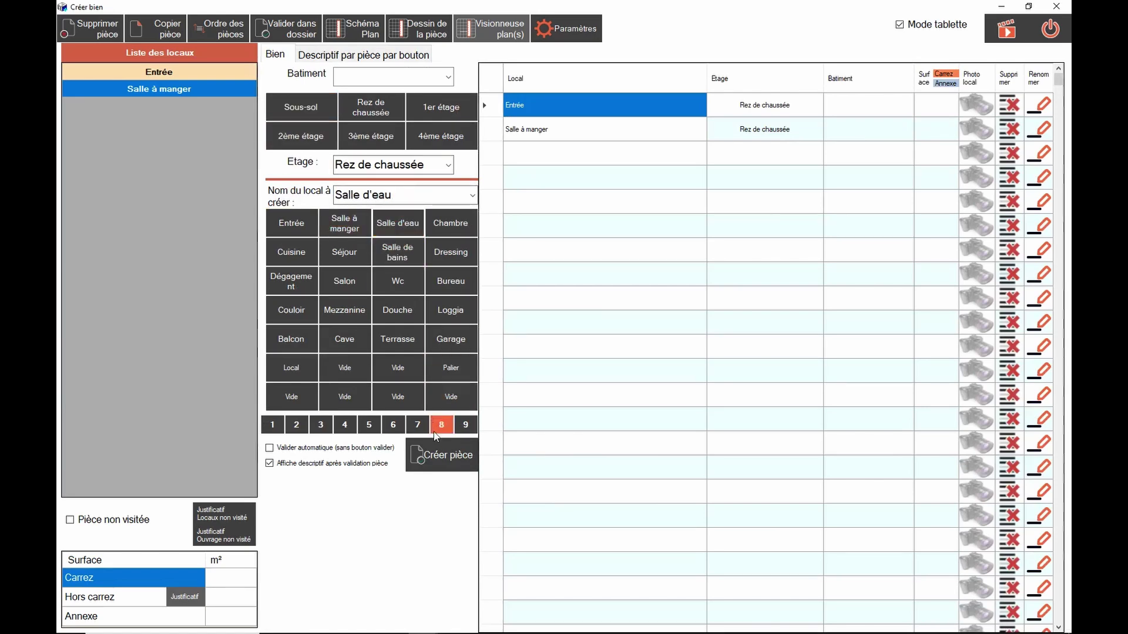
pyautogui.click(435, 455)
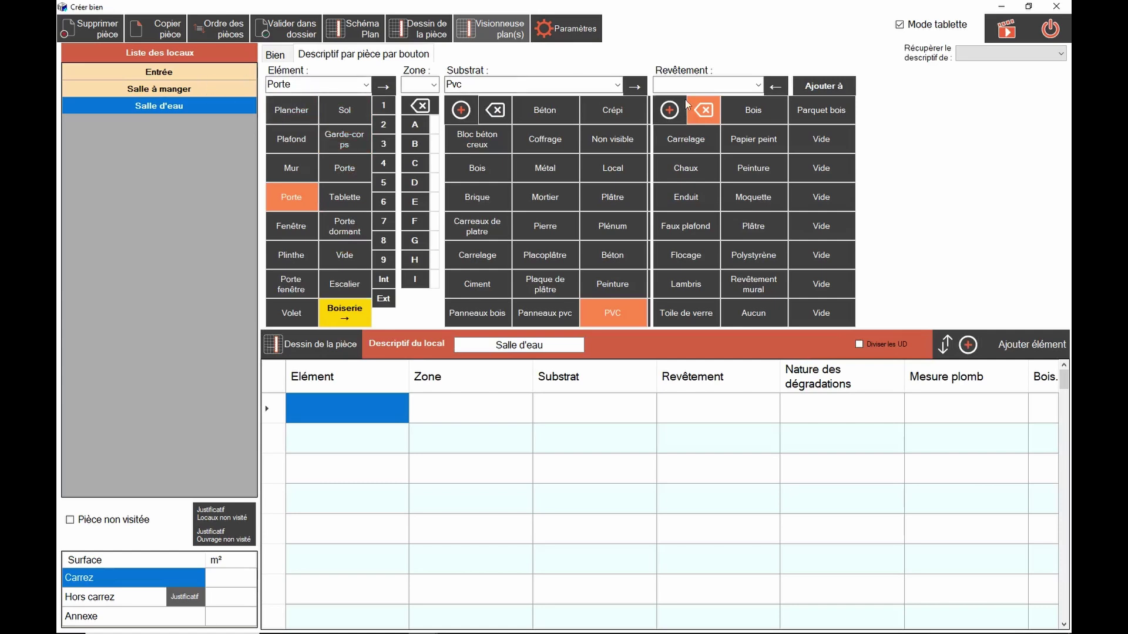
pyautogui.click(1061, 54)
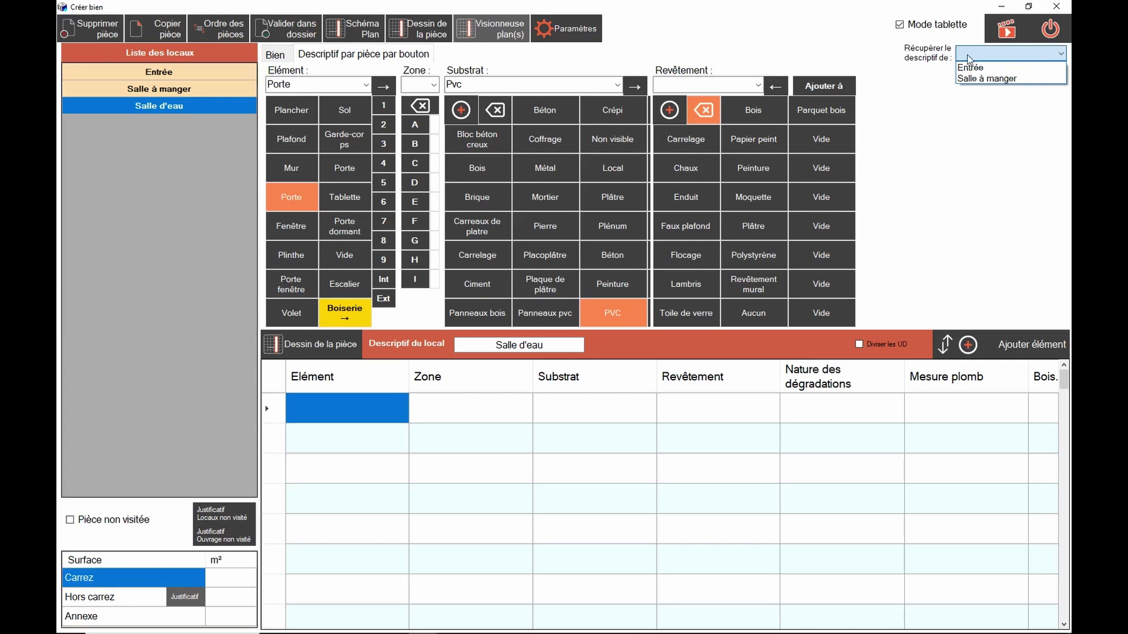
pyautogui.click(971, 68)
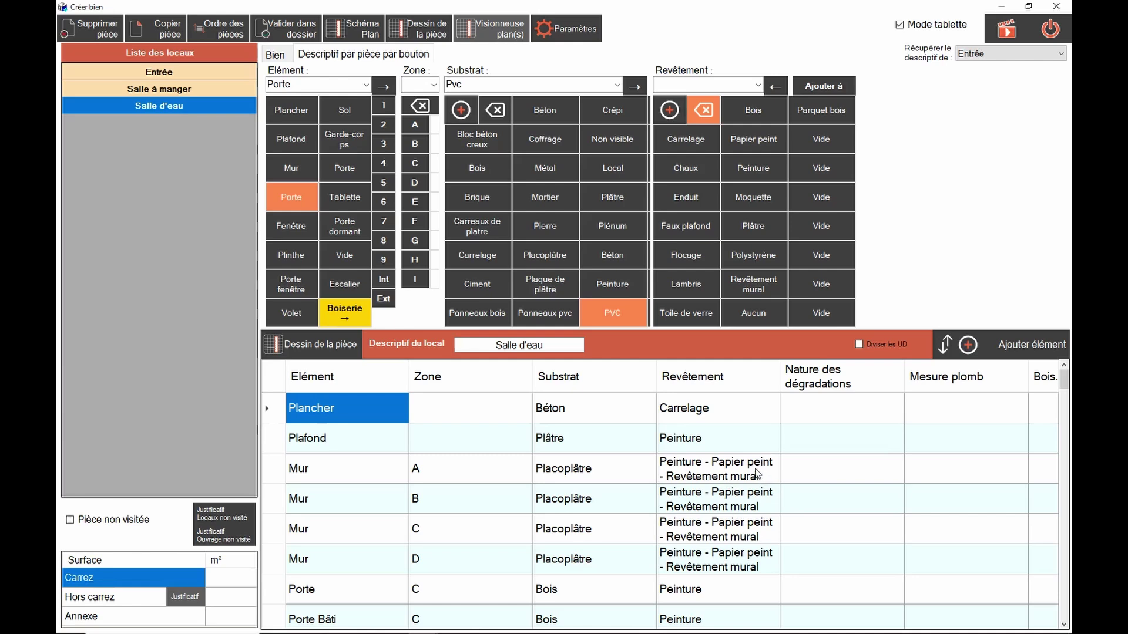
# Change the covering of the Mur elements in zones A to D of Salle d'eau to Lambris.
pyautogui.moveTo(756, 474); pyautogui.dragTo(754, 563)
pyautogui.click(754, 561)
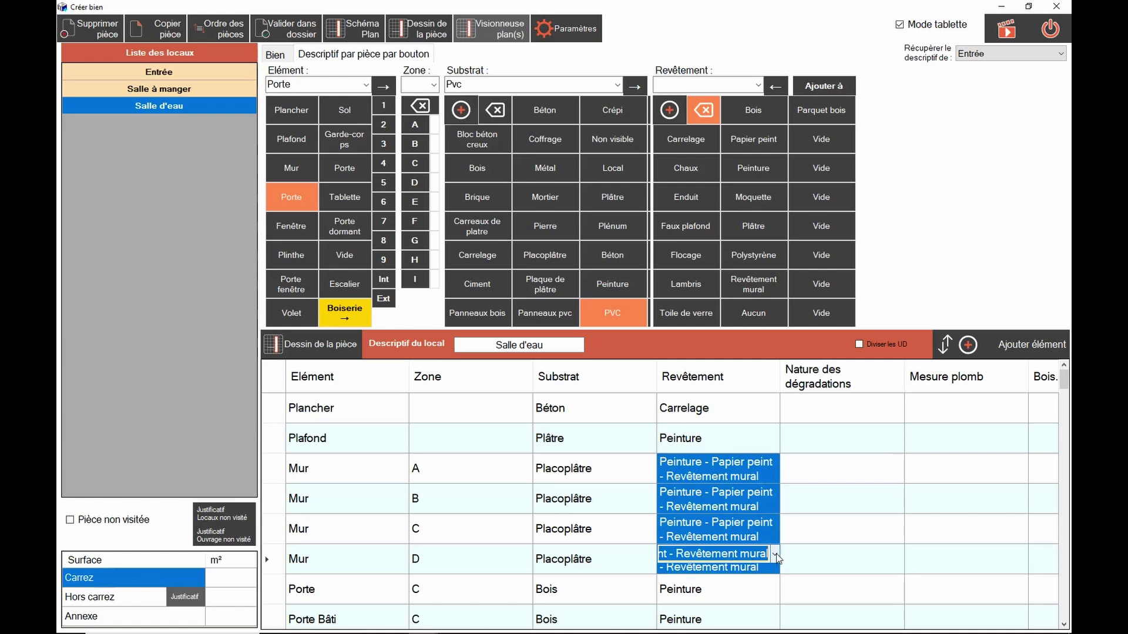
pyautogui.click(776, 555)
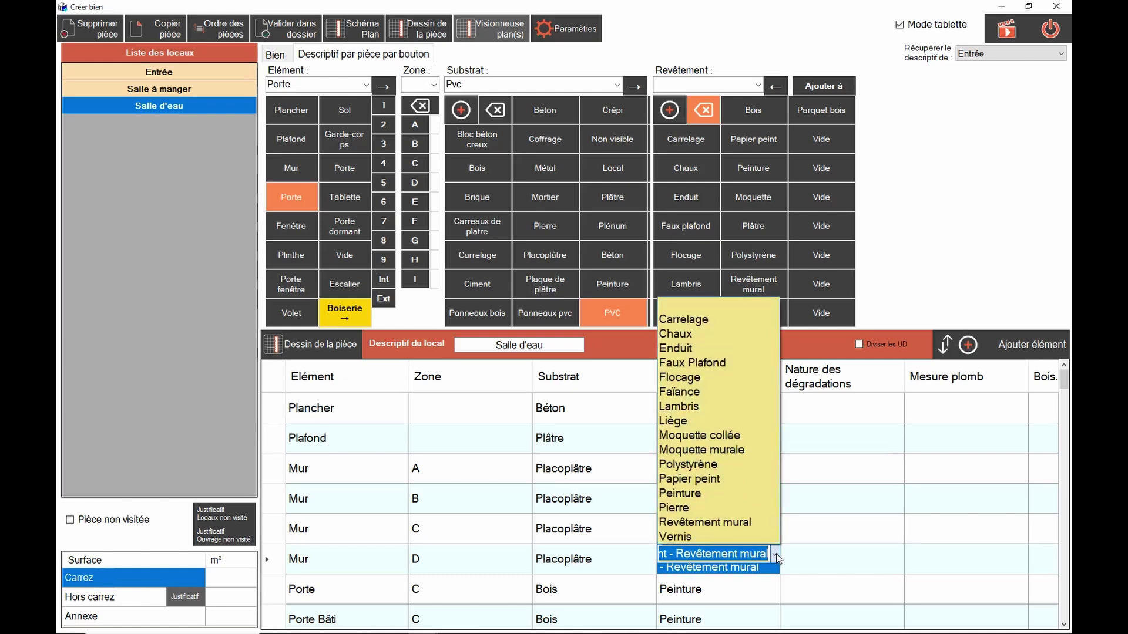
pyautogui.click(727, 413)
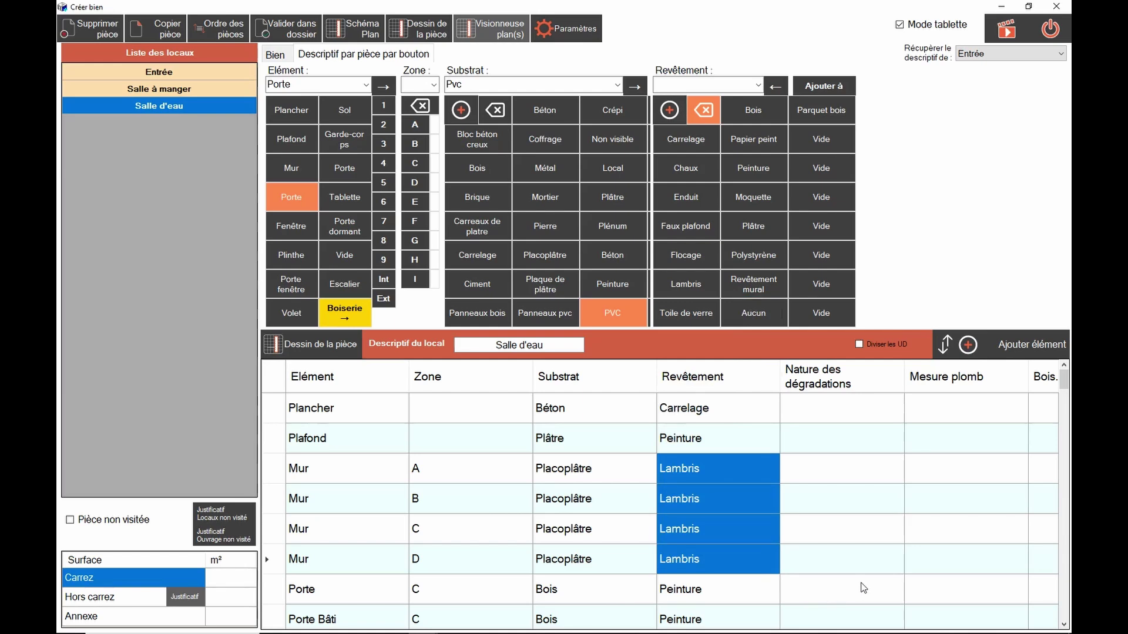
# Record a positive lead measurement of 23.9 with Ecaillage degradation for the Porte in zone C of Salle d'eau.
pyautogui.click(893, 589)
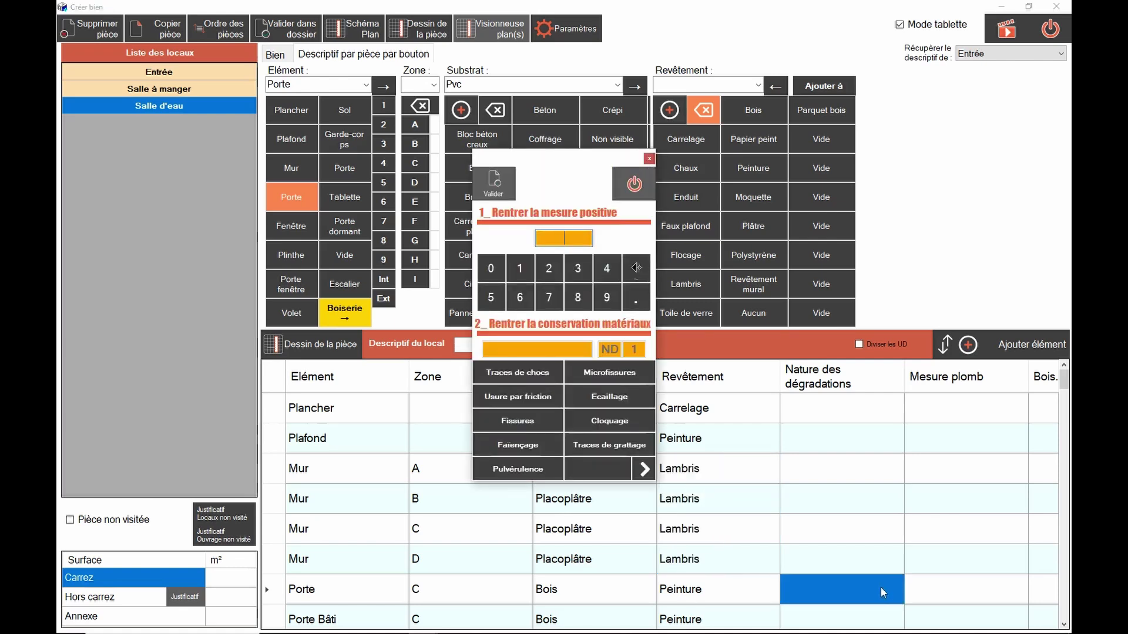
pyautogui.click(621, 400)
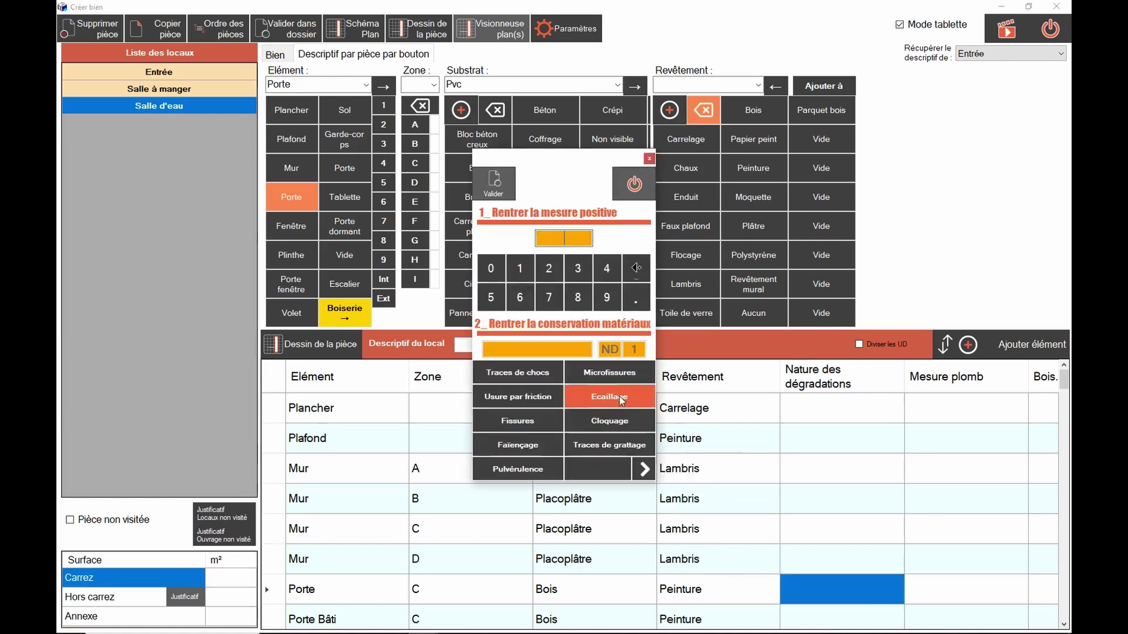
pyautogui.click(622, 400)
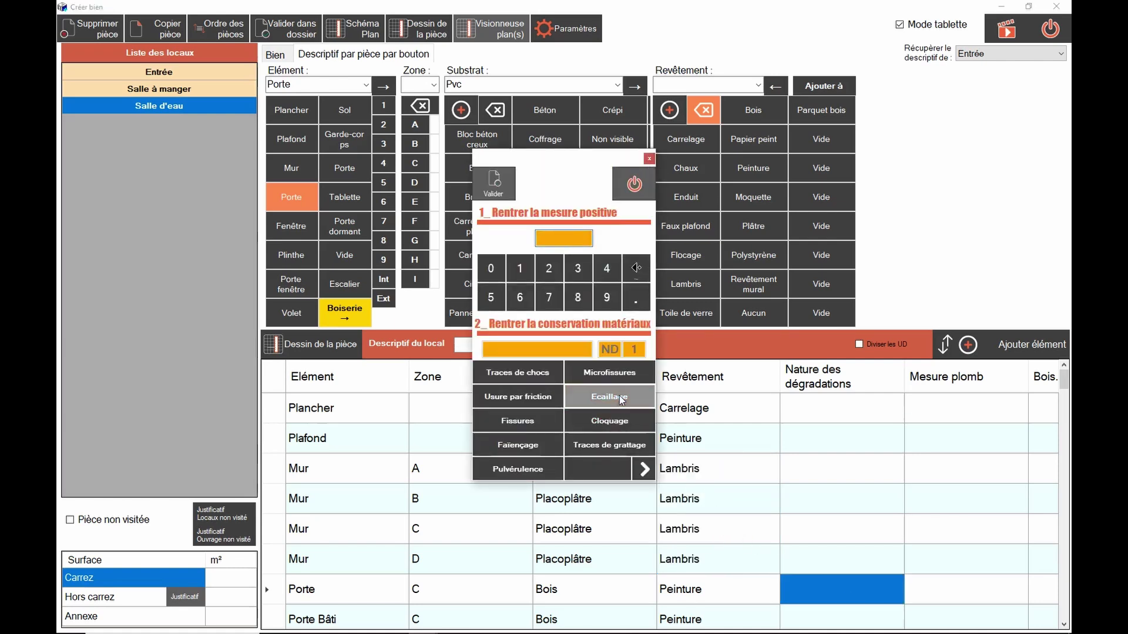
pyautogui.click(549, 268)
pyautogui.click(578, 269)
pyautogui.click(636, 297)
pyautogui.click(607, 297)
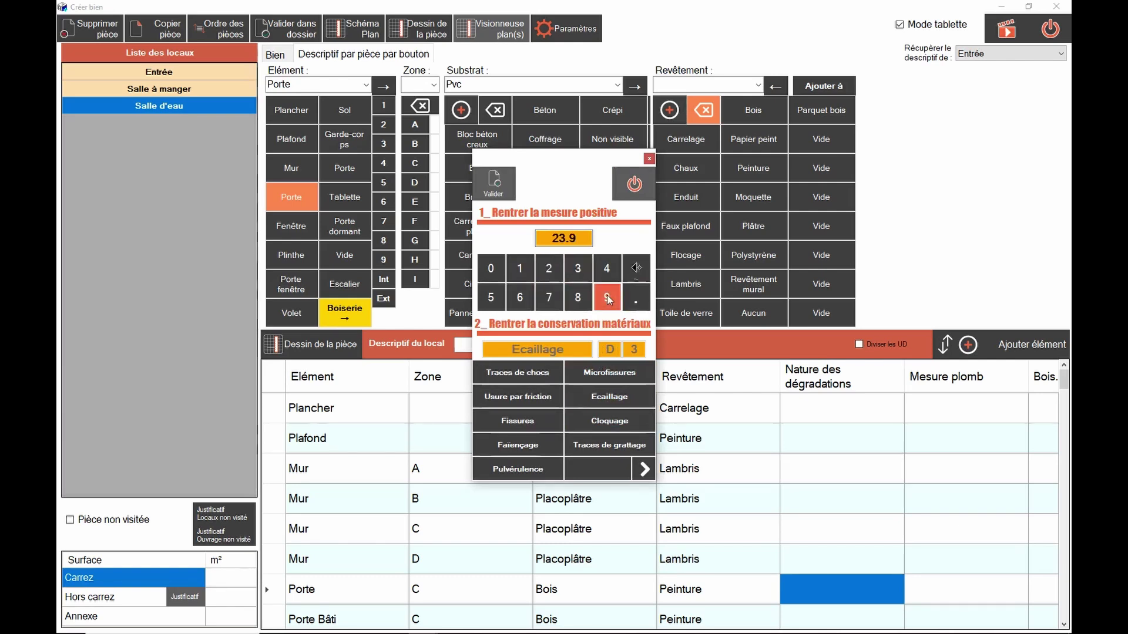
pyautogui.click(493, 184)
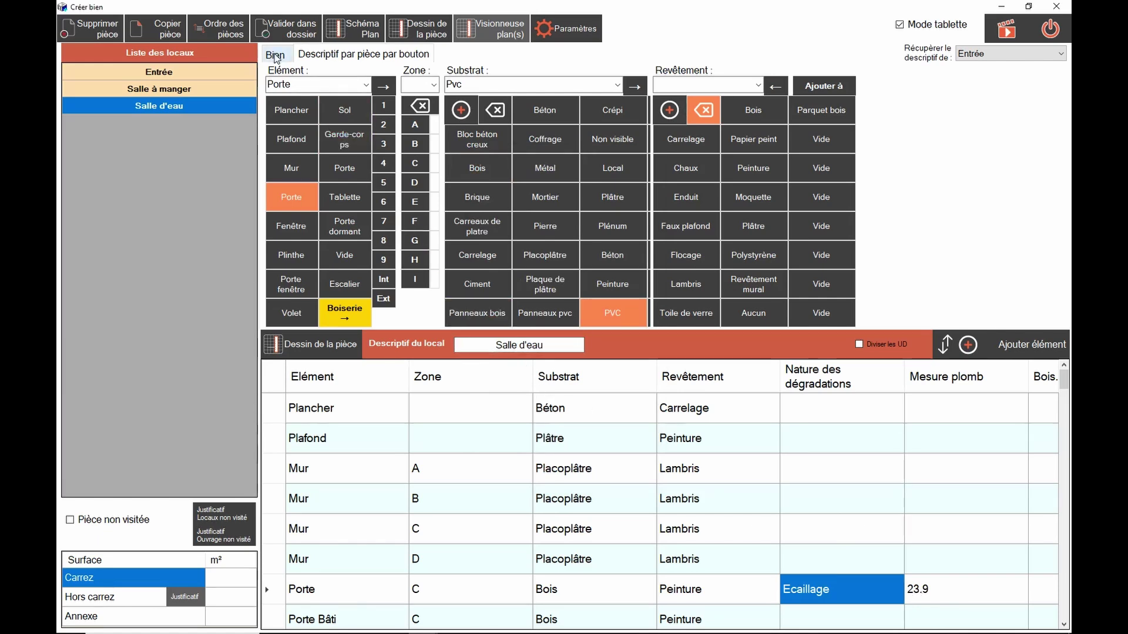
# Create the room Loggia on the Rez de chaussée, marked as Pièce non visitée.
pyautogui.click(276, 56)
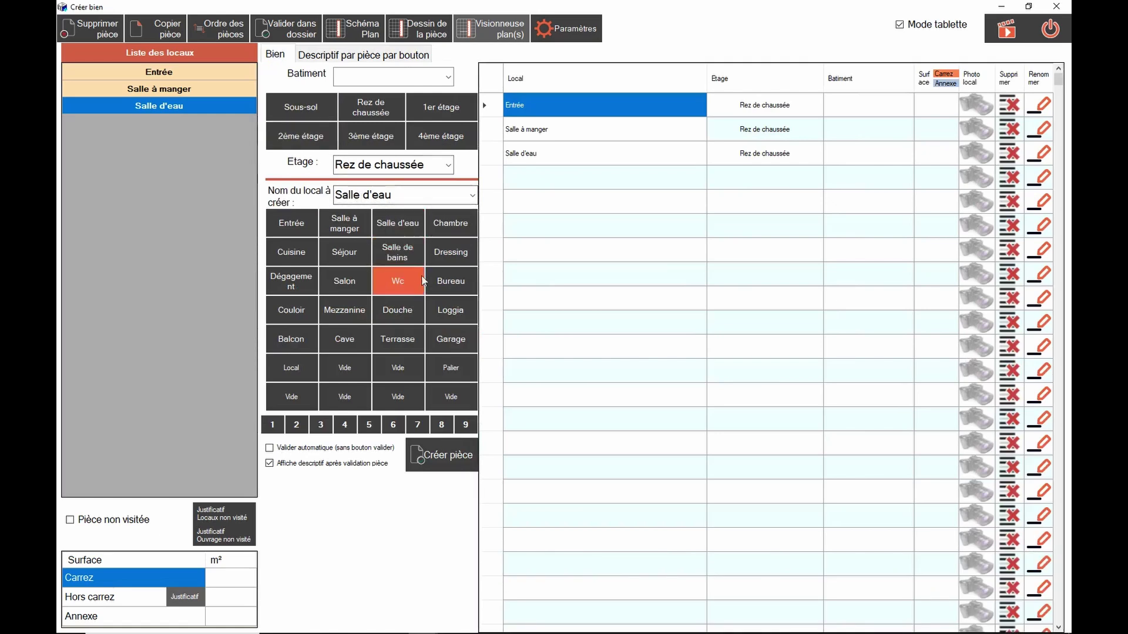
pyautogui.click(463, 313)
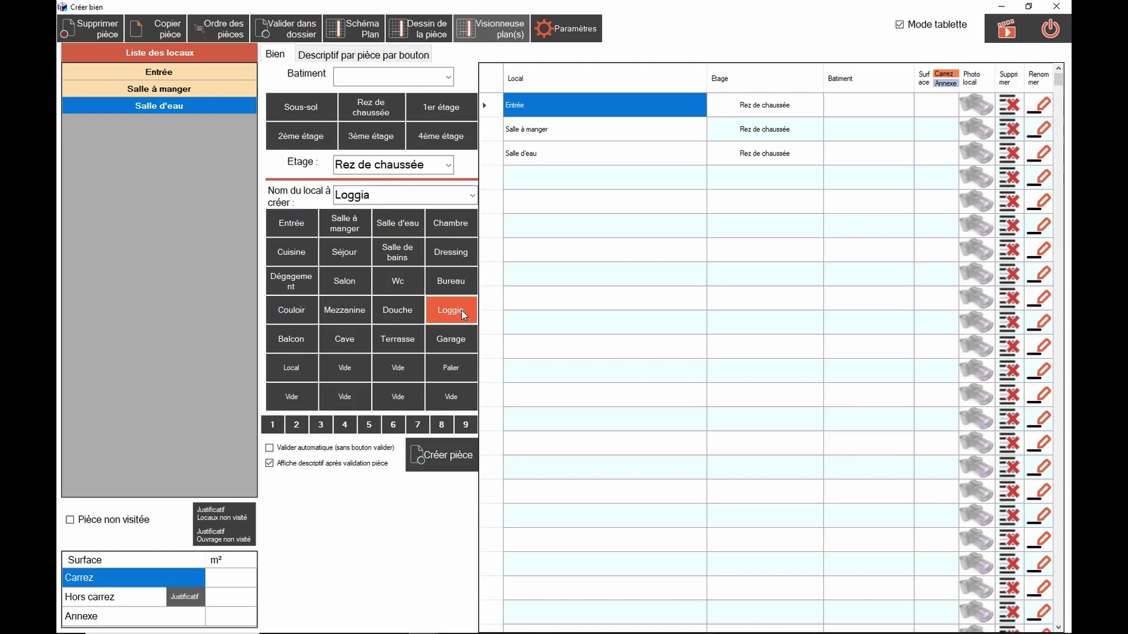
pyautogui.click(70, 521)
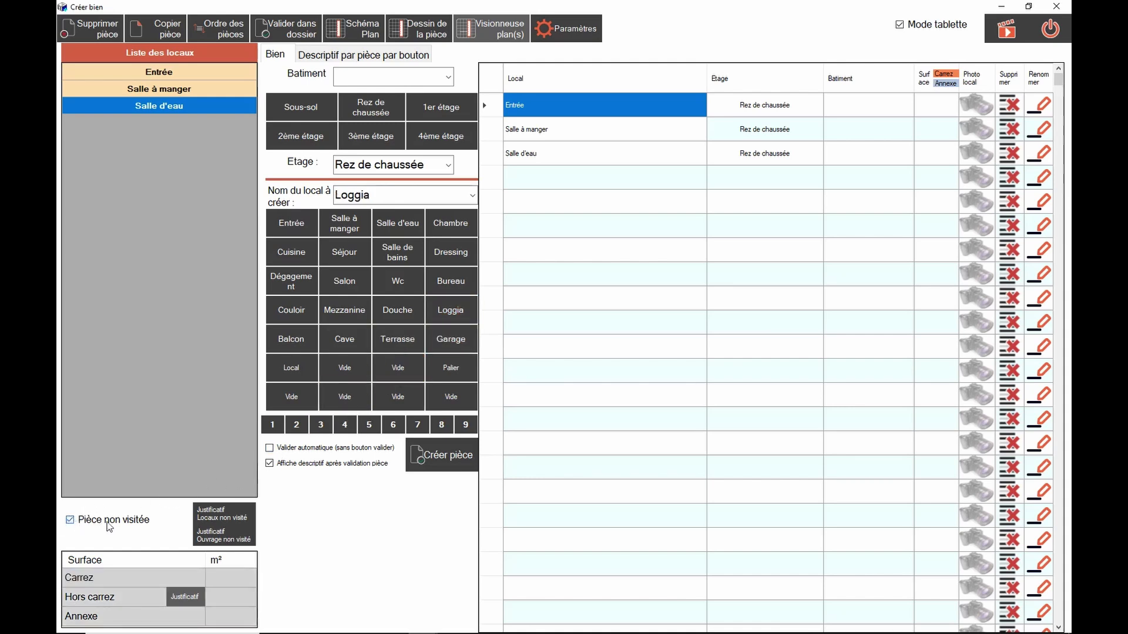
pyautogui.click(455, 458)
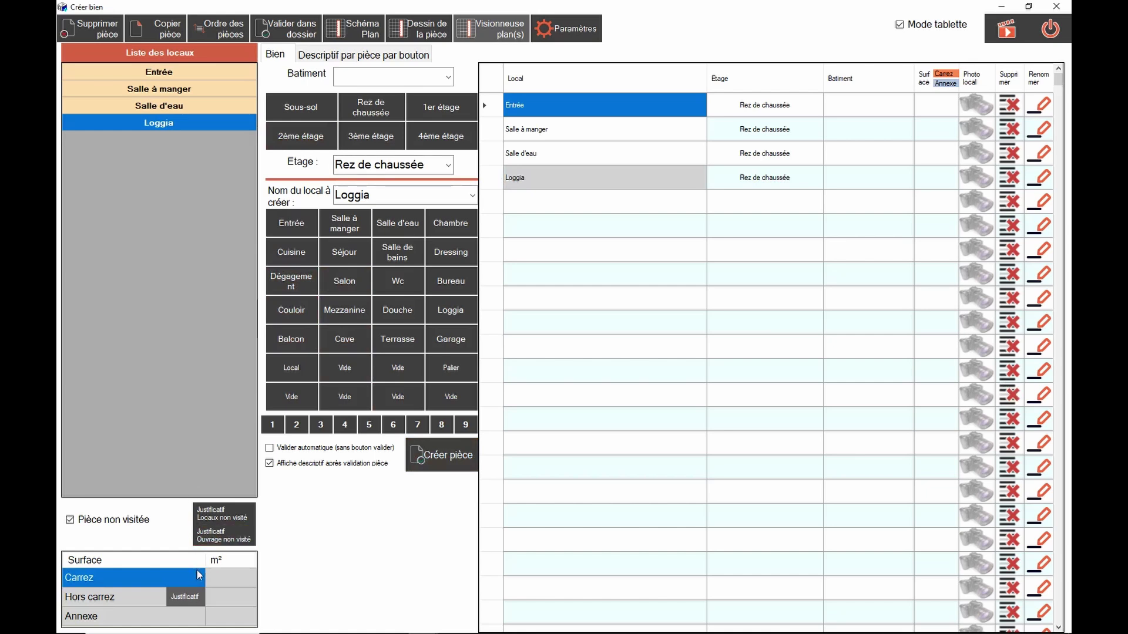
# Justify the unvisited Loggia with the motif Absence de clés and the préconisation Viste complémentaire à prévoir, validated in all diagnostics.
pyautogui.click(241, 512)
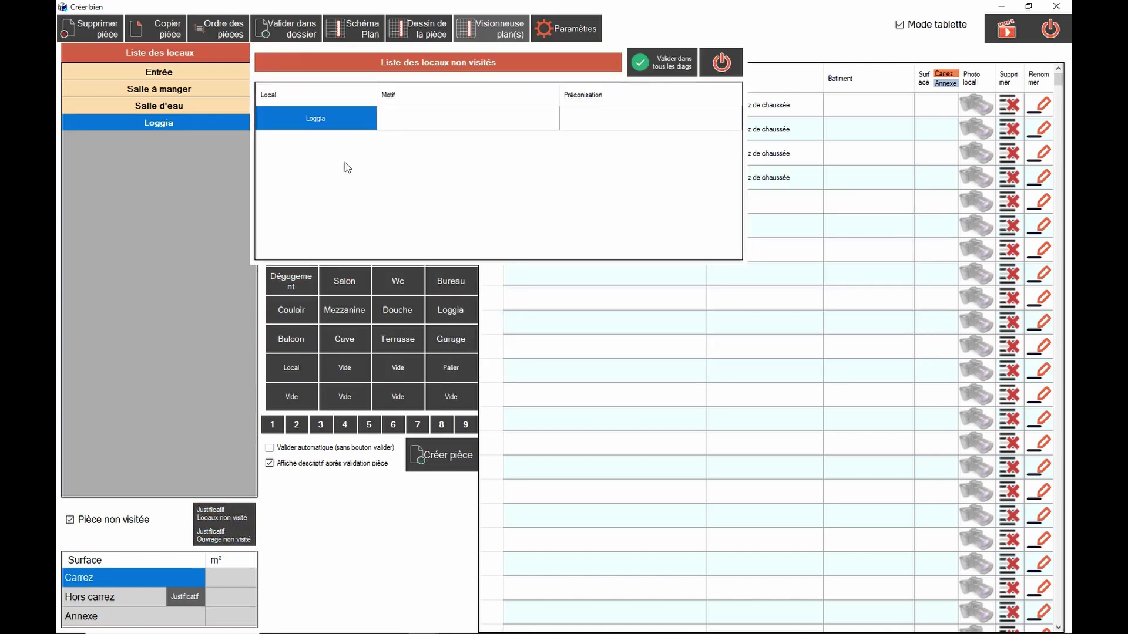
pyautogui.click(508, 123)
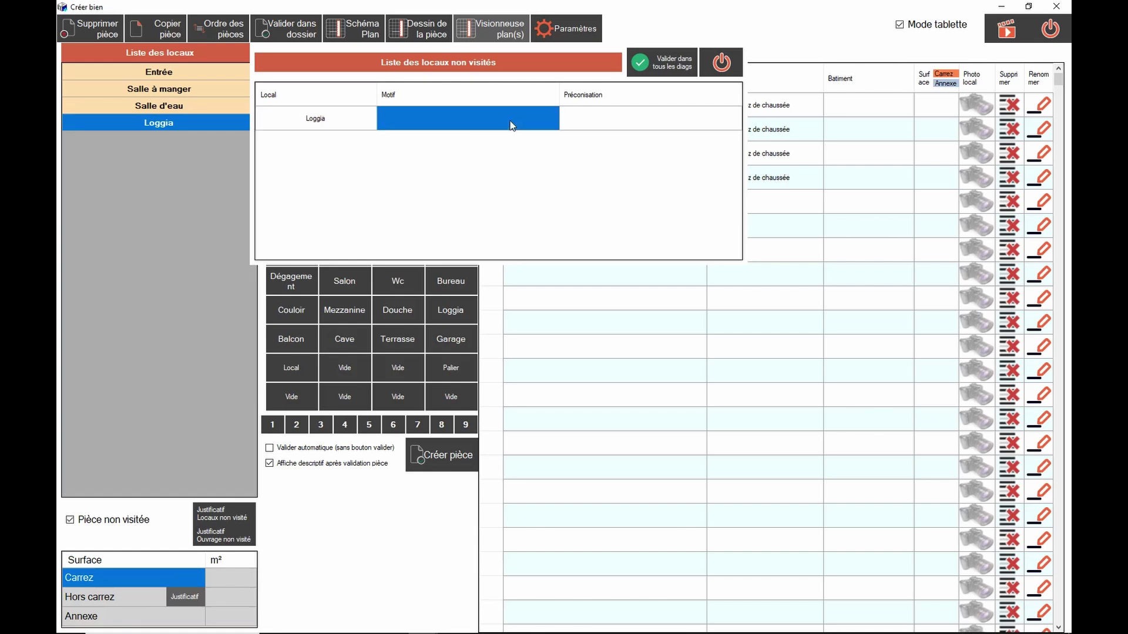
pyautogui.click(555, 116)
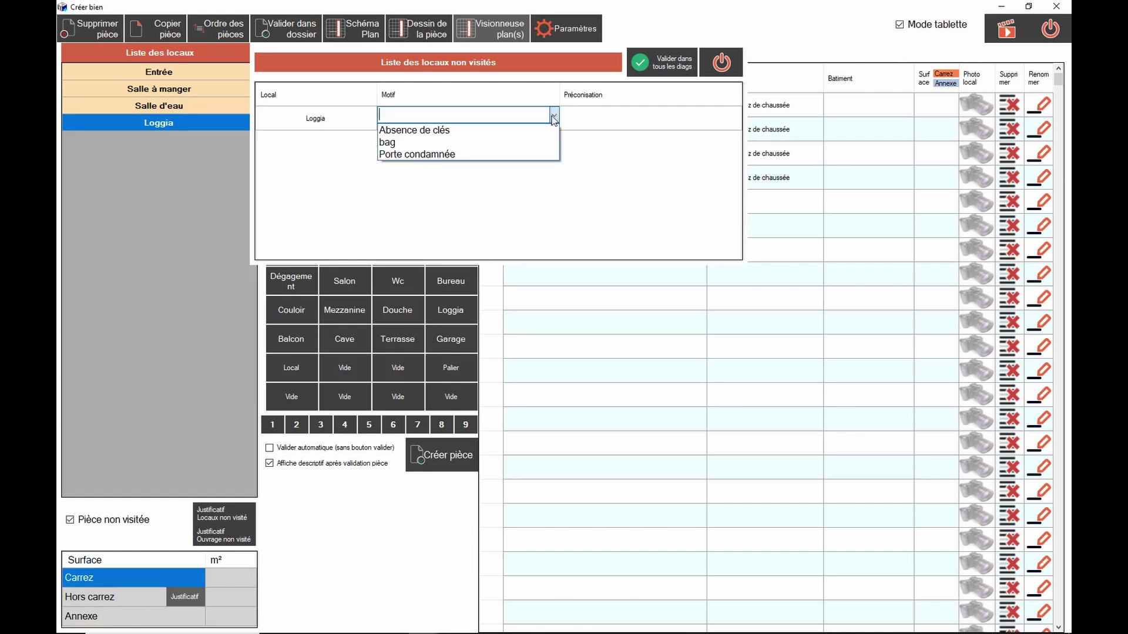
pyautogui.click(420, 130)
pyautogui.click(640, 114)
pyautogui.click(639, 112)
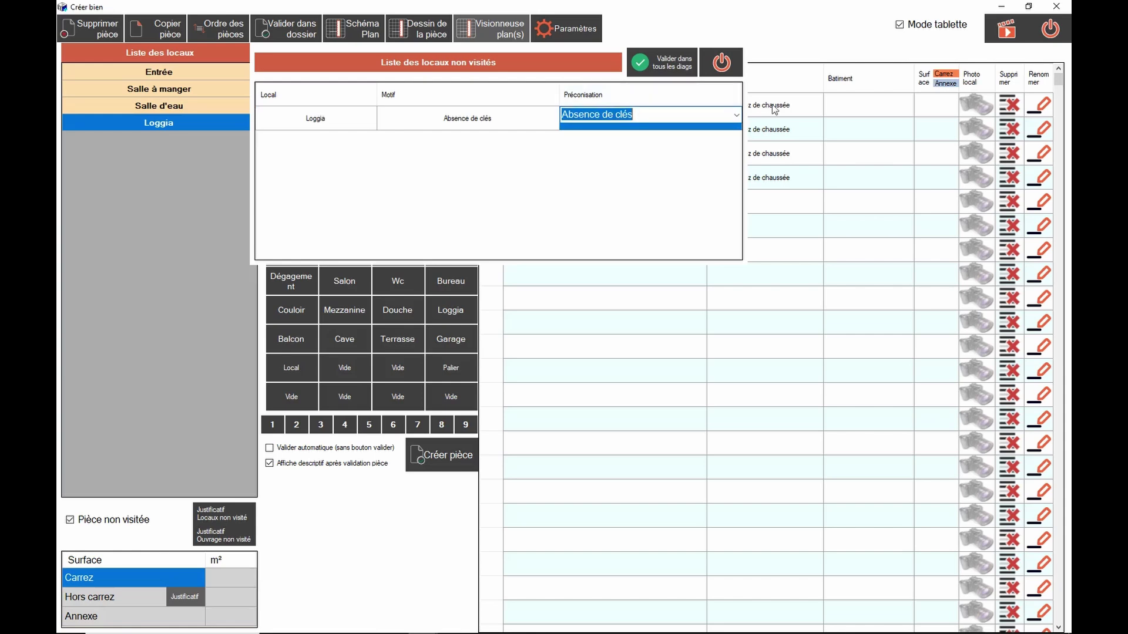
pyautogui.click(736, 114)
pyautogui.click(644, 129)
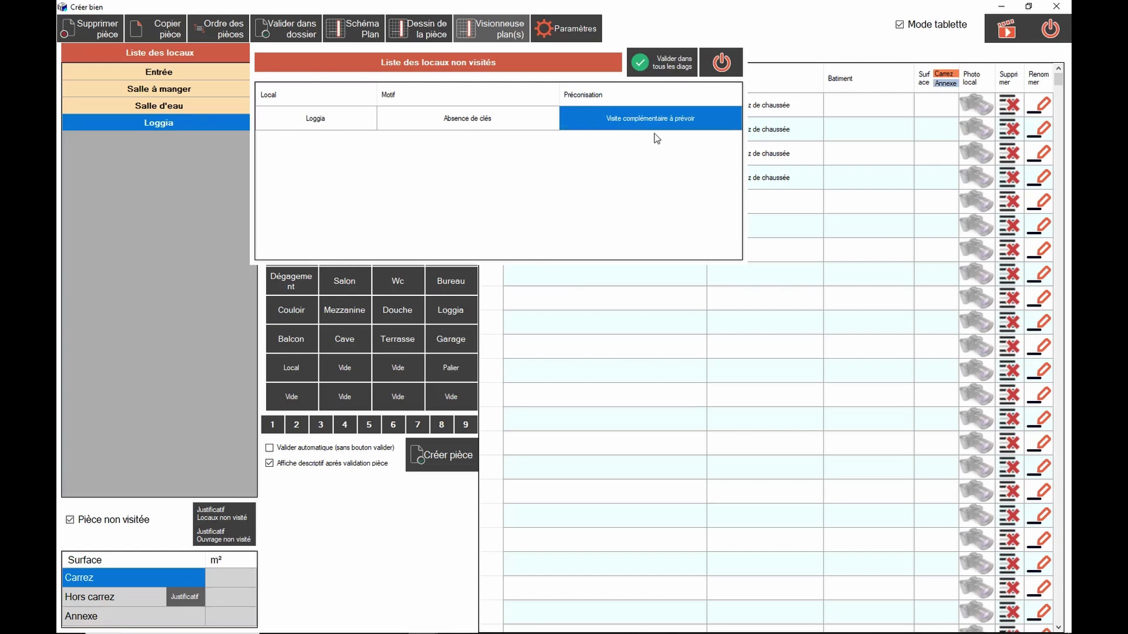
pyautogui.click(683, 69)
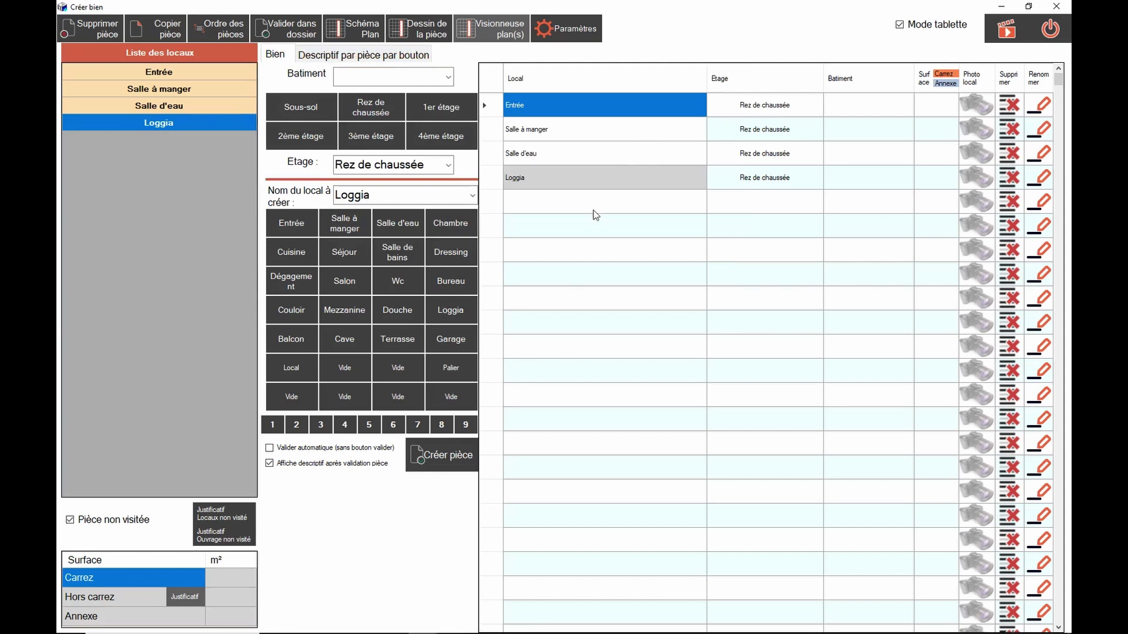
# Add an unvisited ouvrage entry for the local Façade(s) with the ouvrage Murs et cloisons maçonnés.
pyautogui.click(245, 530)
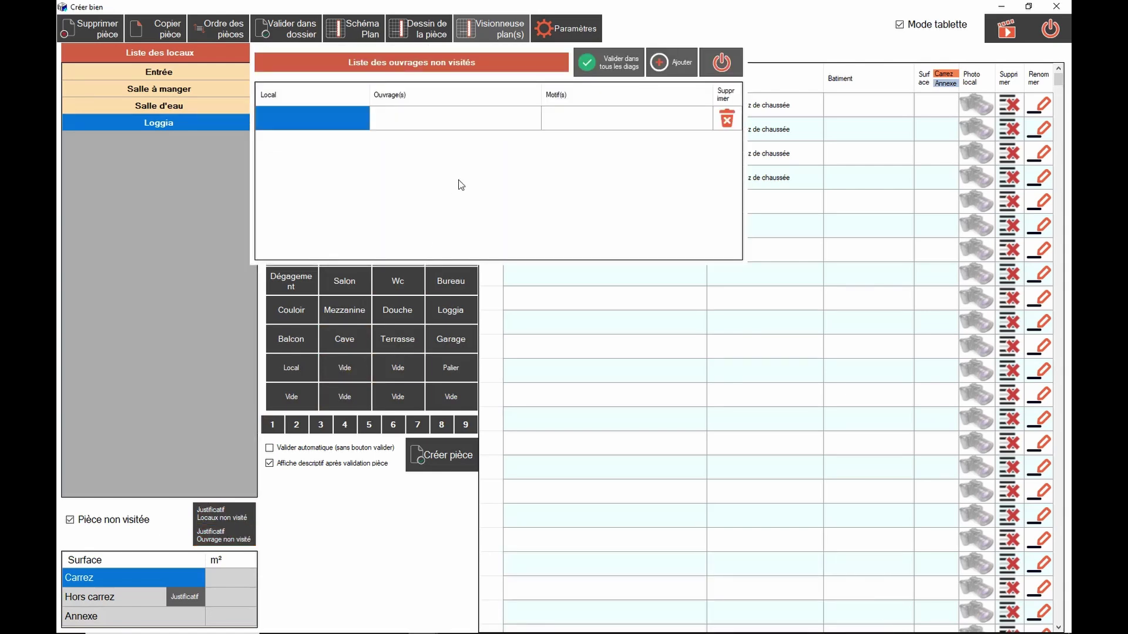
pyautogui.click(365, 119)
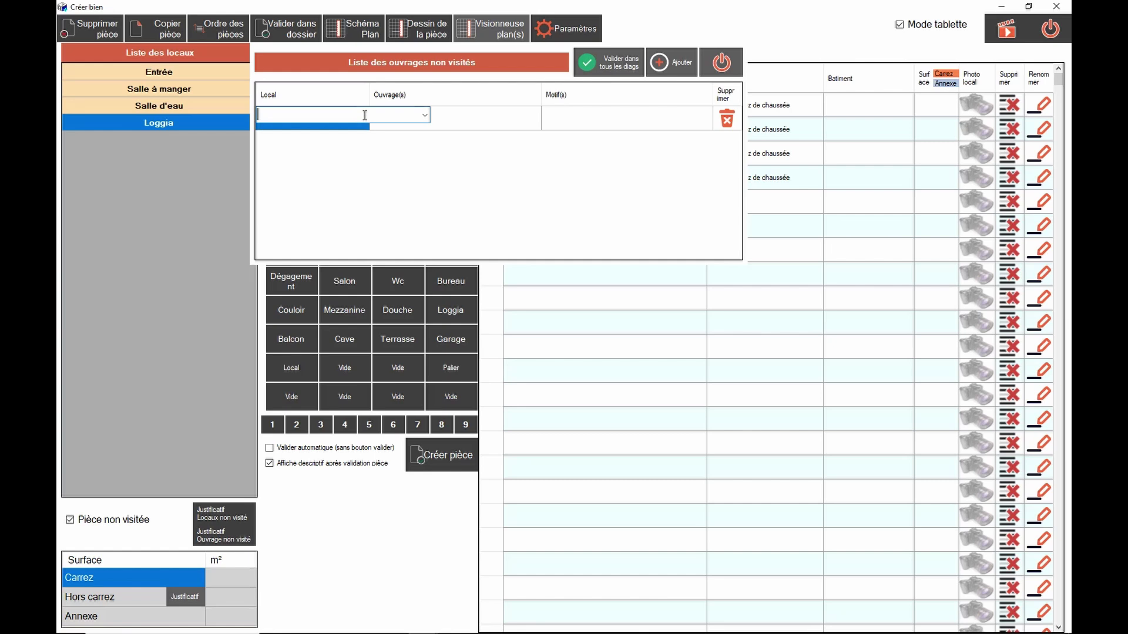
pyautogui.click(425, 117)
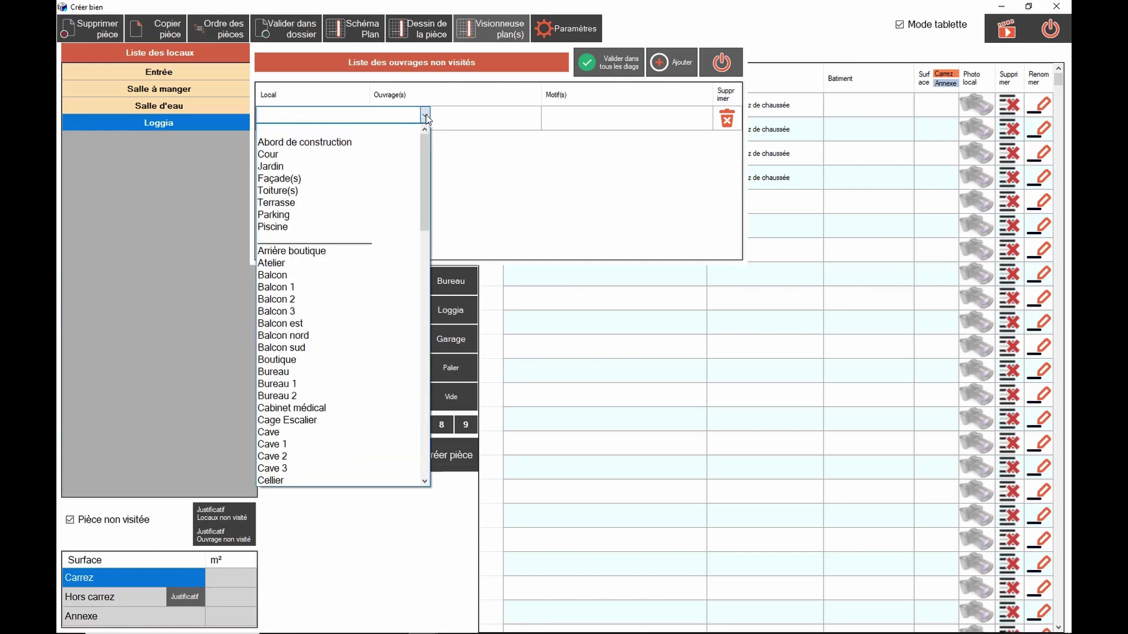
pyautogui.click(322, 180)
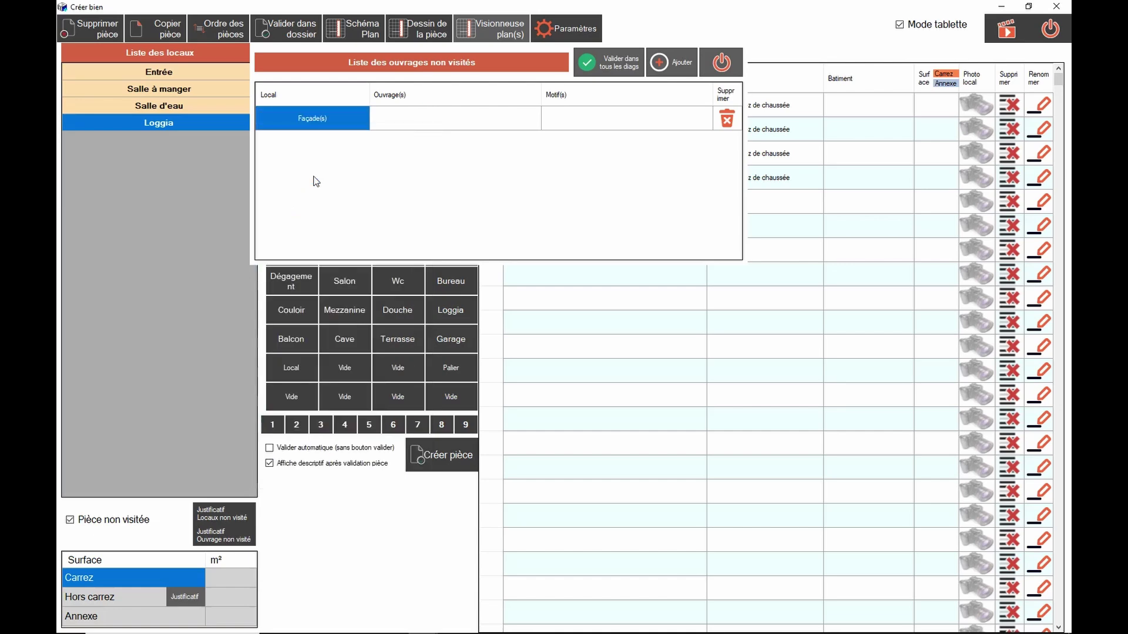
pyautogui.click(528, 121)
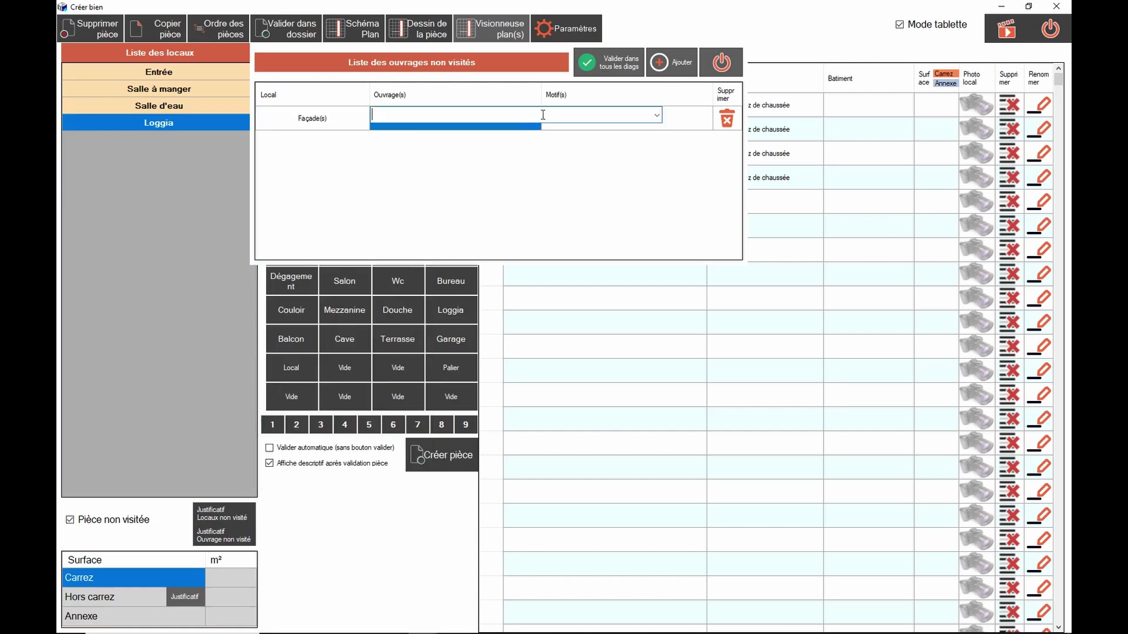
pyautogui.click(652, 115)
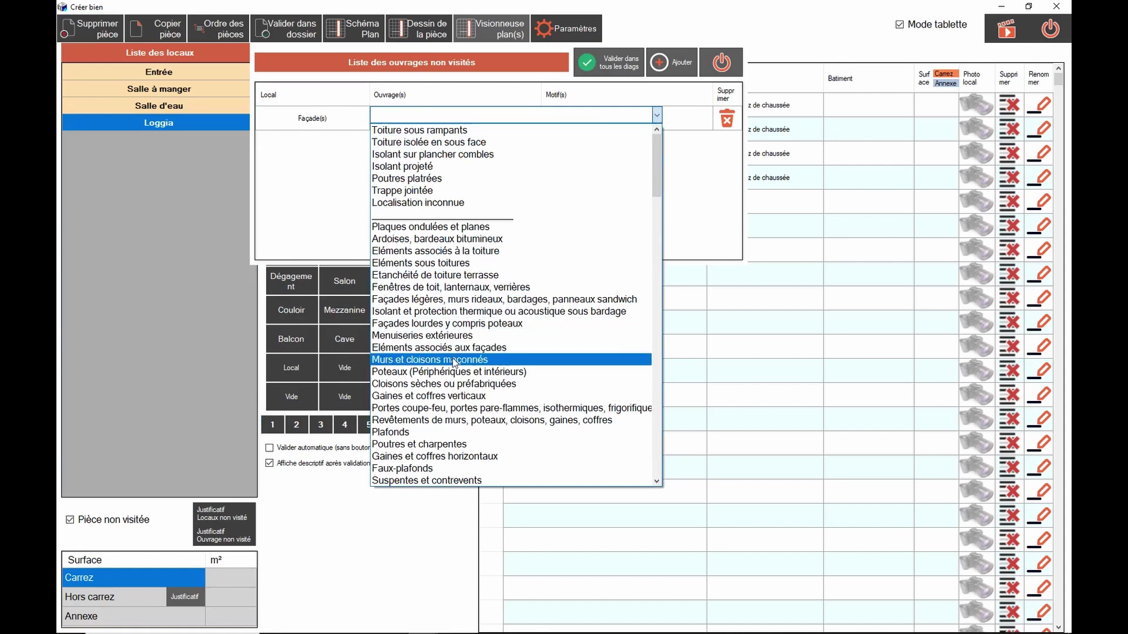
pyautogui.click(454, 361)
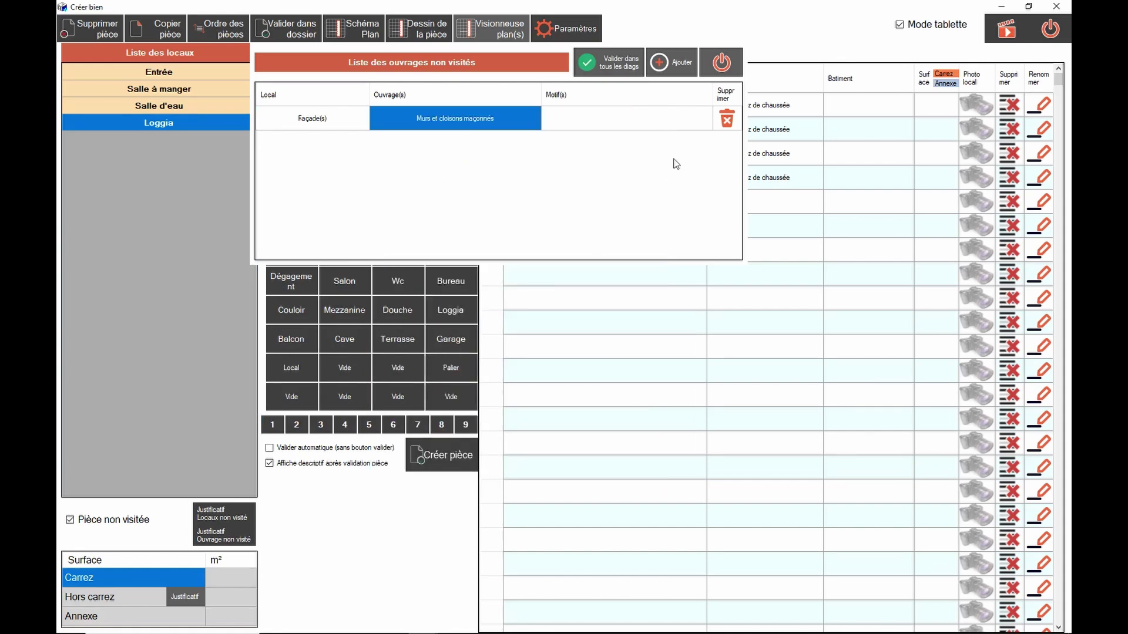
# Give the unvisited Façade(s) ouvrage the motif Encombrement important (sol, murs, plafond) and validate it in all diagnostics.
pyautogui.click(698, 119)
pyautogui.click(697, 119)
pyautogui.click(708, 116)
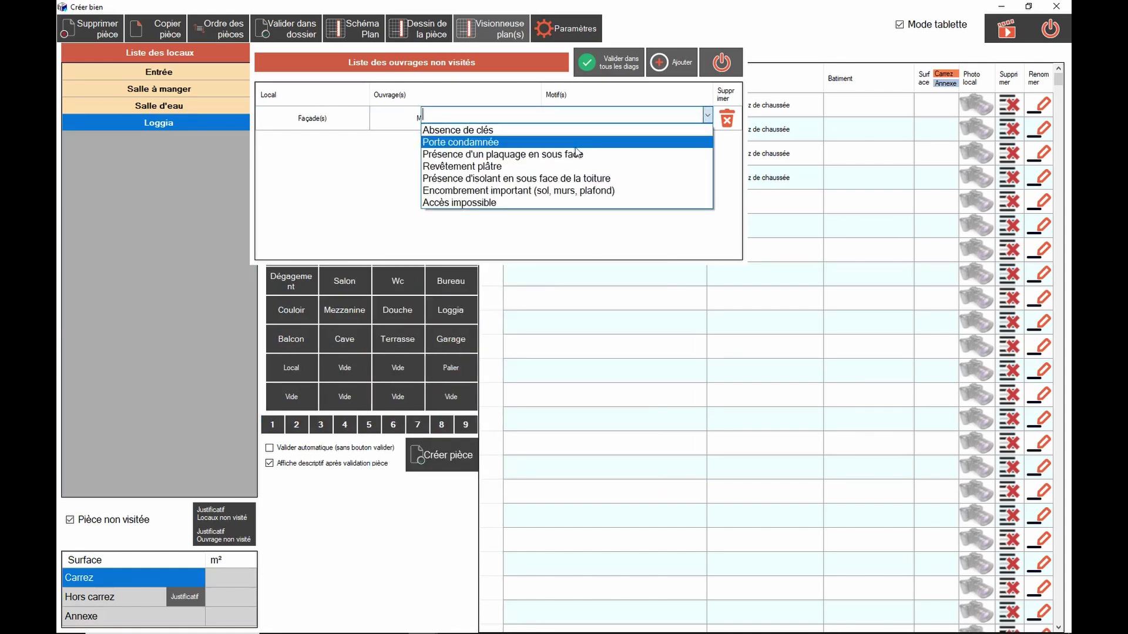
pyautogui.click(556, 191)
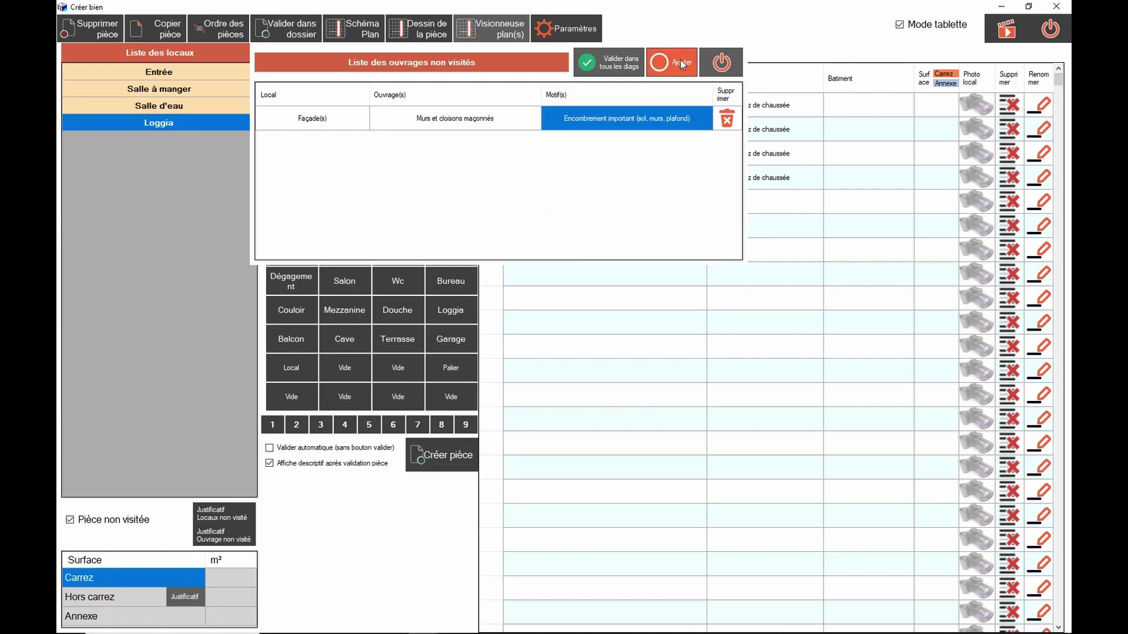
pyautogui.click(628, 63)
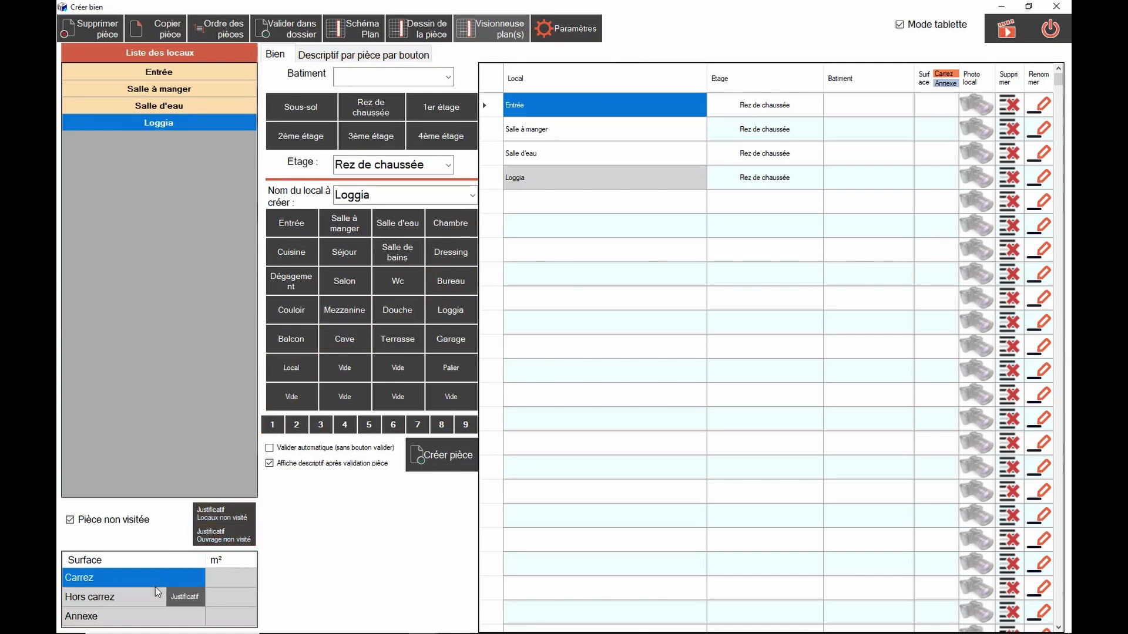
# Set the Carrez surface of the room Entrée to 12.36 m².
pyautogui.click(160, 72)
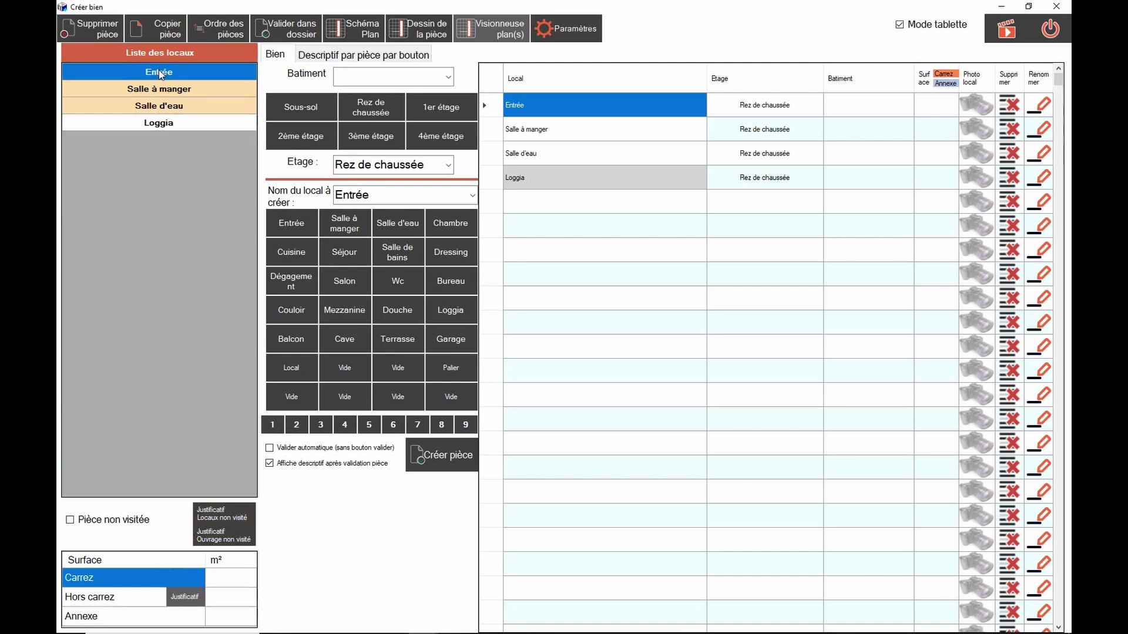
pyautogui.click(232, 581)
pyautogui.click(232, 584)
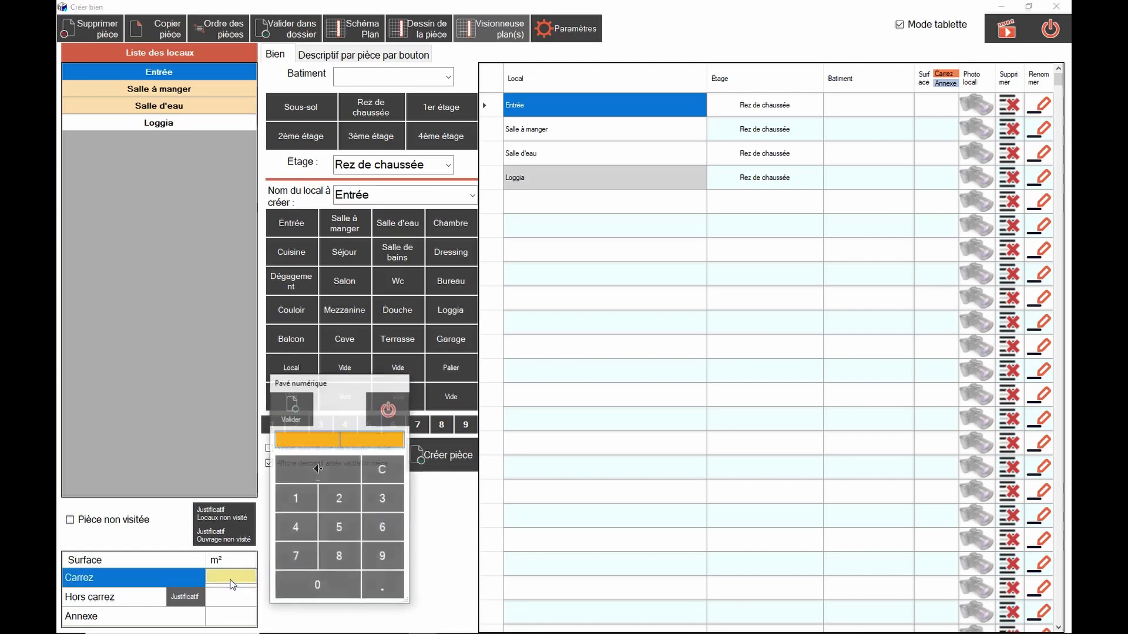
pyautogui.click(293, 504)
pyautogui.click(339, 499)
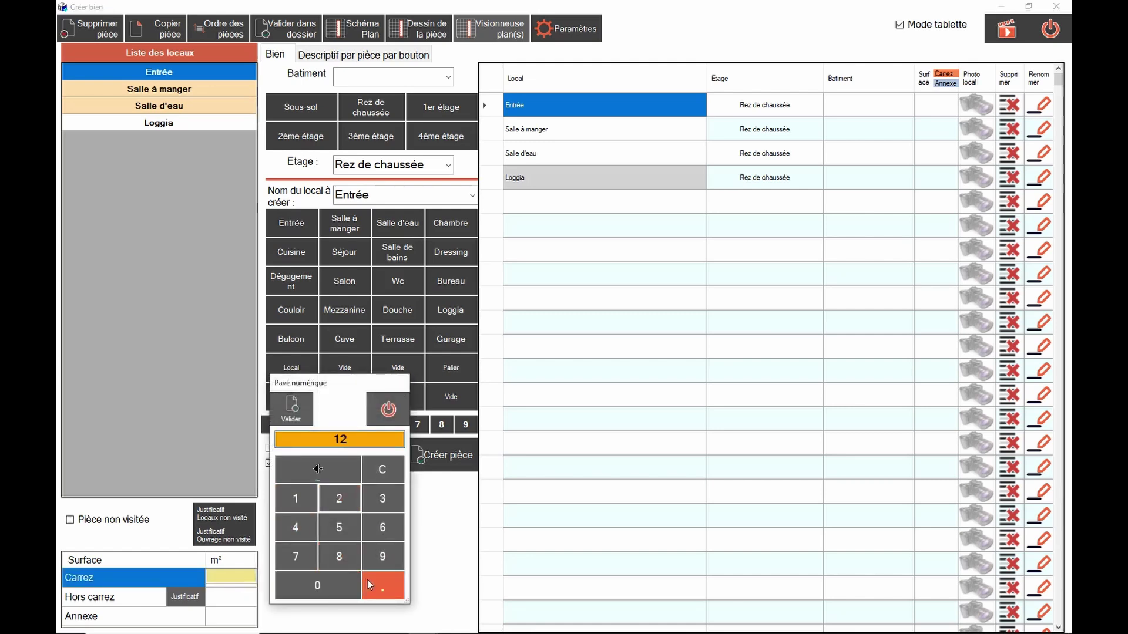
pyautogui.click(376, 584)
pyautogui.click(383, 496)
pyautogui.click(383, 522)
pyautogui.click(293, 409)
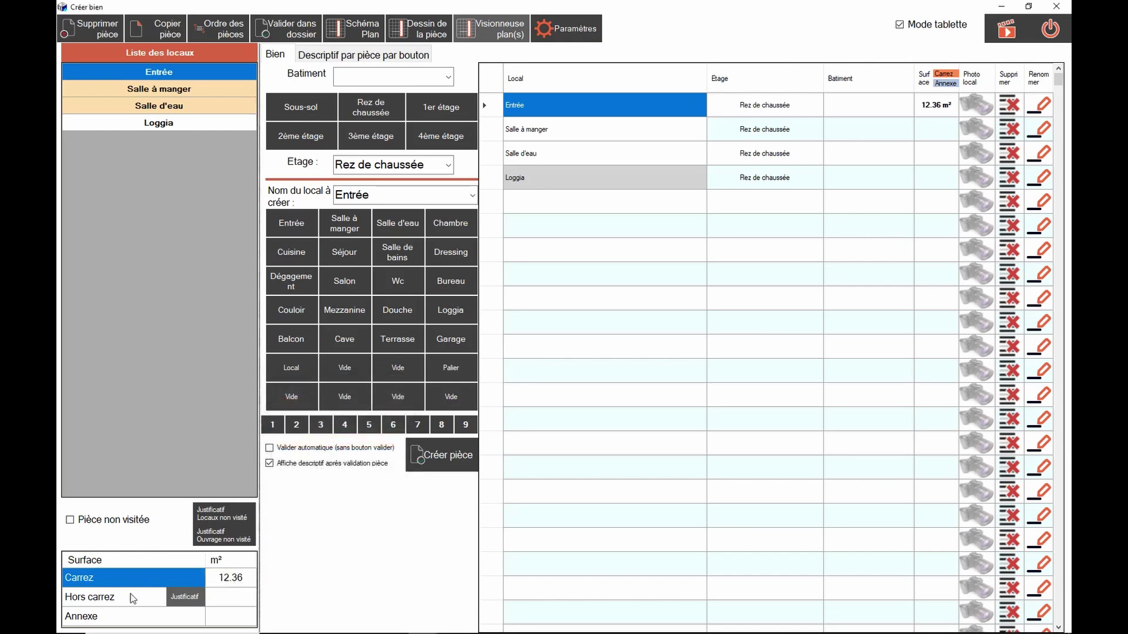
# Set the Hors carrez surface of the room Entrée to 1.25 m².
pyautogui.click(235, 598)
pyautogui.click(287, 499)
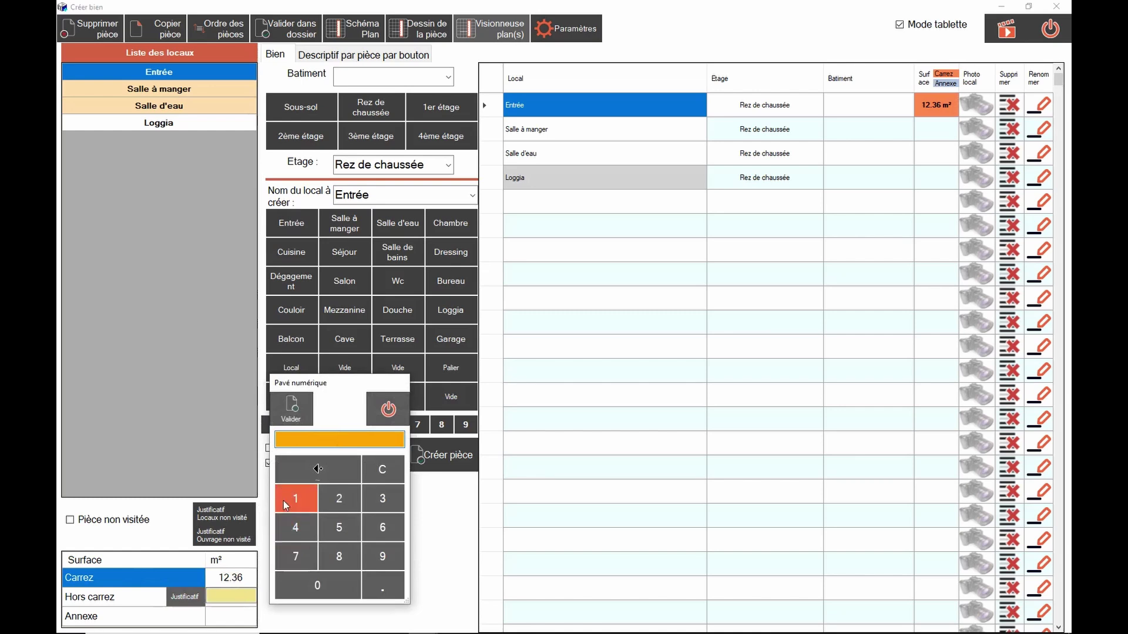
pyautogui.click(381, 585)
pyautogui.click(340, 499)
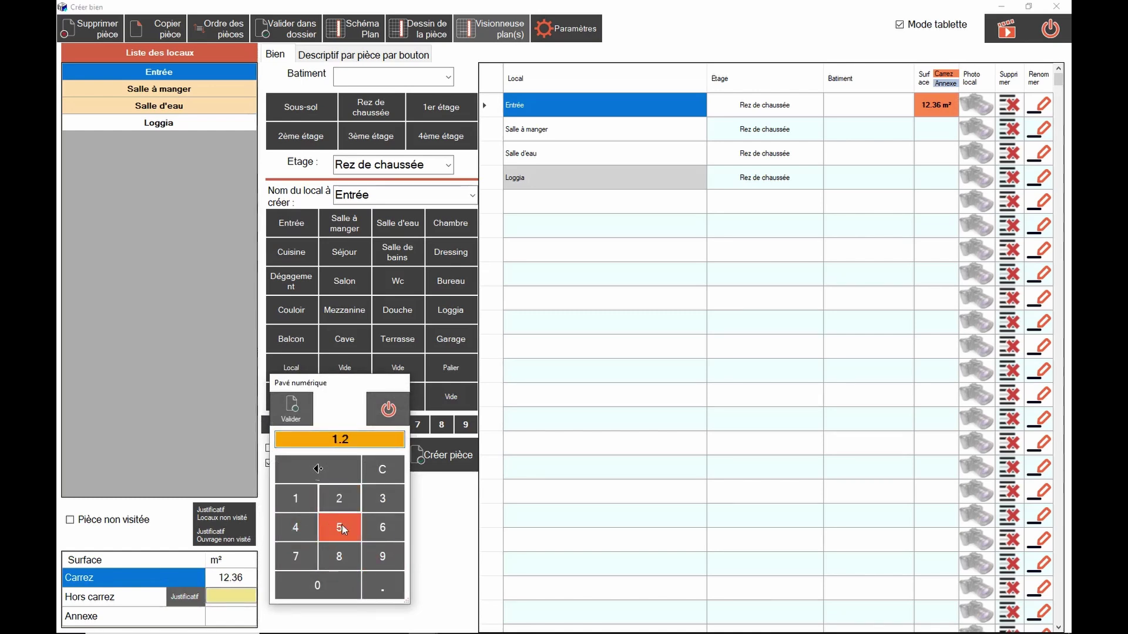
pyautogui.click(342, 525)
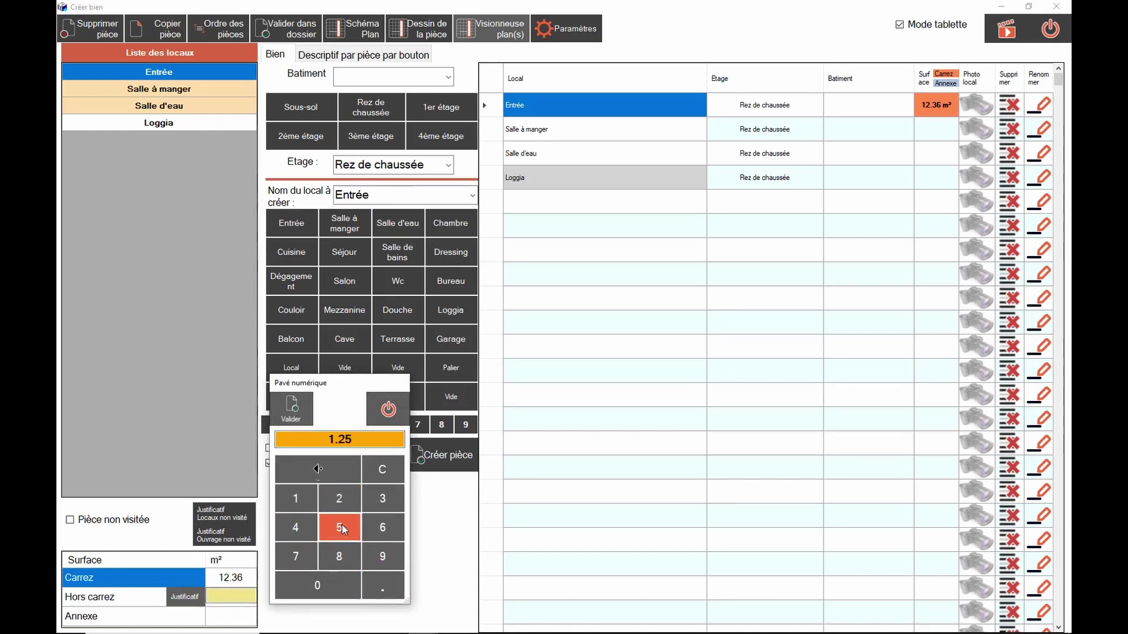
pyautogui.click(294, 407)
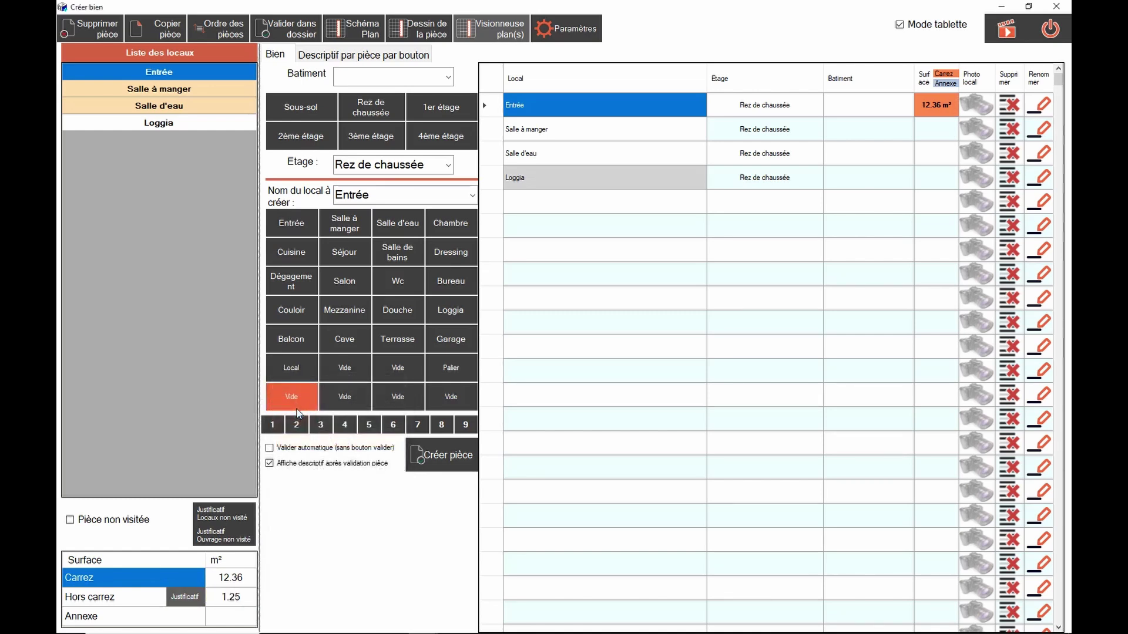
# Add the justification Sous escalier inférieur à 1.80 for the Hors carrez surface of Entrée.
pyautogui.click(197, 594)
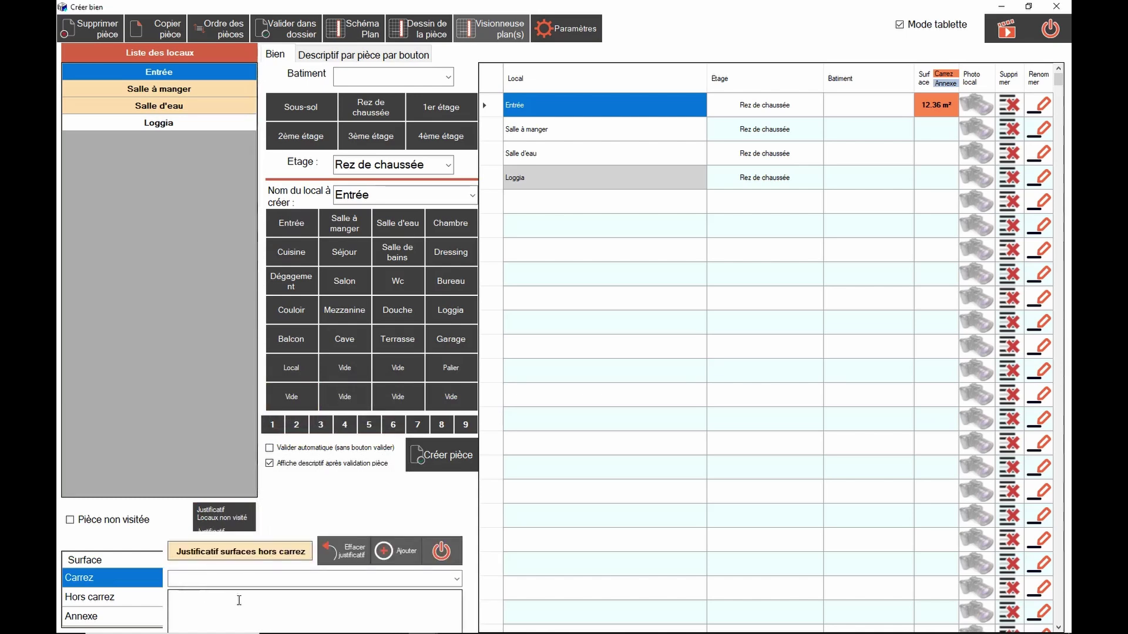
pyautogui.click(456, 580)
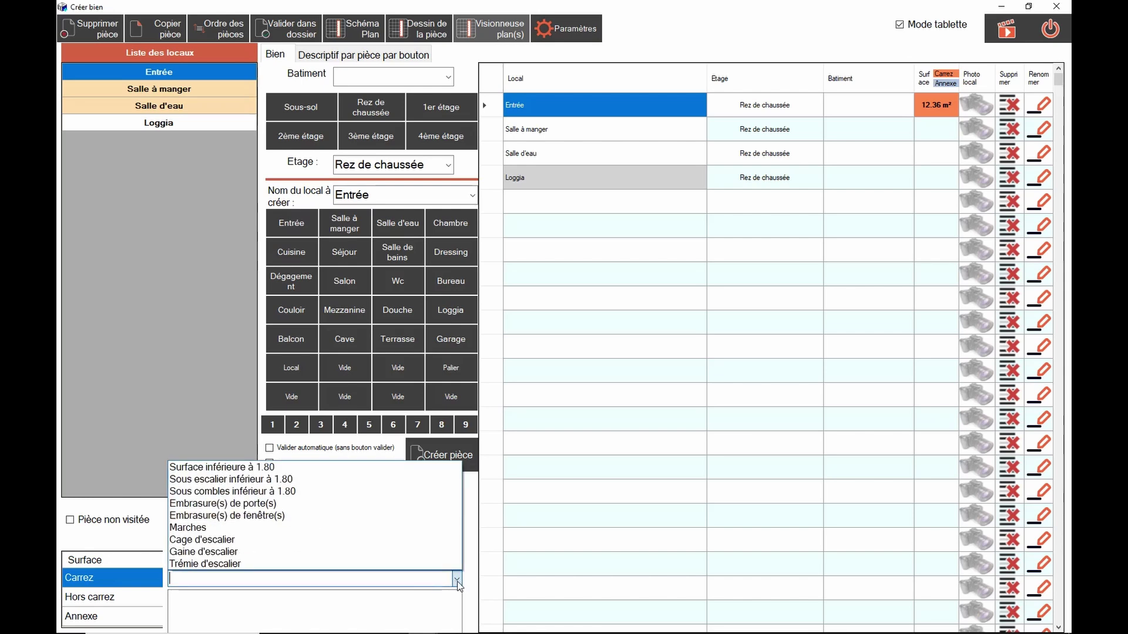
pyautogui.click(262, 480)
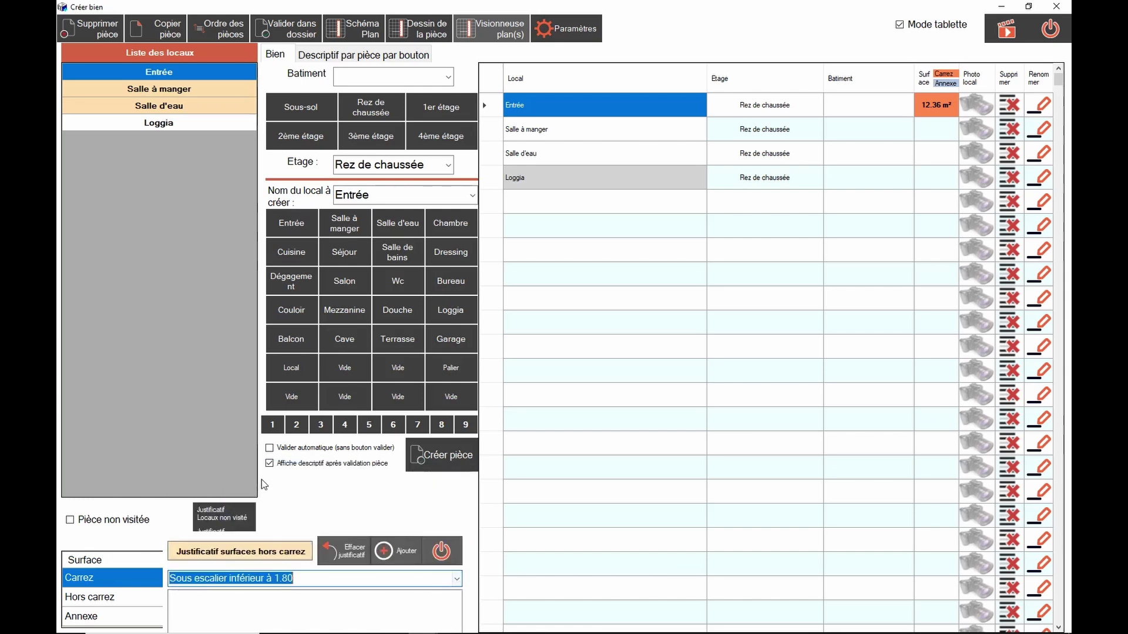
pyautogui.click(410, 556)
pyautogui.click(441, 551)
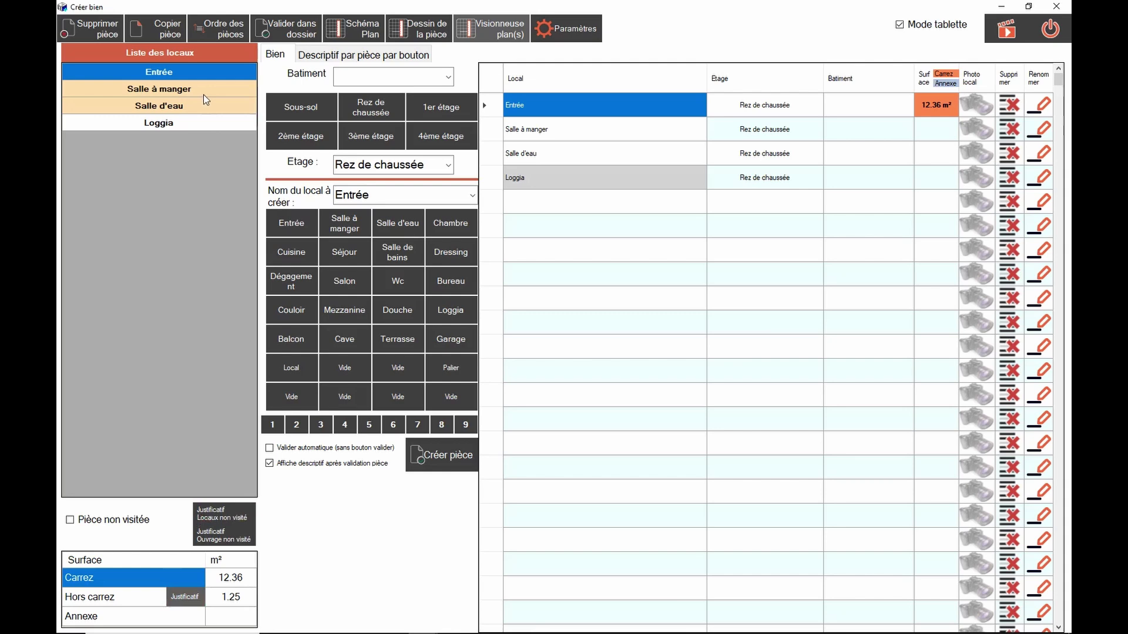
# Start the room drawing of Salle à manger using Méthode 1 with a horizontal first wall of 4.03 m.
pyautogui.click(174, 91)
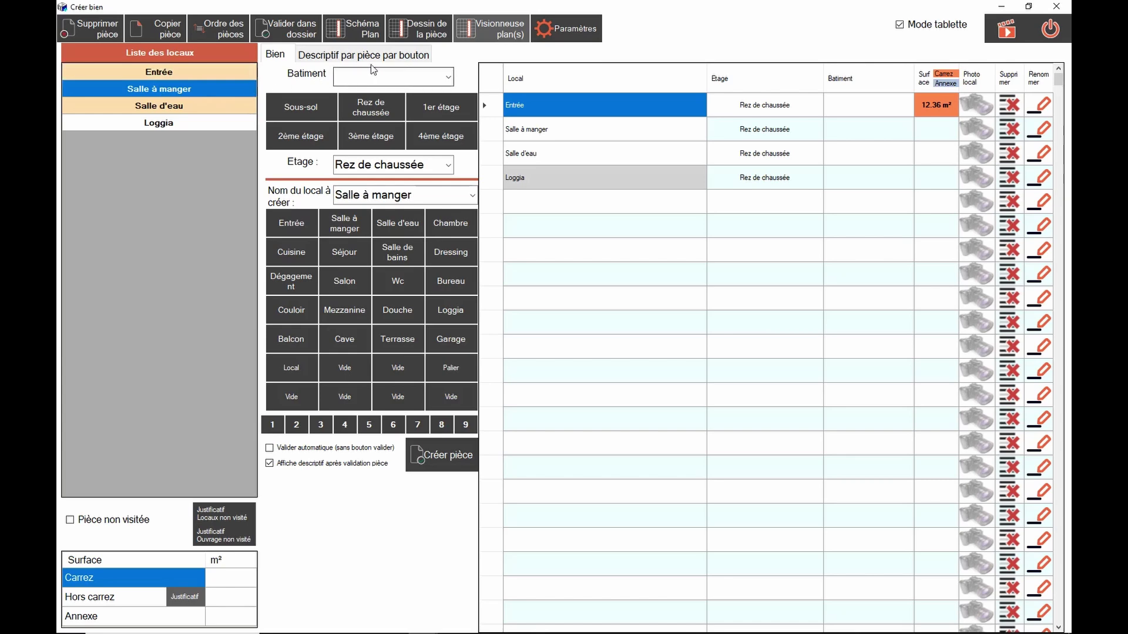
pyautogui.click(419, 33)
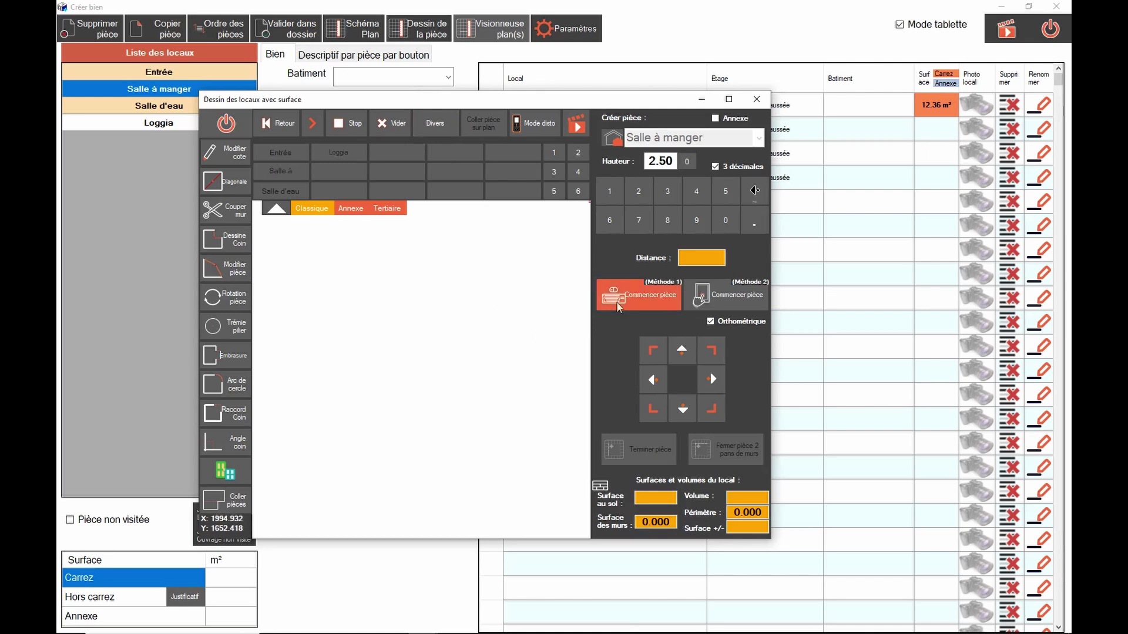
pyautogui.click(698, 193)
pyautogui.click(747, 222)
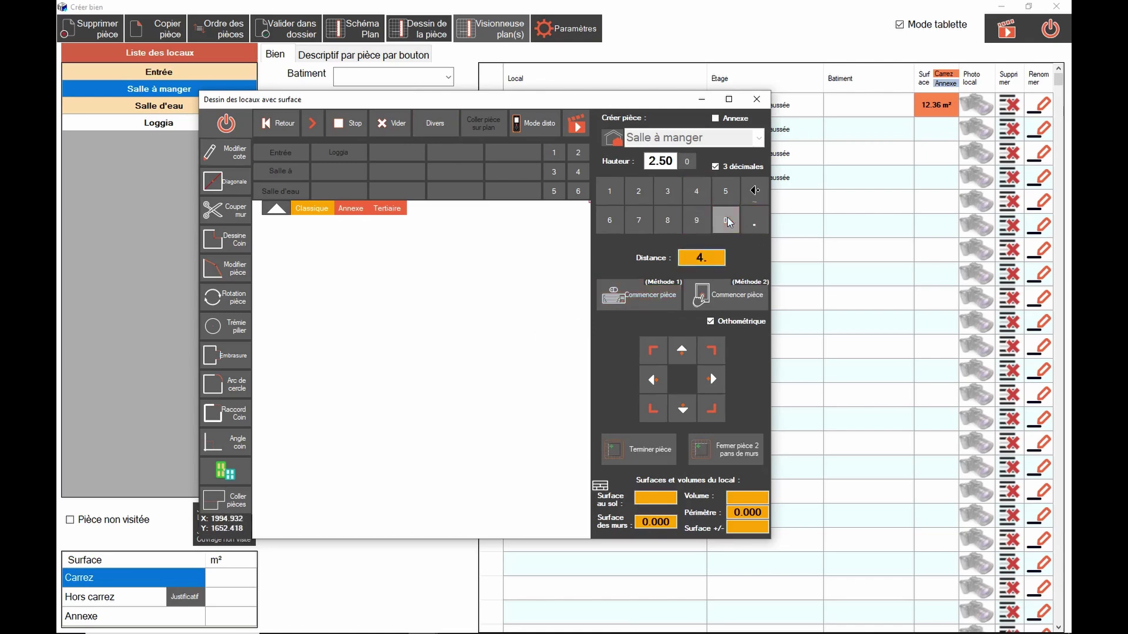
pyautogui.click(726, 218)
pyautogui.click(667, 192)
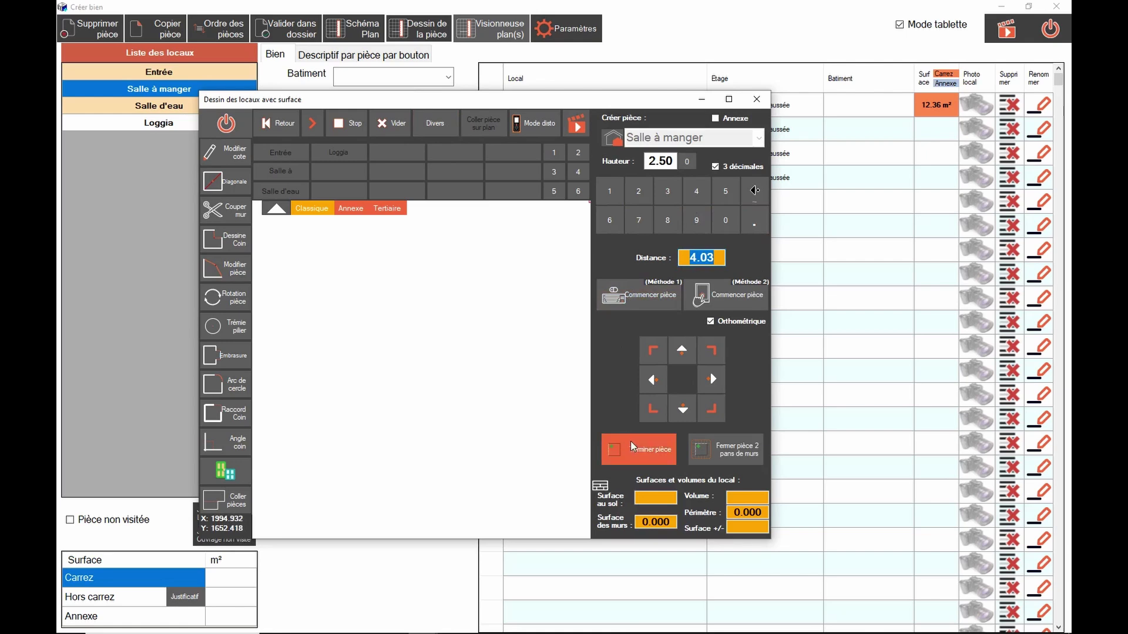
pyautogui.click(633, 305)
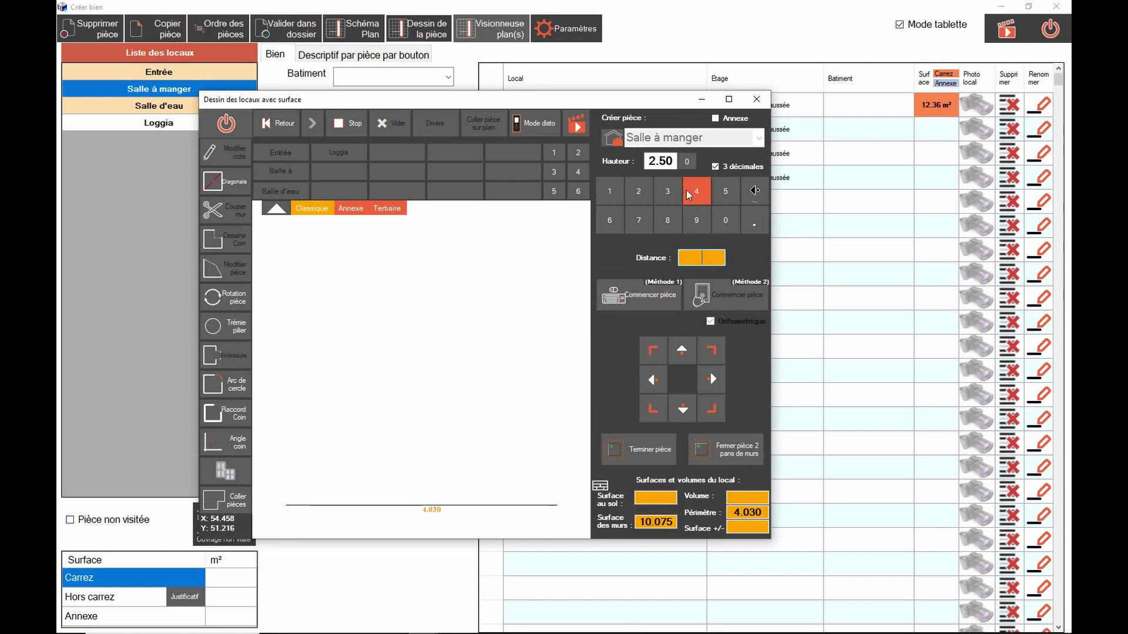
# Draw a 3.01 m wall upward, close the Salle à manger with its two remaining walls and exit the drawing.
pyautogui.click(666, 190)
pyautogui.click(745, 221)
pyautogui.click(728, 220)
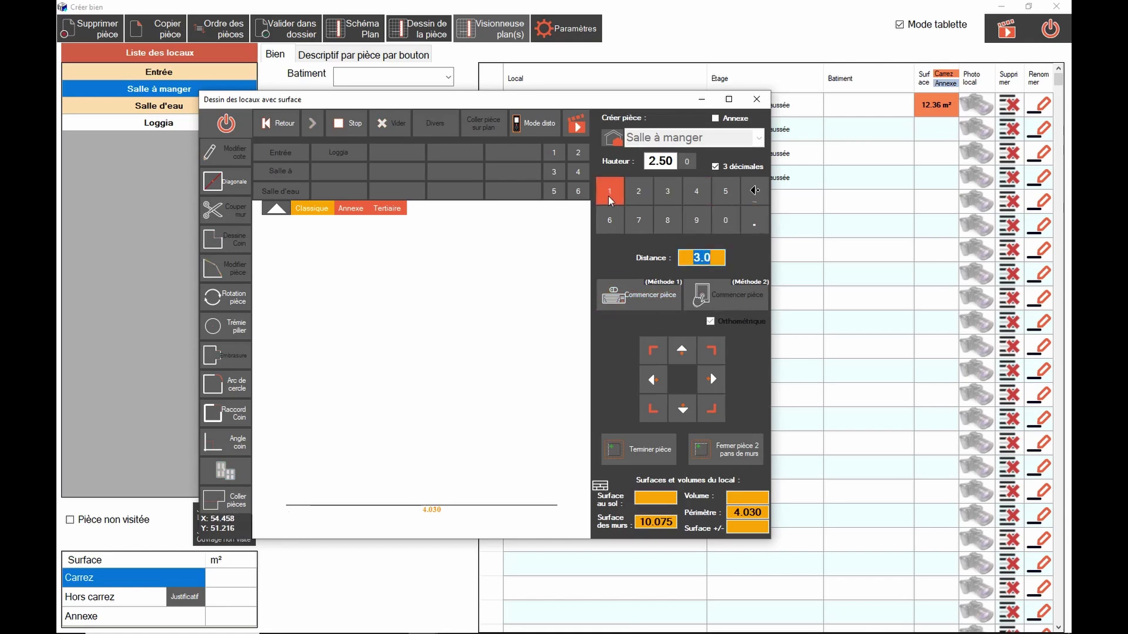
pyautogui.click(608, 194)
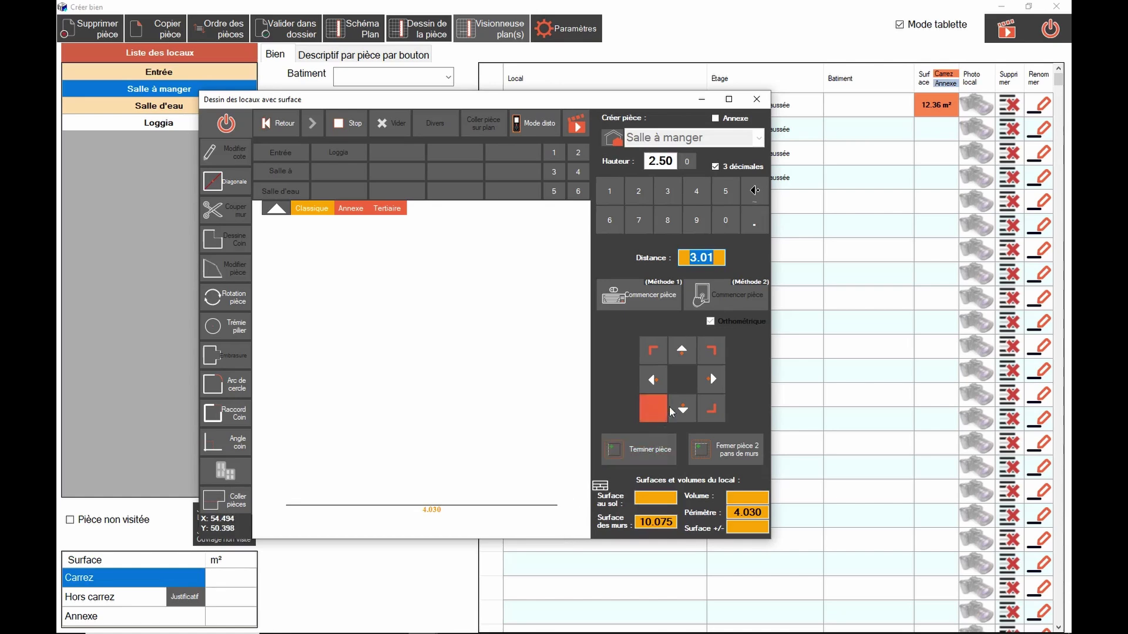
pyautogui.click(681, 356)
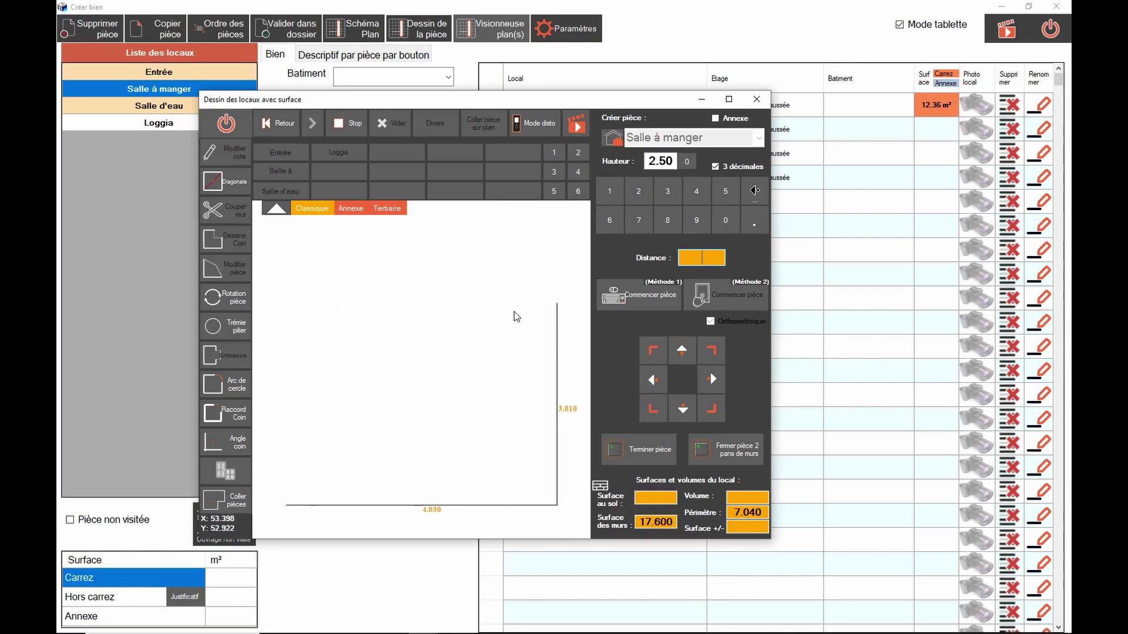
pyautogui.click(739, 462)
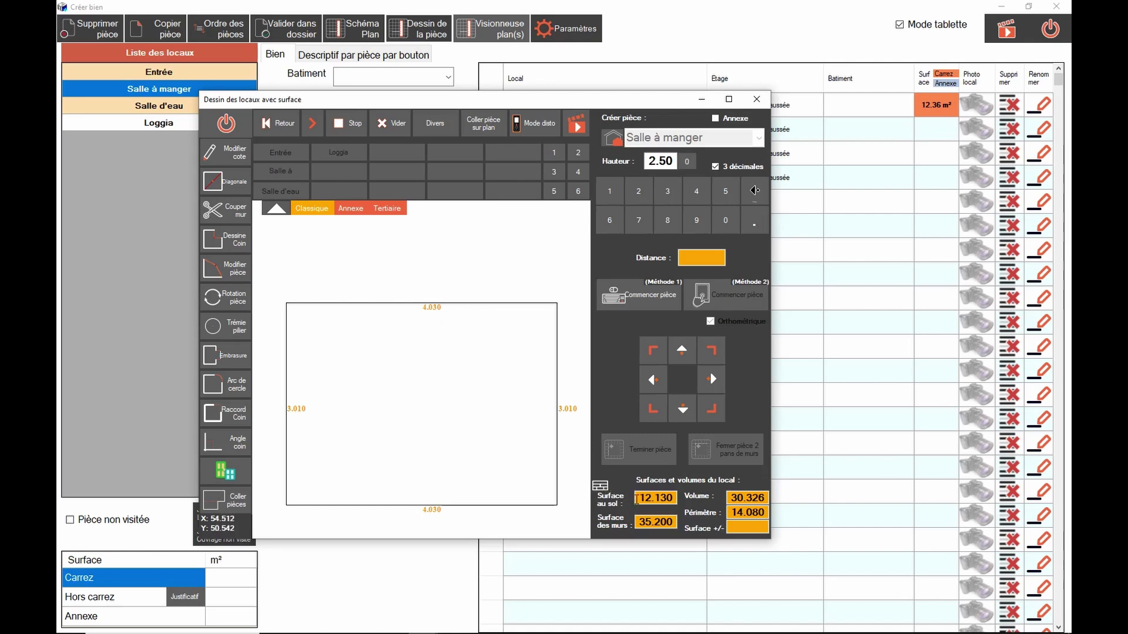
pyautogui.click(655, 498)
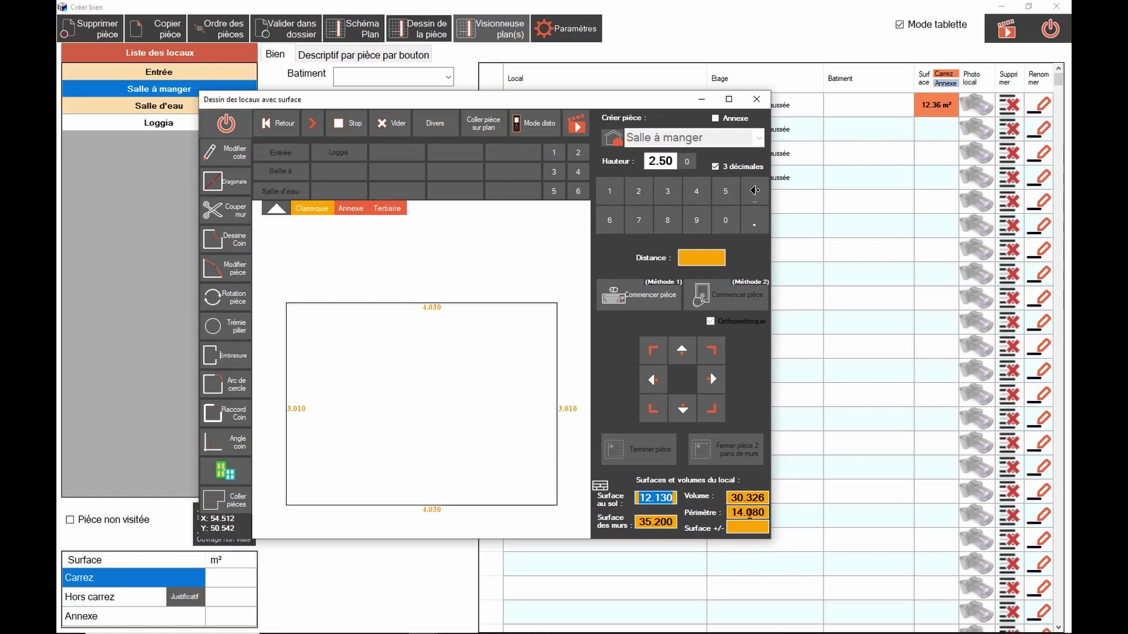
pyautogui.click(758, 101)
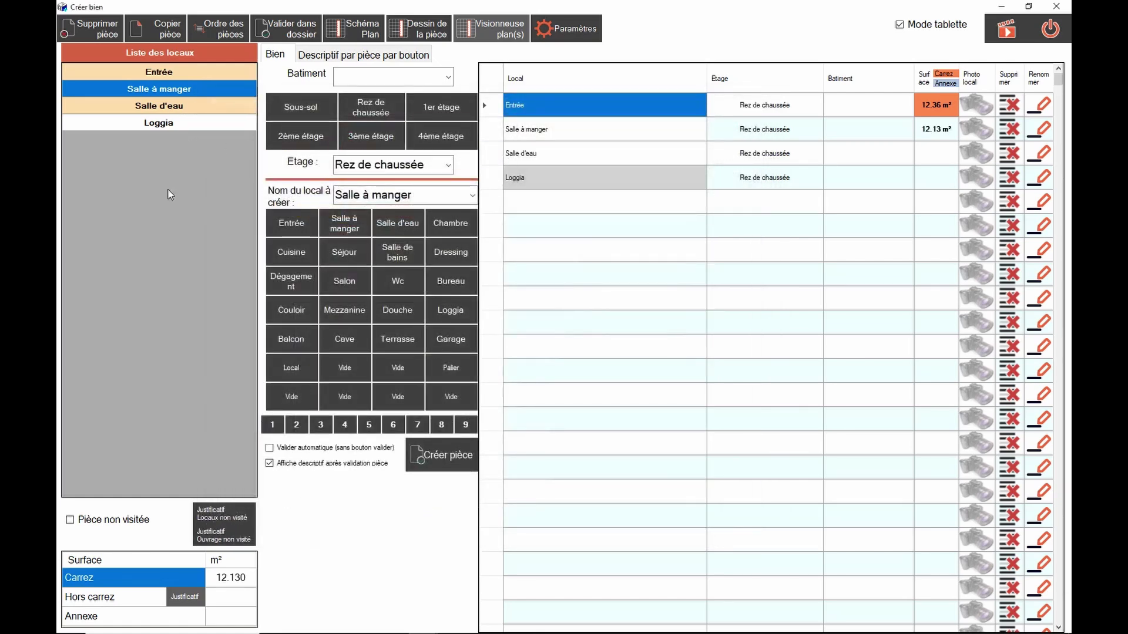
# Start the Salle d'eau drawing using Méthode 1 with a horizontal first wall of 4 m and a 3 m wall upward.
pyautogui.click(159, 106)
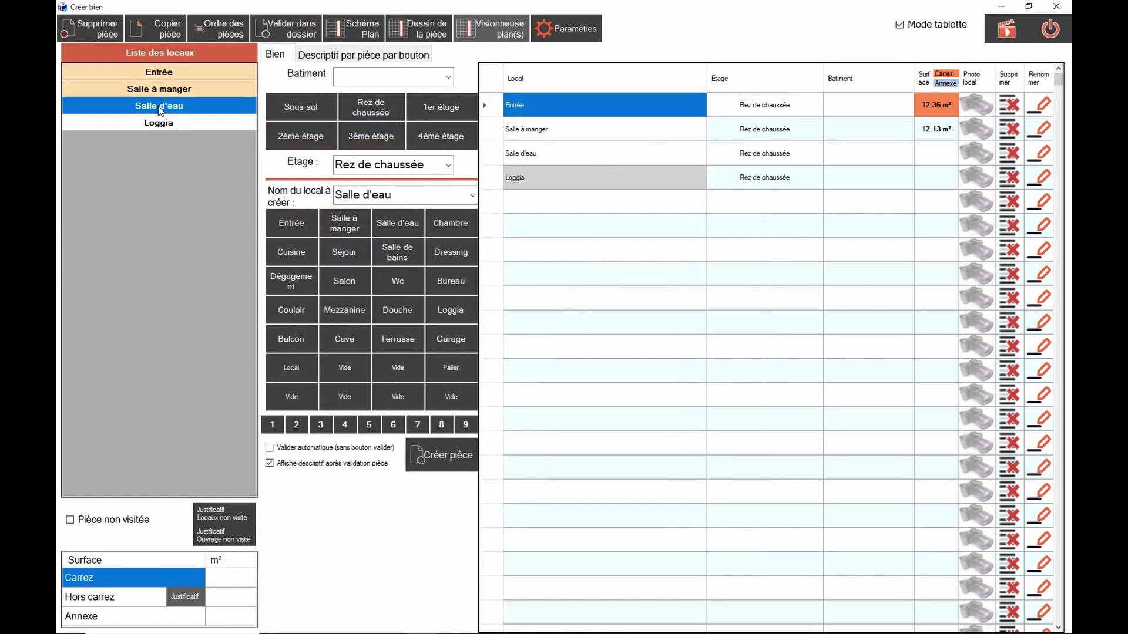
pyautogui.click(436, 28)
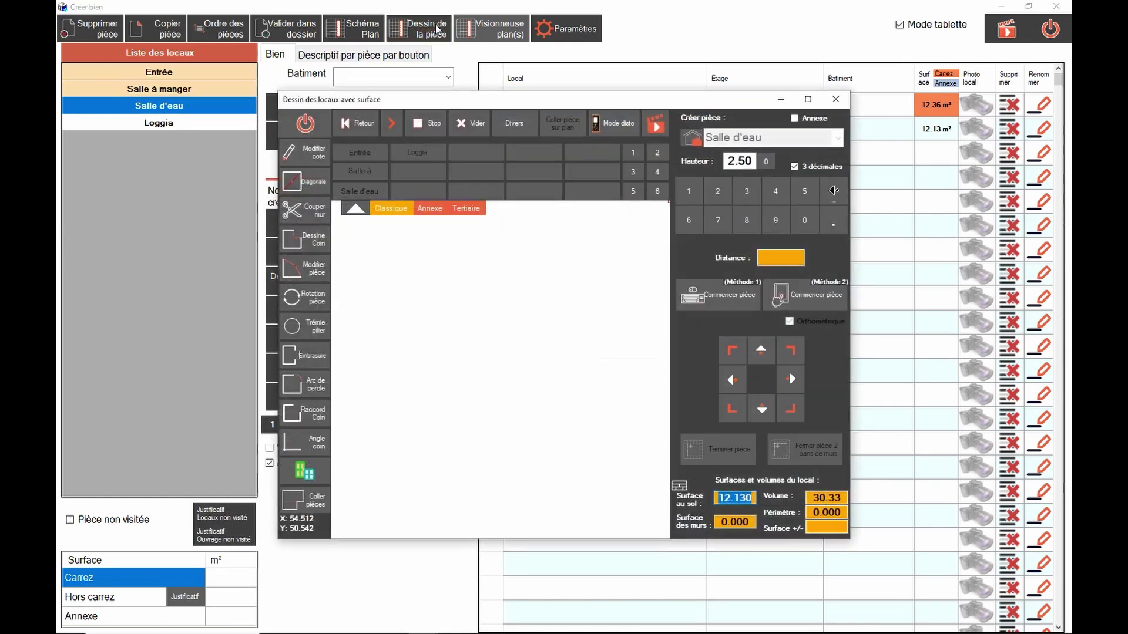
pyautogui.click(773, 194)
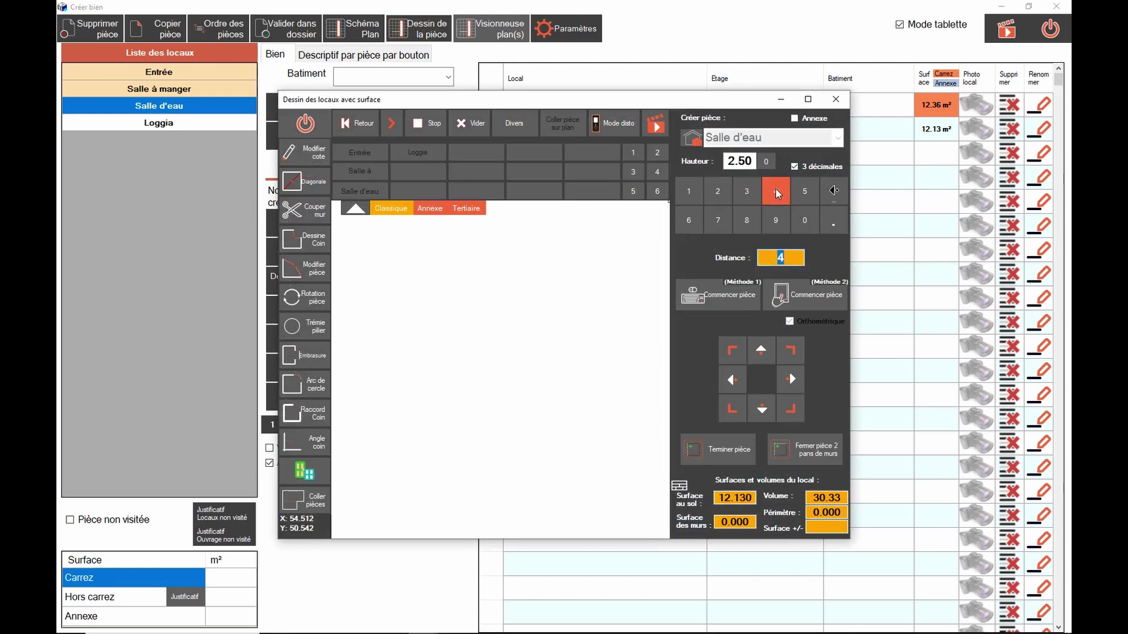
pyautogui.click(718, 295)
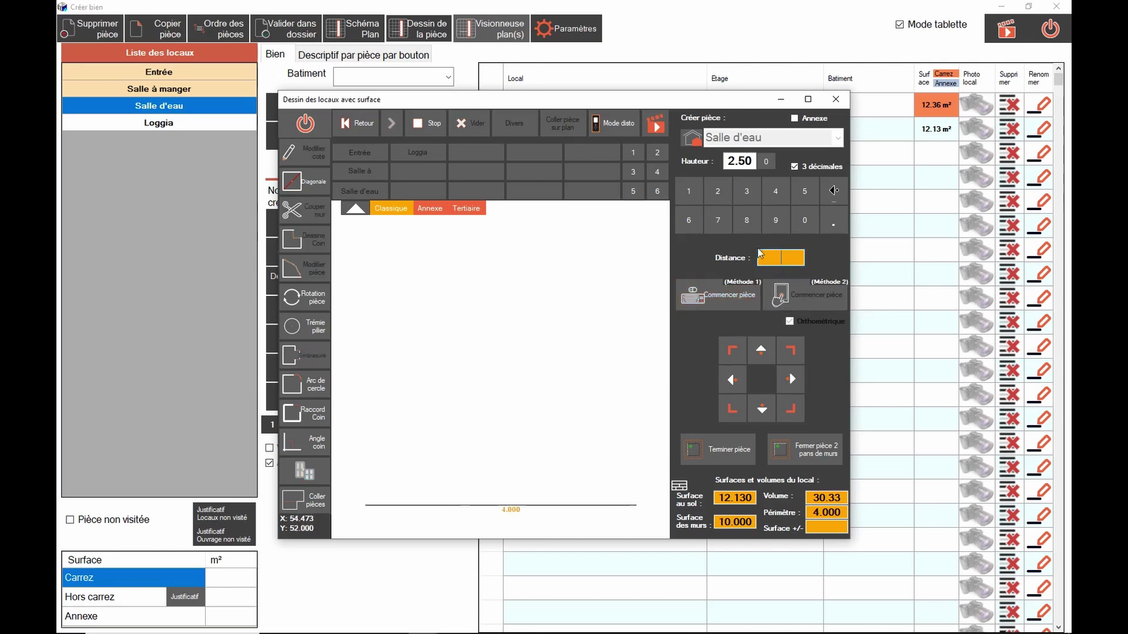
pyautogui.click(747, 192)
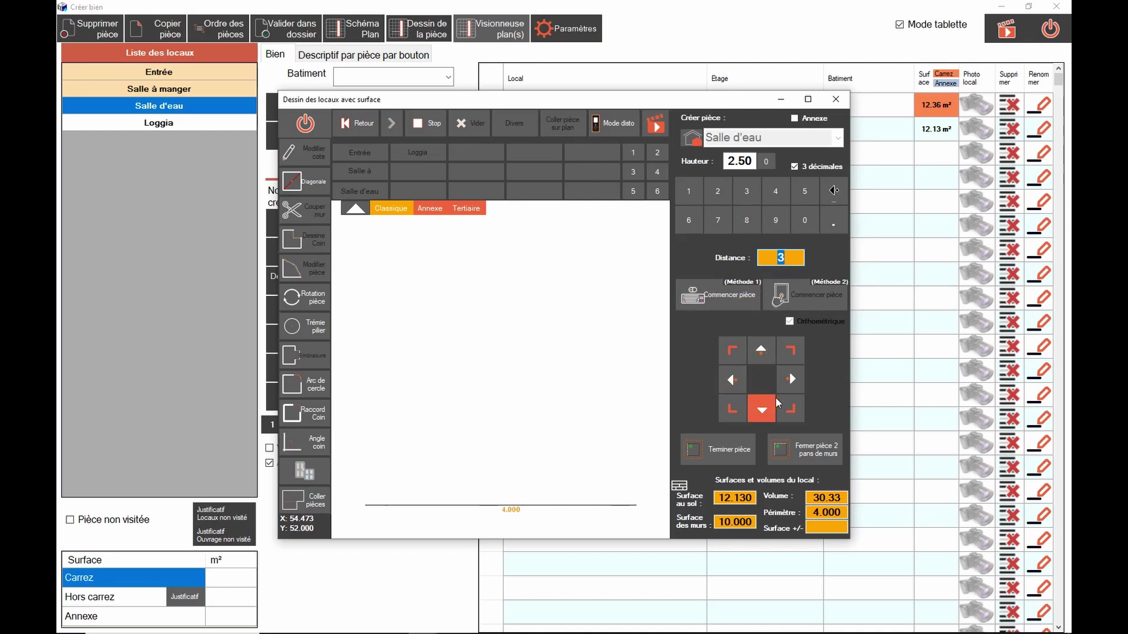
pyautogui.click(766, 349)
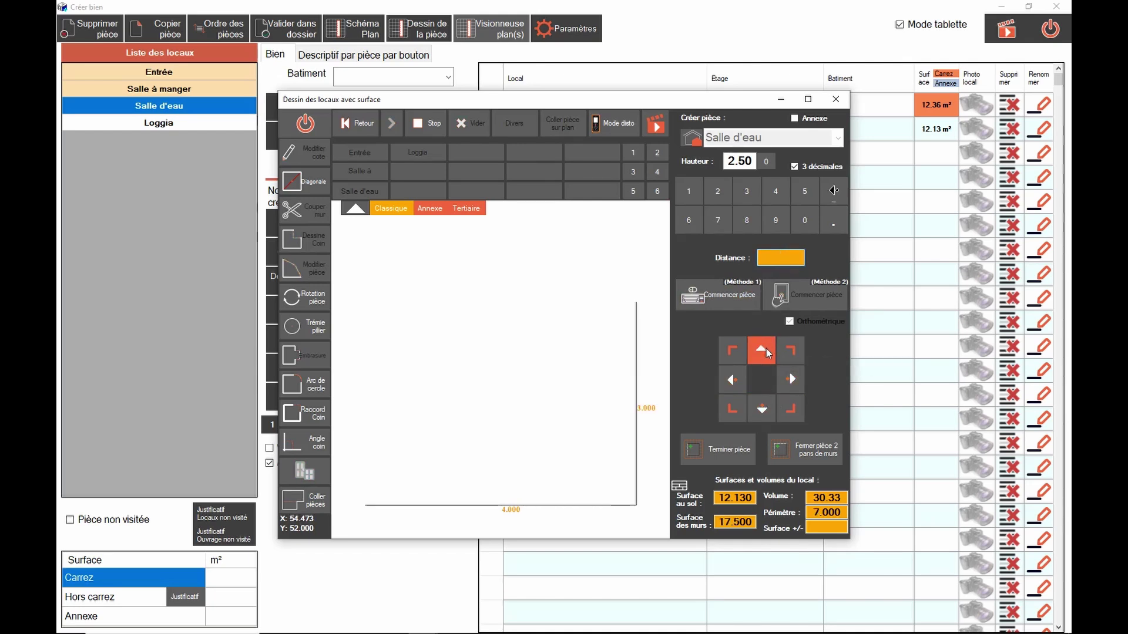
# Continue the Salle d'eau outline with walls of 1 m leftward, 1 m upward, 1 m leftward and 2 m downward.
pyautogui.click(689, 196)
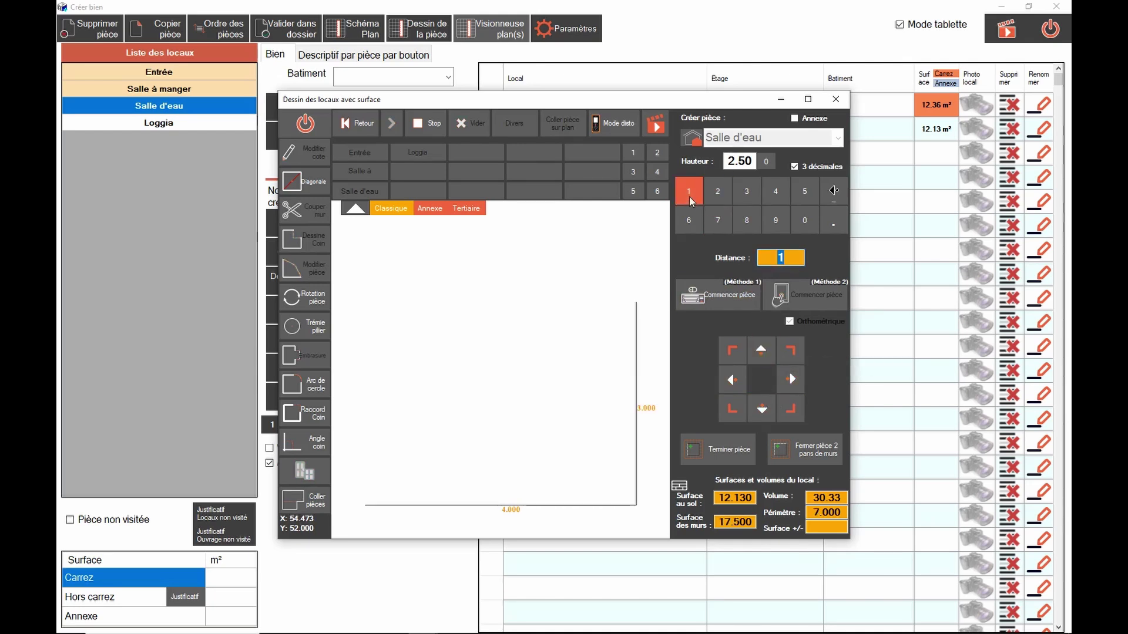
pyautogui.click(732, 378)
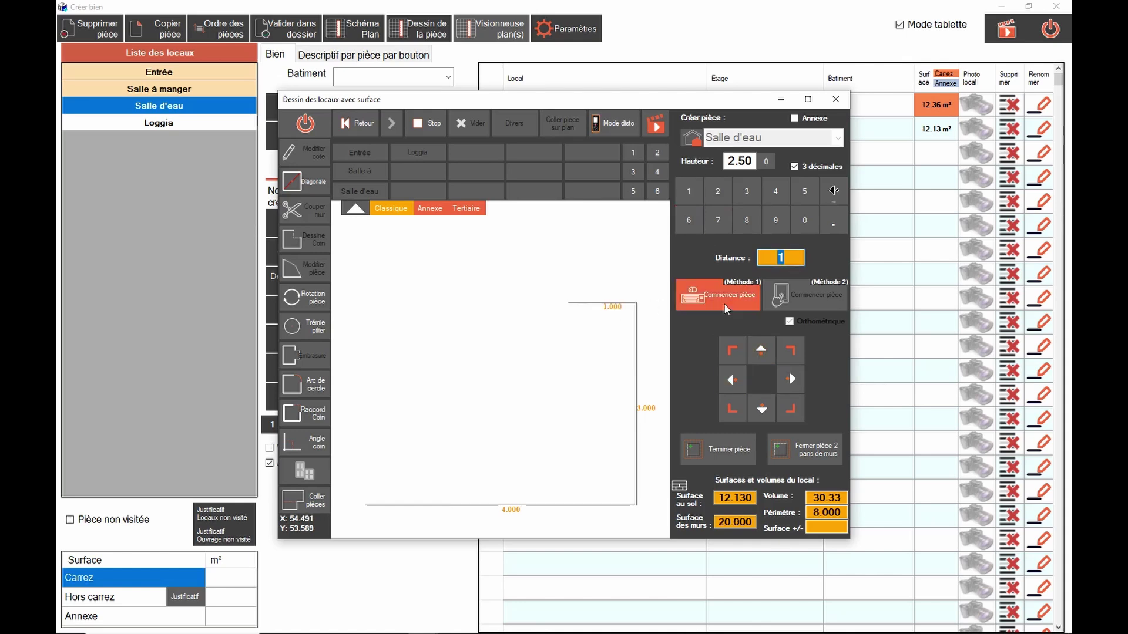
pyautogui.click(758, 351)
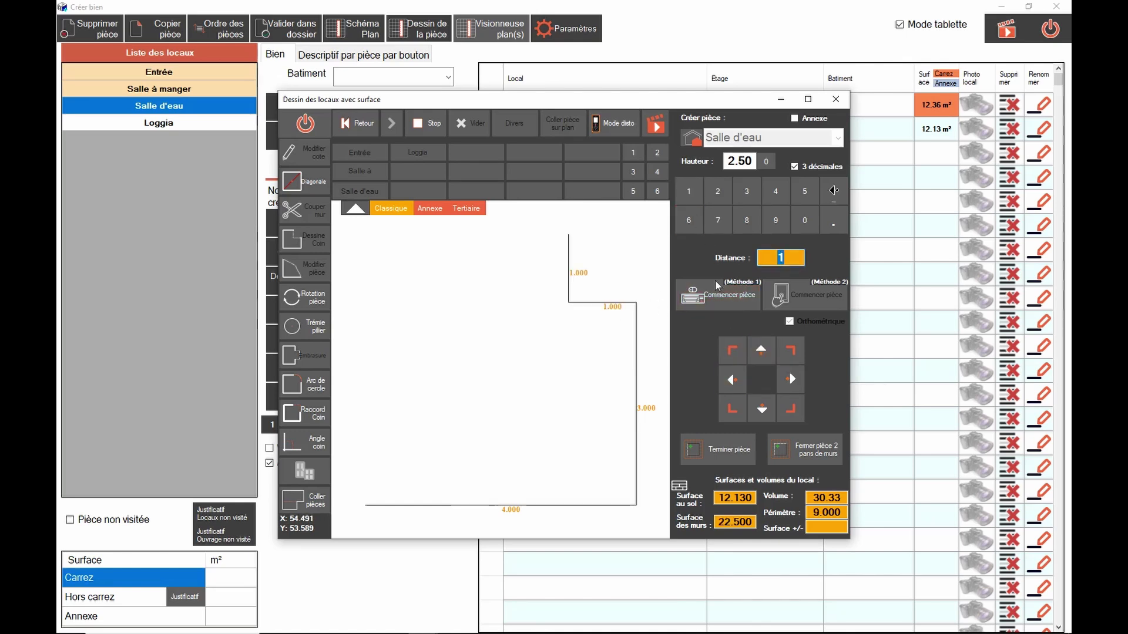
pyautogui.click(731, 376)
pyautogui.click(717, 191)
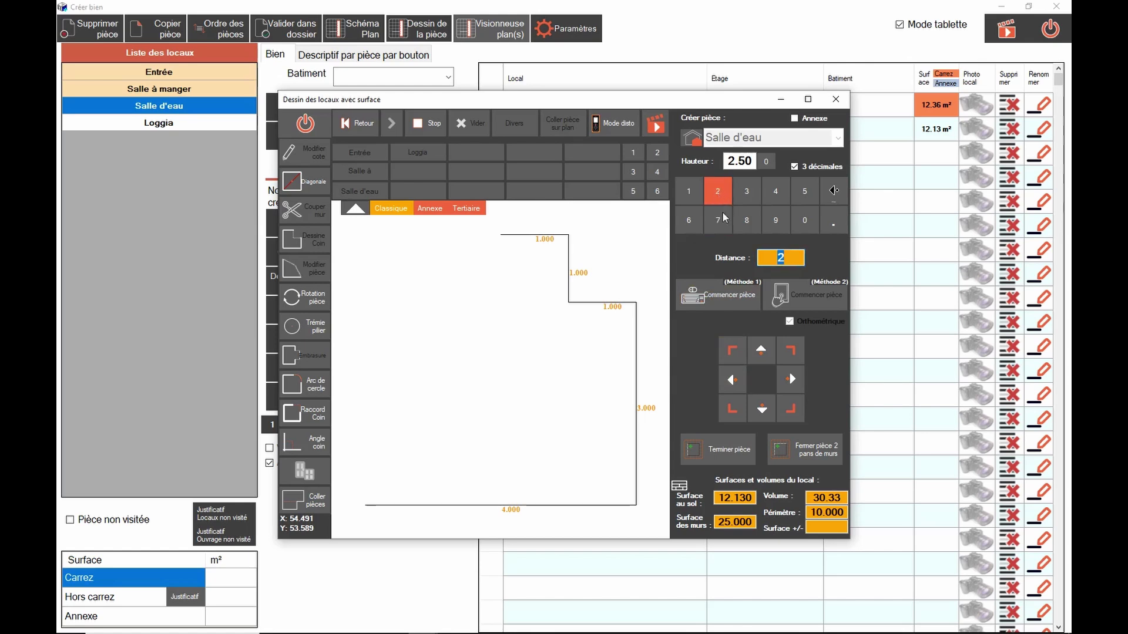
pyautogui.click(762, 409)
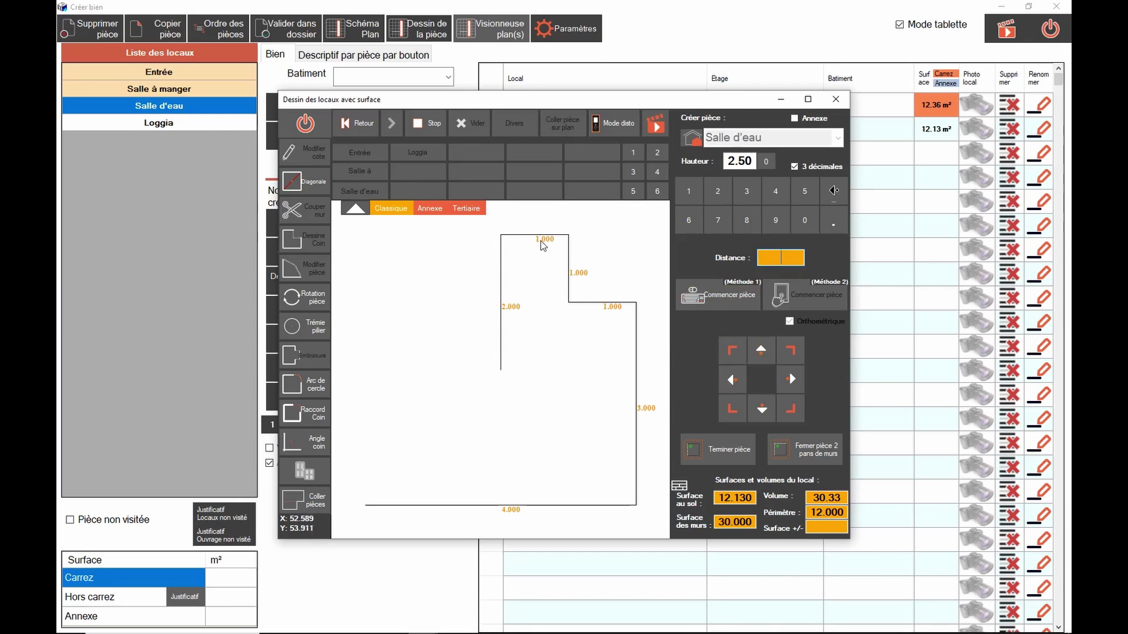
# Add a 2.98 m diagonal from the corner of the 4 m and 3 m walls to the open end of the 2 m wall.
pyautogui.click(308, 188)
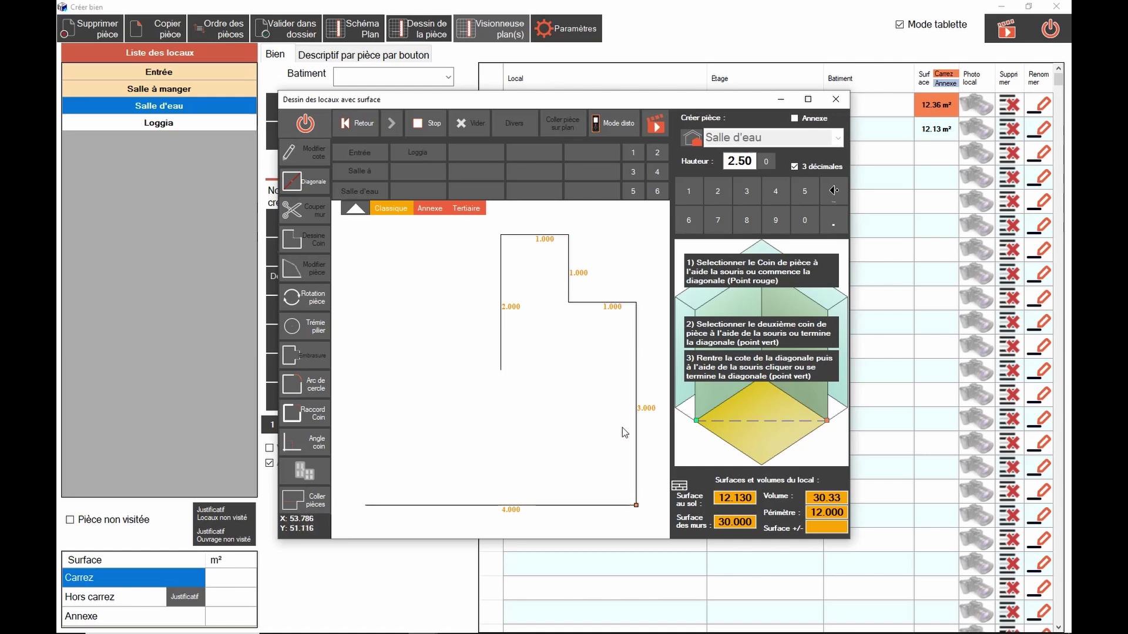
pyautogui.click(608, 467)
pyautogui.click(520, 396)
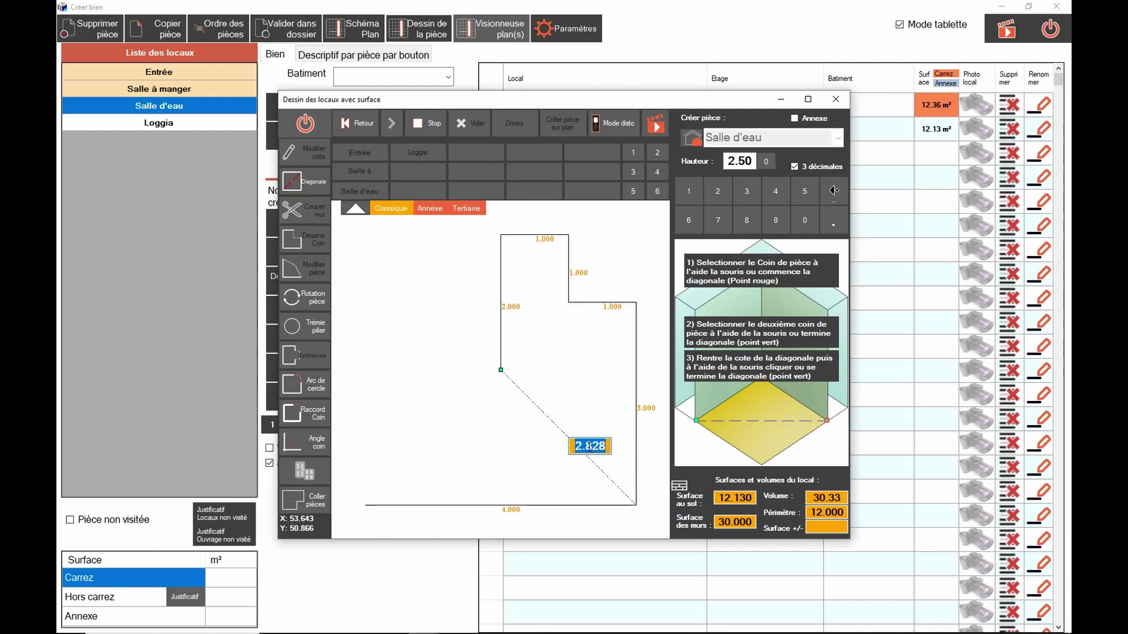
pyautogui.moveTo(600, 448)
pyautogui.mouseDown()
pyautogui.moveTo(587, 447)
pyautogui.moveTo(617, 451)
pyautogui.mouseUp()
pyautogui.write('98')
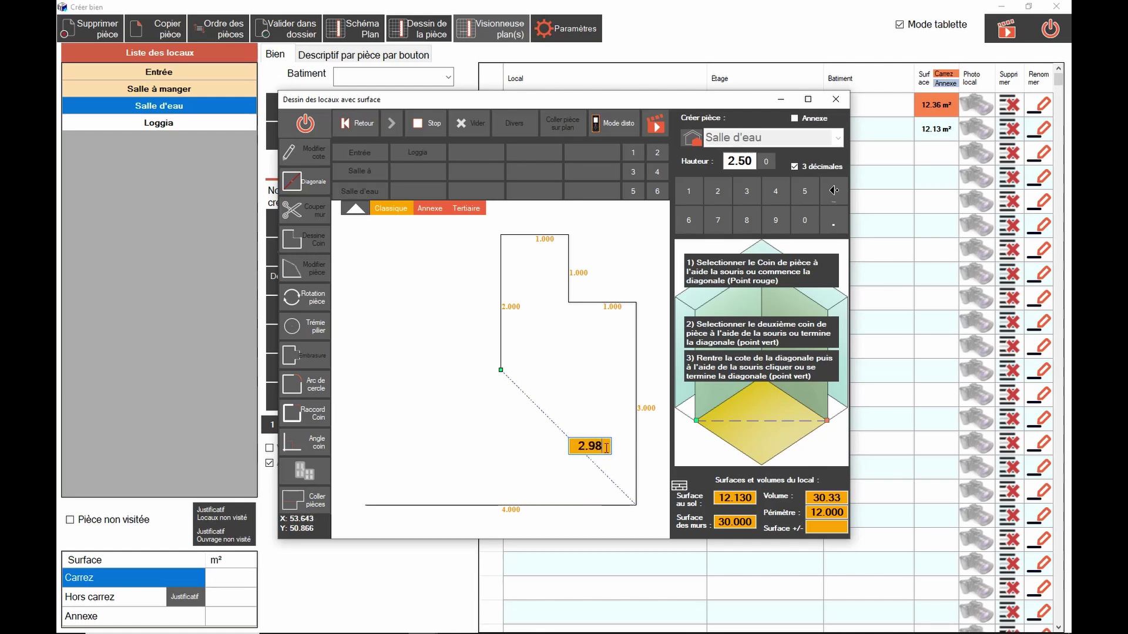
pyautogui.click(516, 395)
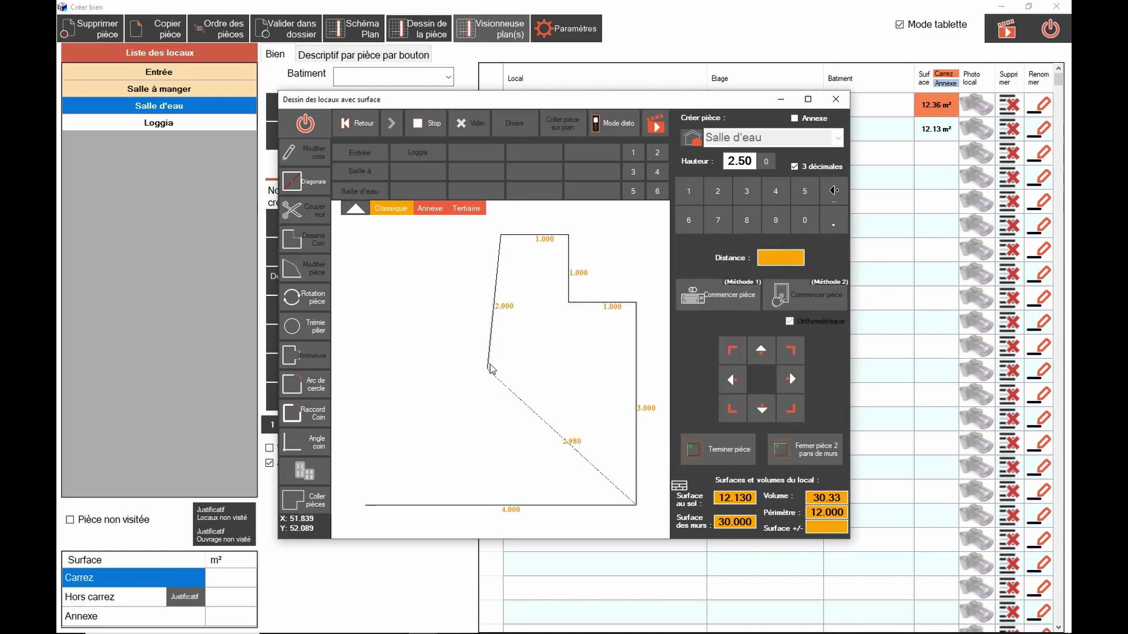
# Draw a 2 m wall leftward and fix its end with a 2.21 m diagonal from the free end of the 4 m wall.
pyautogui.click(720, 192)
pyautogui.click(732, 379)
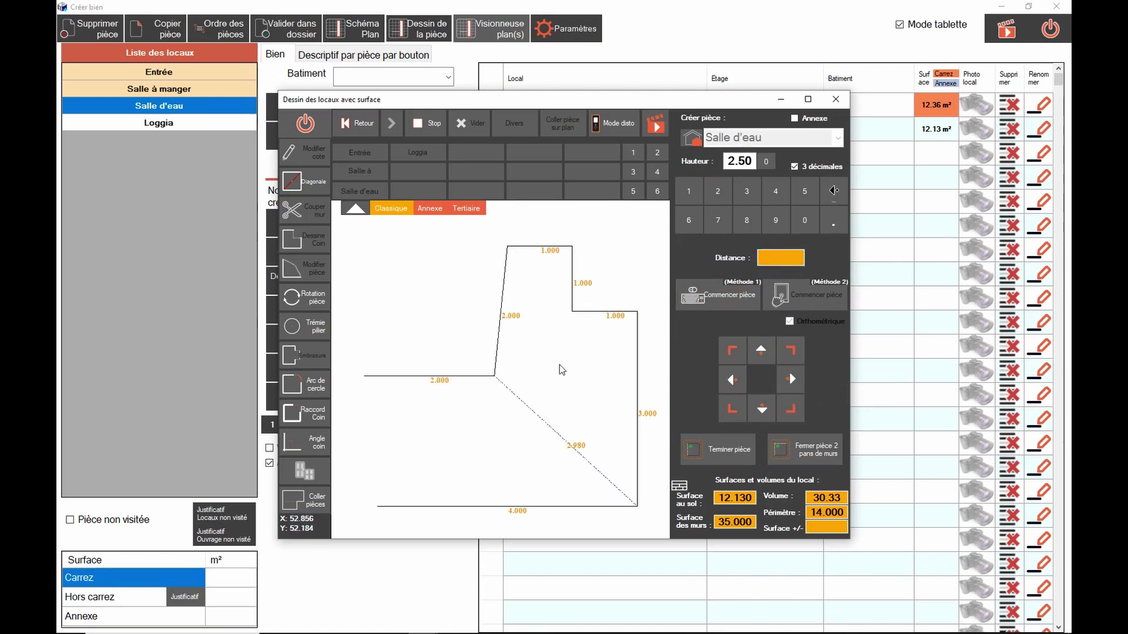
pyautogui.click(300, 185)
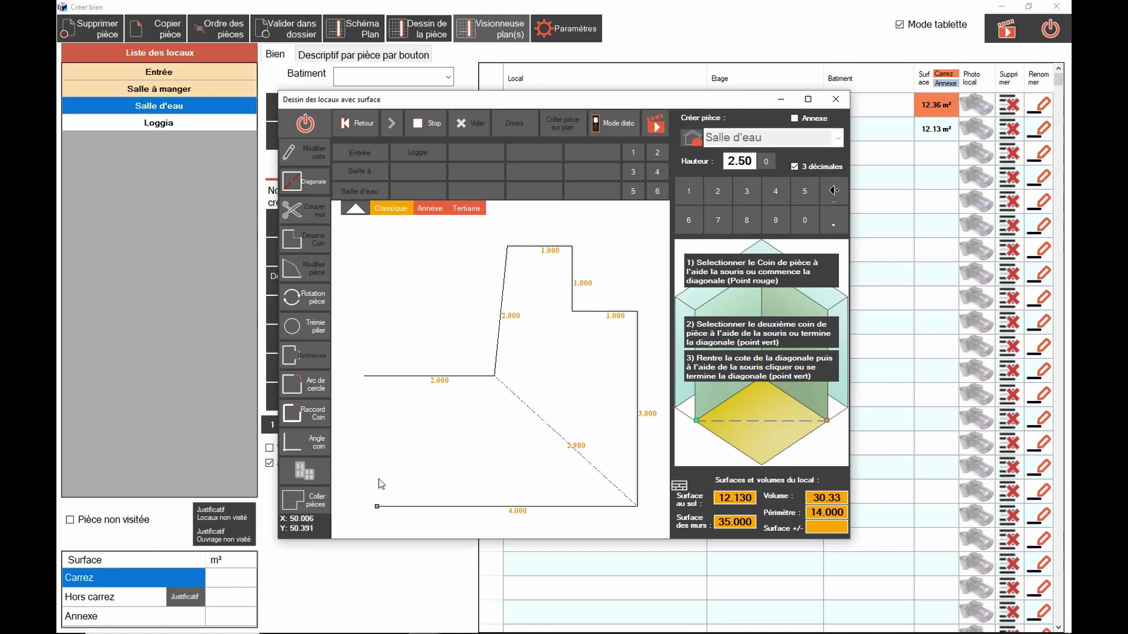
pyautogui.click(382, 403)
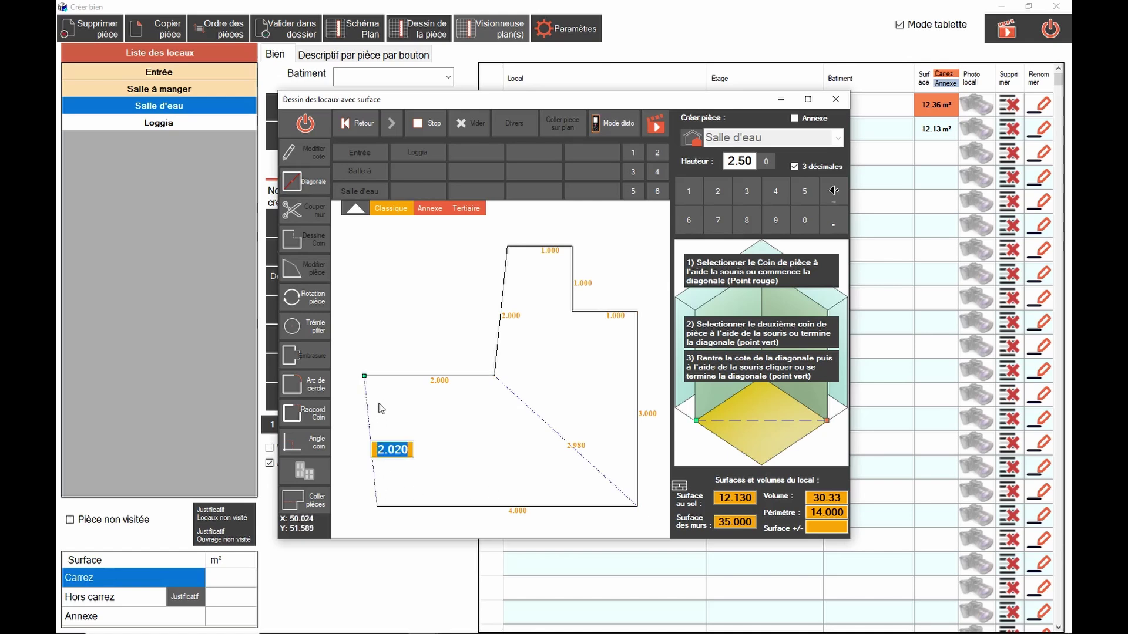
pyautogui.moveTo(392, 450); pyautogui.dragTo(418, 452)
pyautogui.write('21')
pyautogui.click(388, 392)
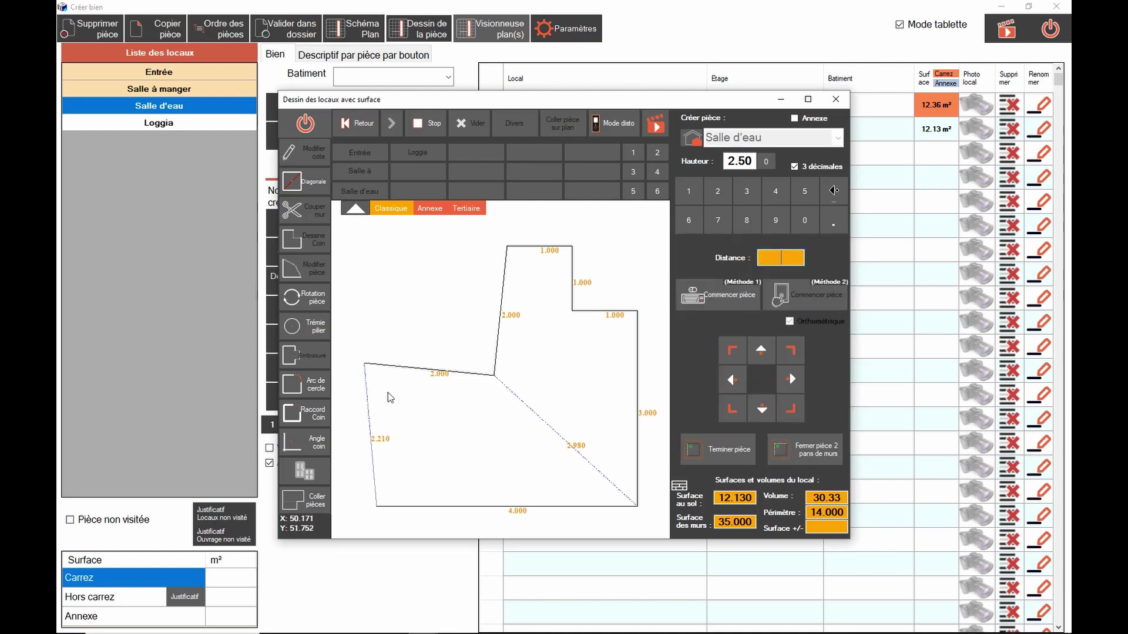
# Add a 1 m wall leftward, finish the Salle d'eau with a 2.02 m closing wall and exit the drawing.
pyautogui.click(699, 194)
pyautogui.click(732, 379)
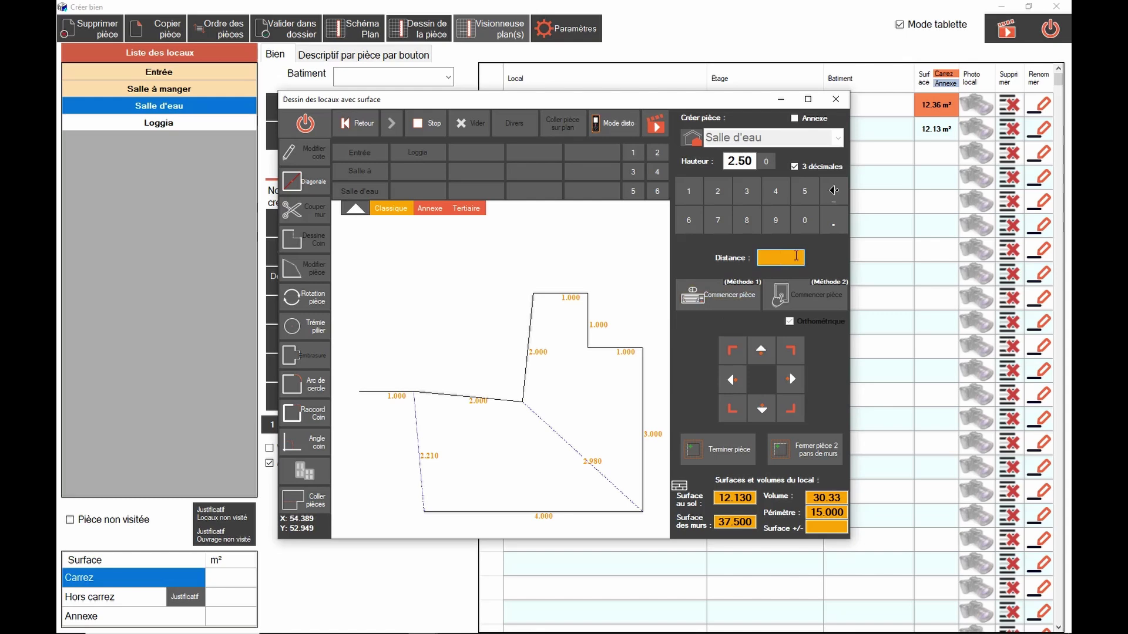
pyautogui.write('2.02')
pyautogui.click(715, 448)
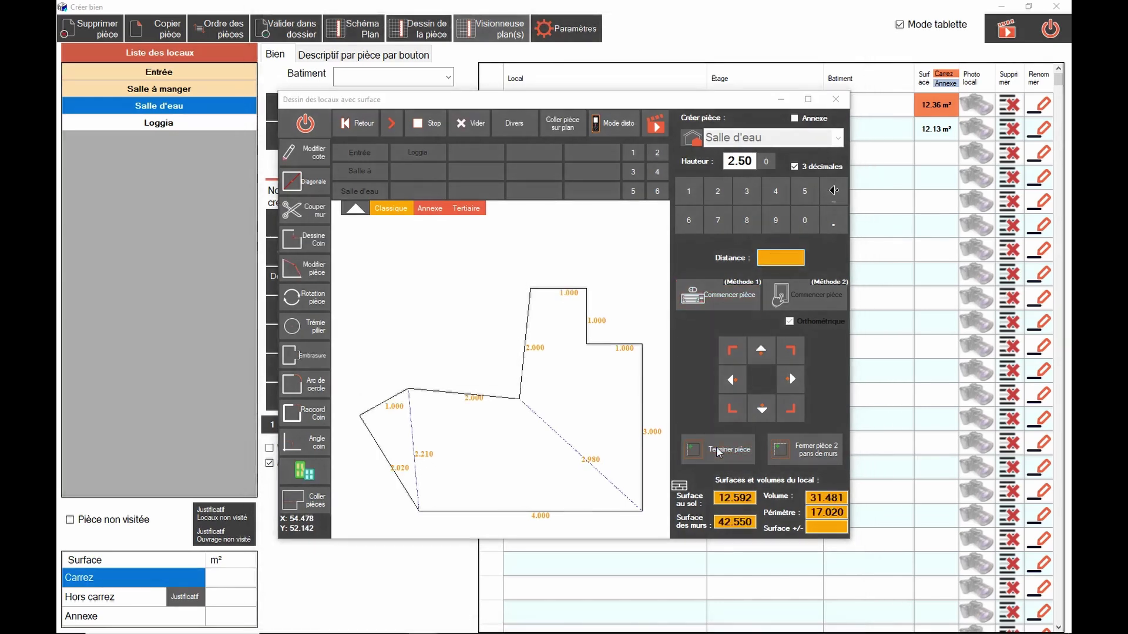
pyautogui.click(652, 367)
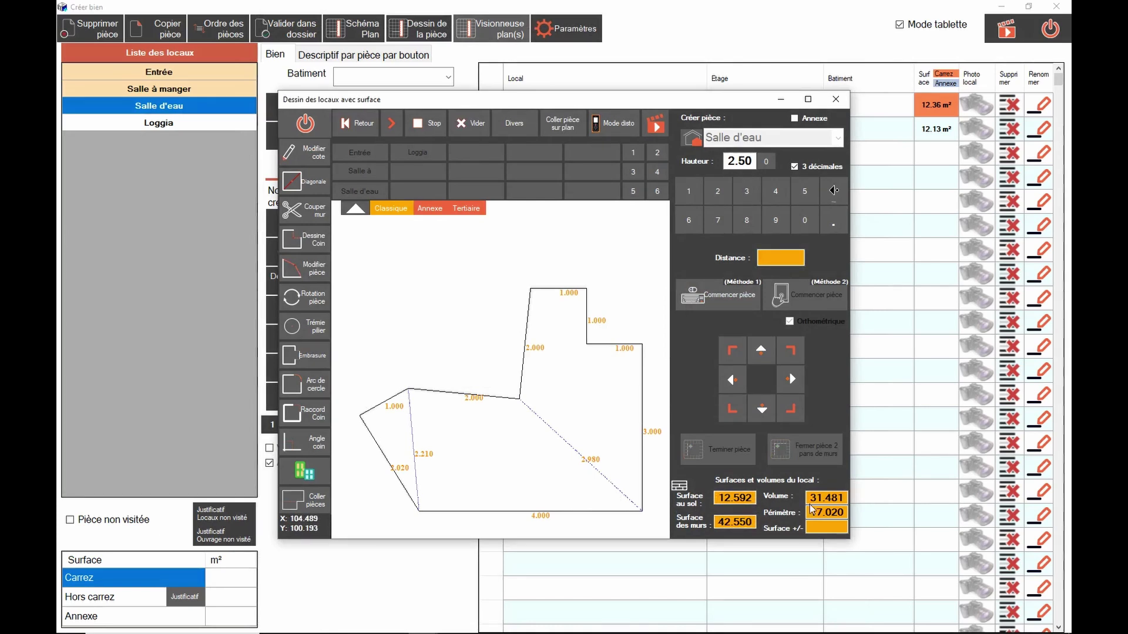
pyautogui.click(835, 99)
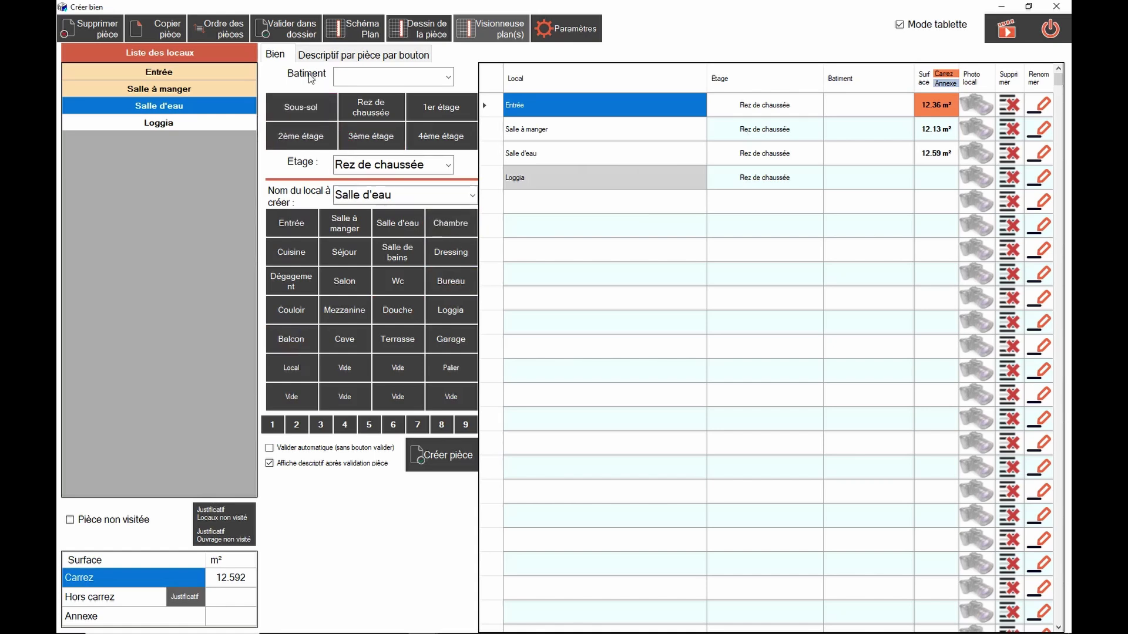
# Validate the rooms into the dossier for plomb with mesures aléatoires, amiante avant vente (Listes A et B), termites and Carrez, and exit room creation.
pyautogui.click(287, 31)
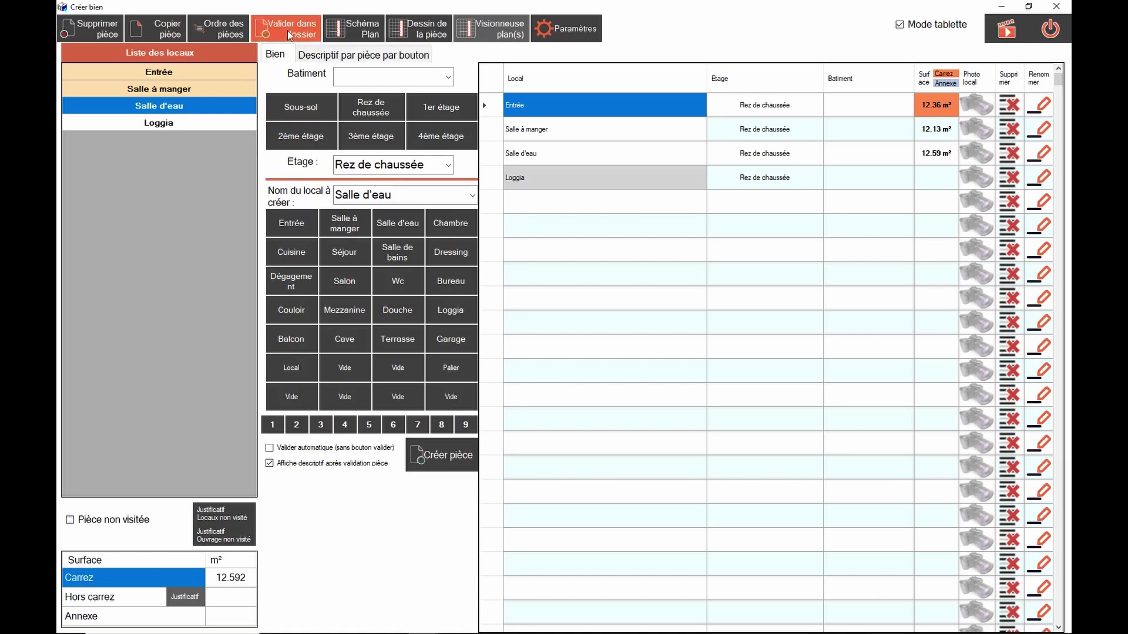
pyautogui.click(479, 226)
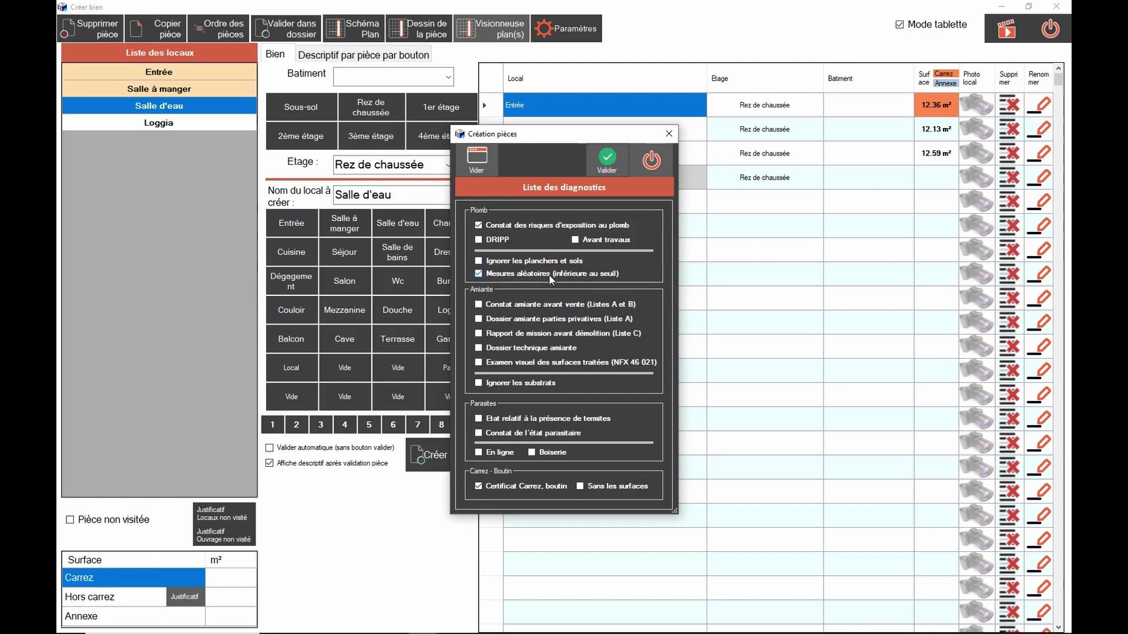
pyautogui.click(478, 305)
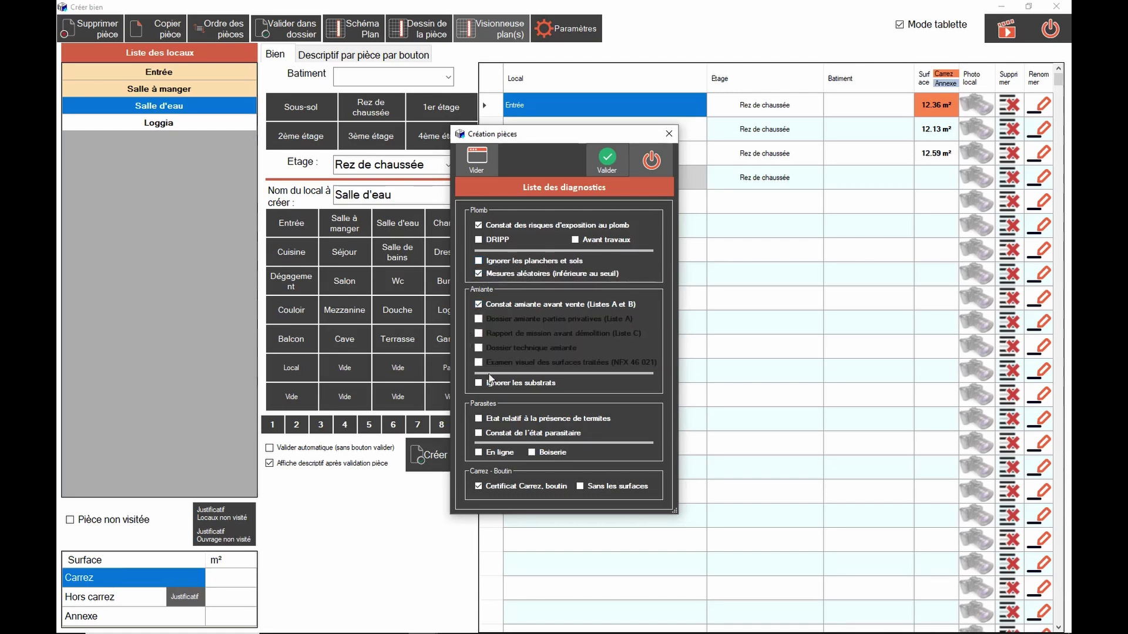
pyautogui.click(486, 422)
pyautogui.click(610, 171)
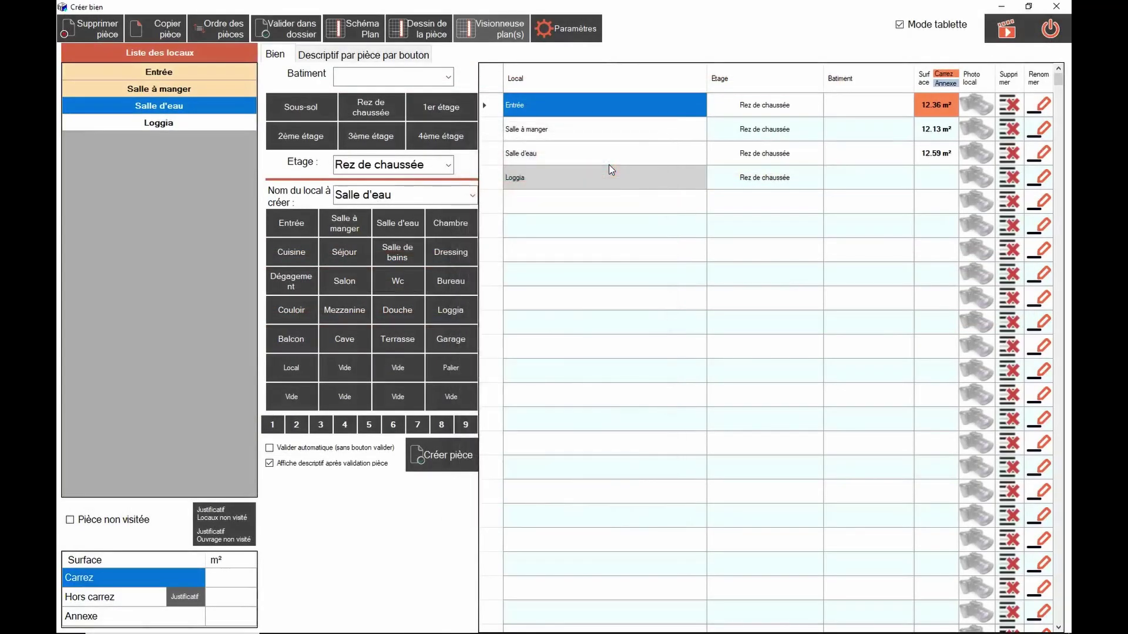
pyautogui.click(1049, 33)
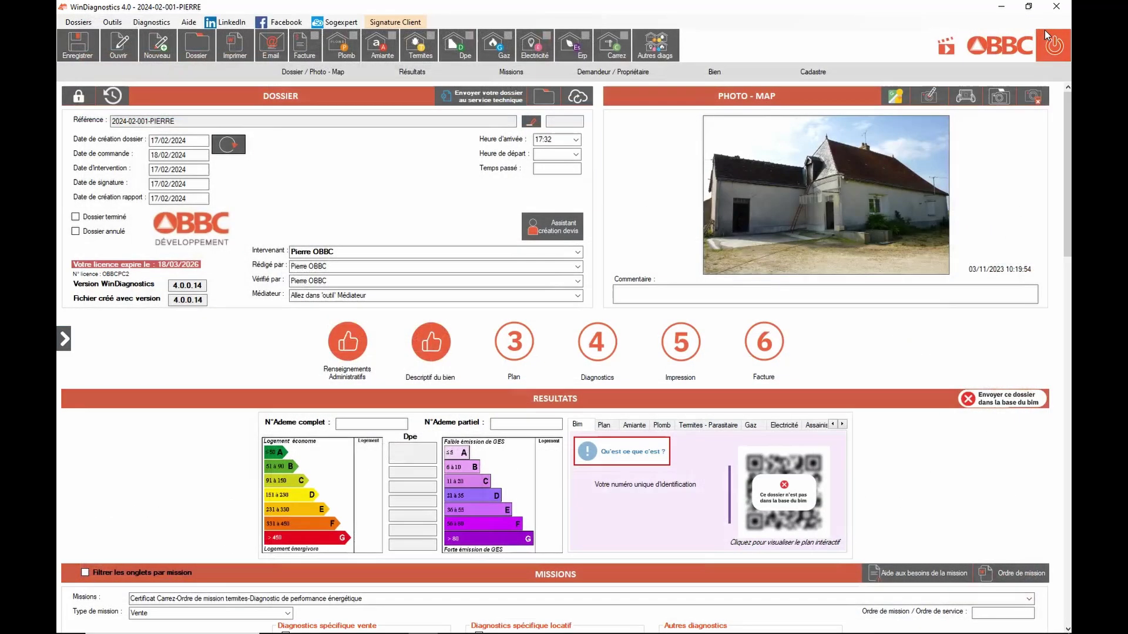
pyautogui.click(440, 358)
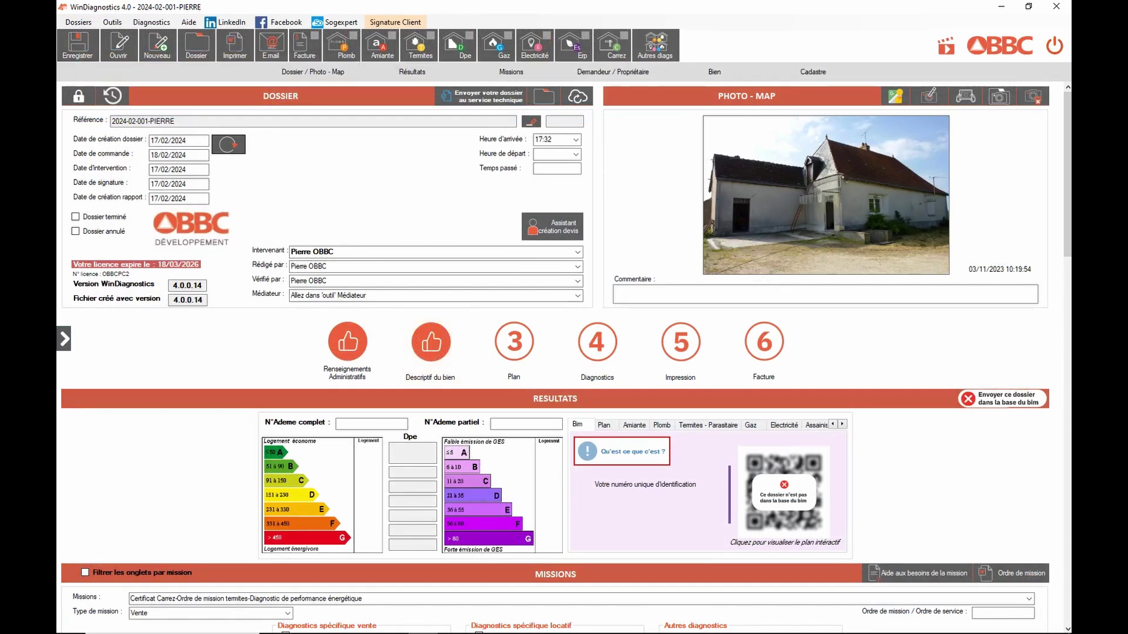